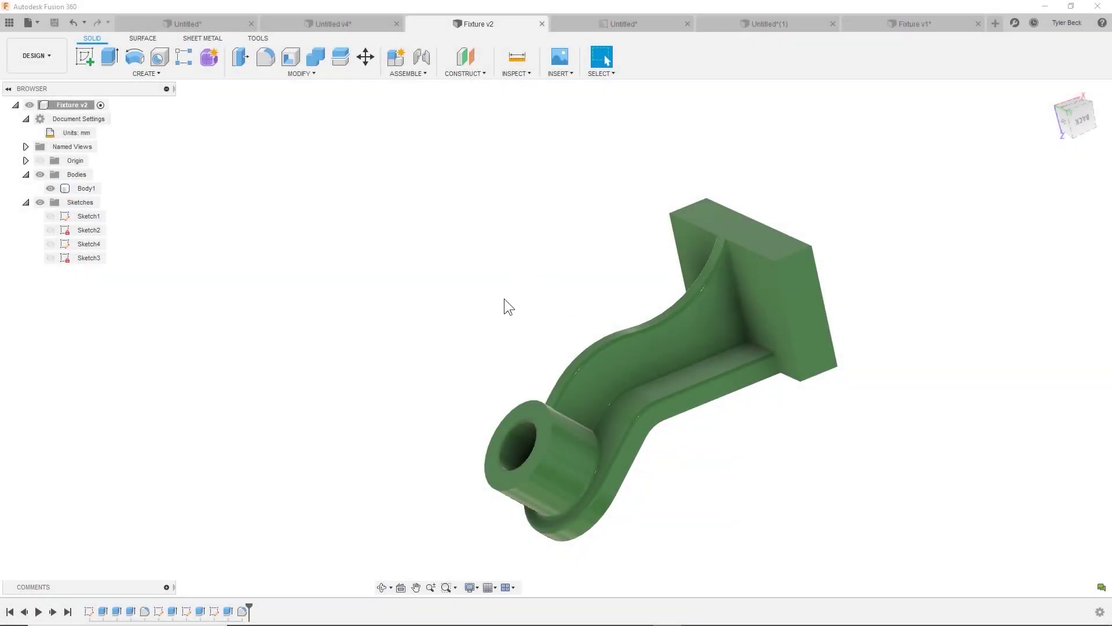
- Examine the finished fixture model from several angles and review its dimensioned drawing in Adobe Acrobat
middle_click_drag(504, 301, 533, 304, "shift")
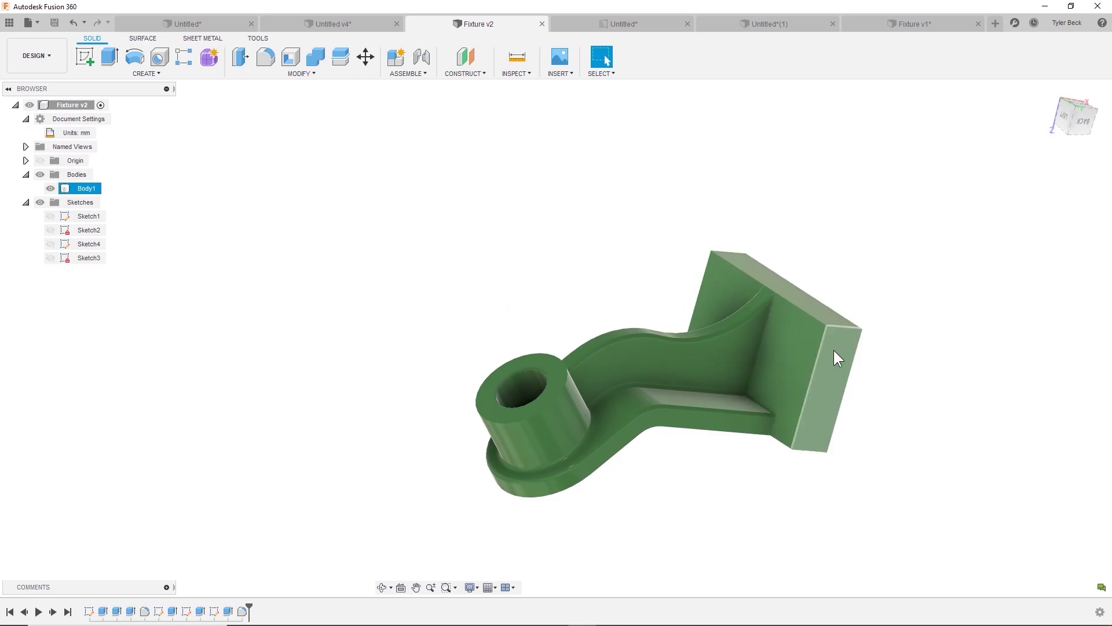
middle_click_drag(833, 350, 716, 432, "shift")
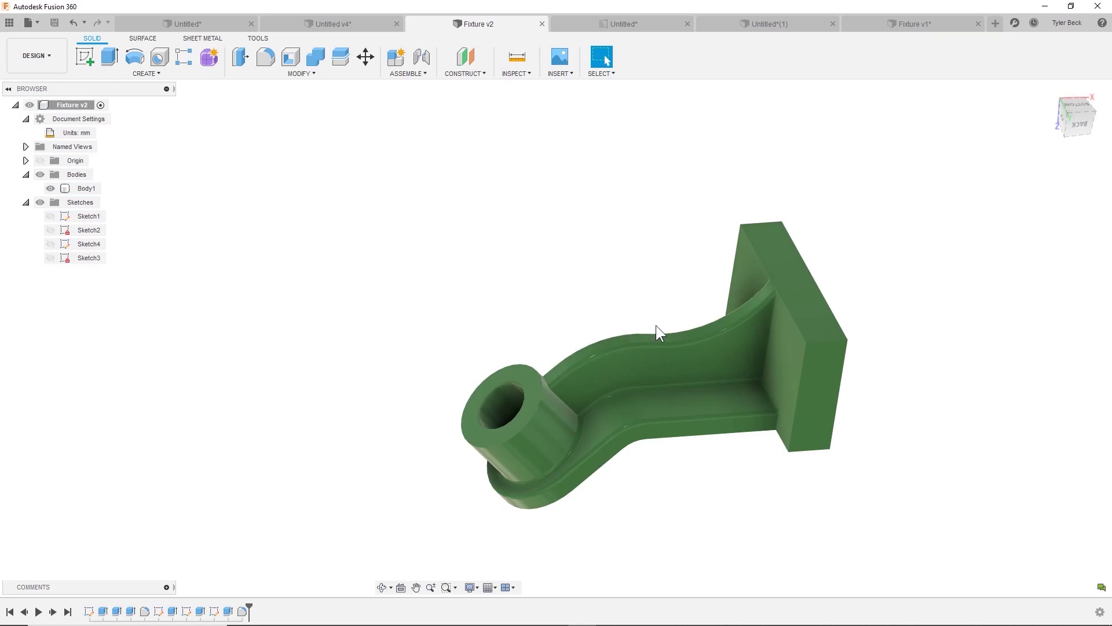
middle_click_drag(656, 325, 649, 308, "shift")
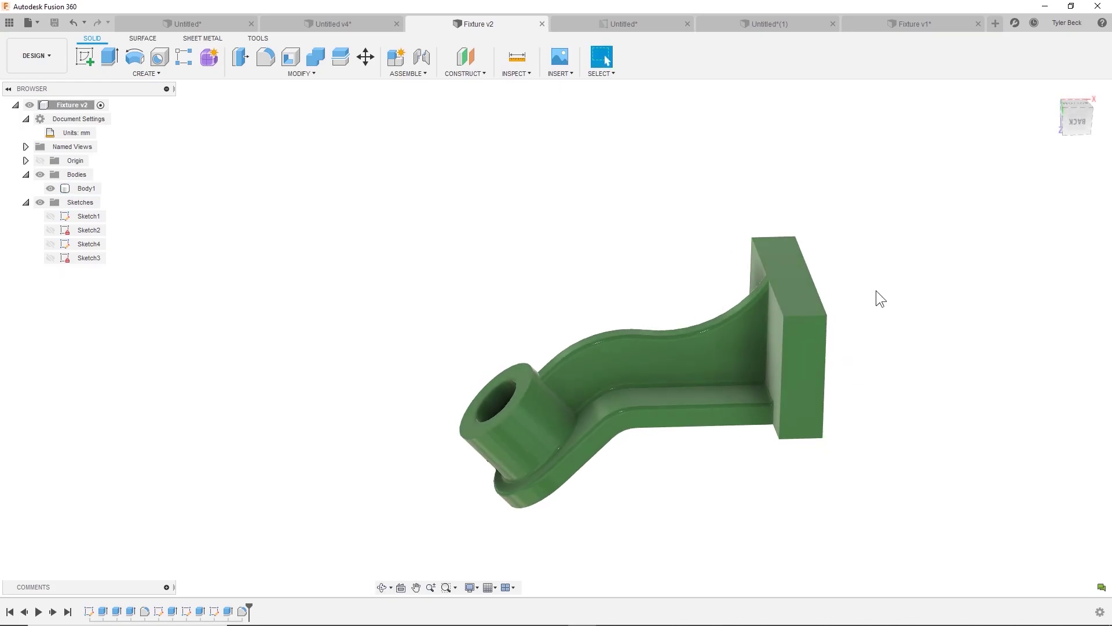
key("alt+Tab")
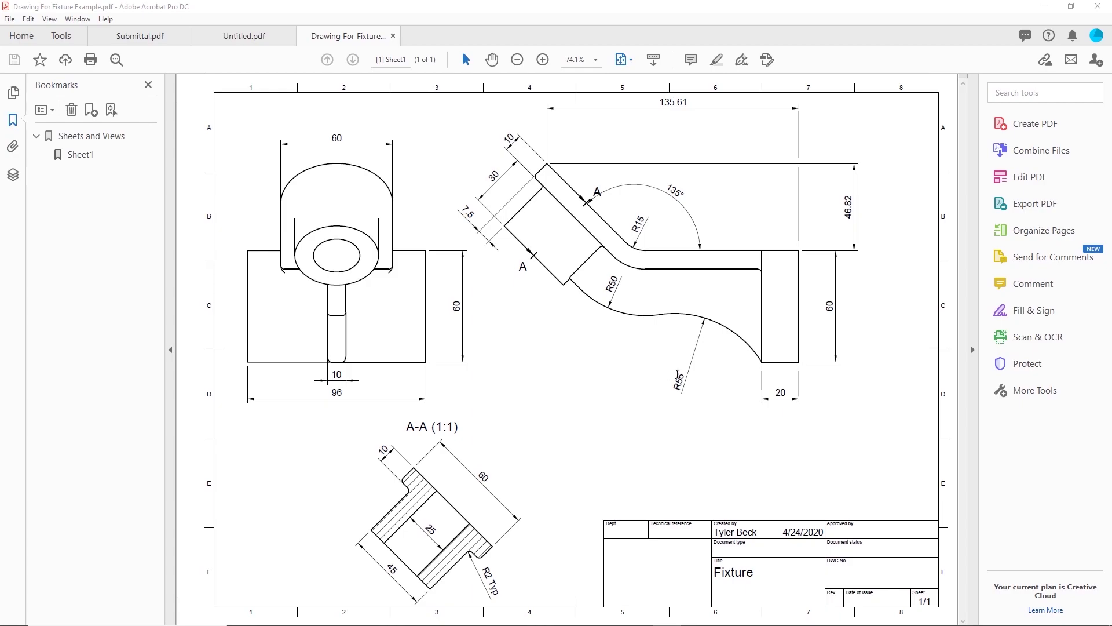
key("alt+Tab")
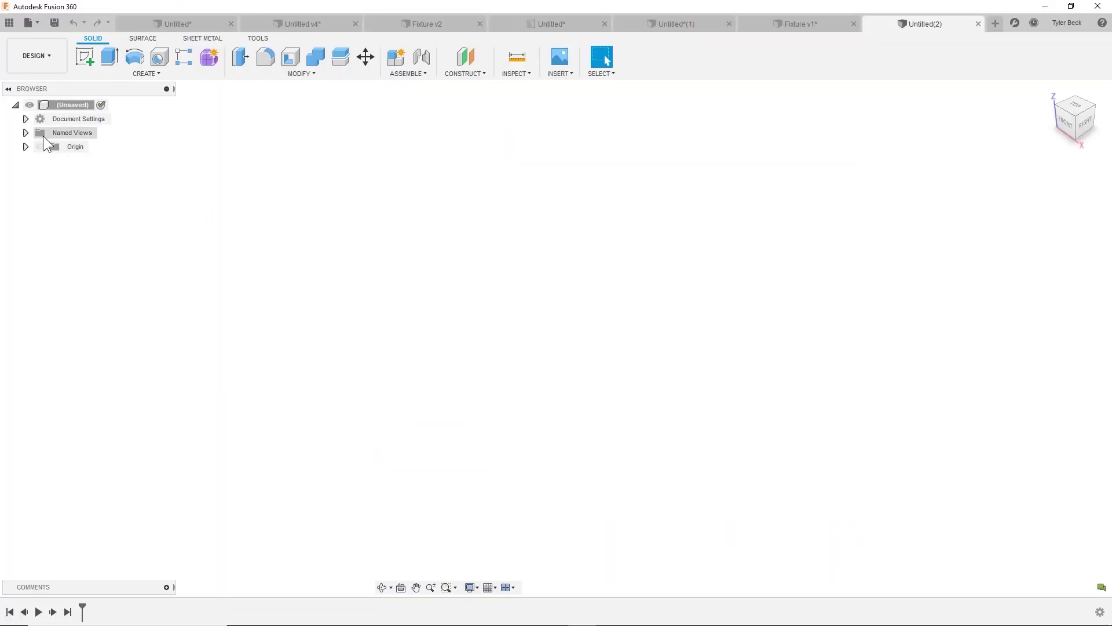
- Save the new empty design as "Fixture" in the Tech & Espresso location
left_click(55, 23)
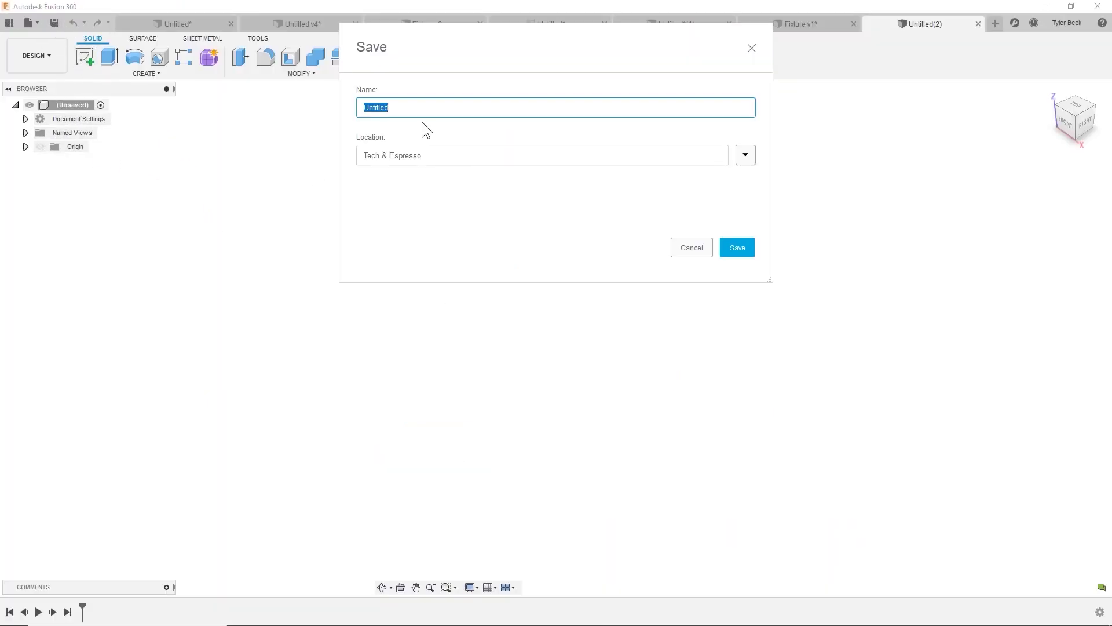
type("Fixtures")
key("BackSpace")
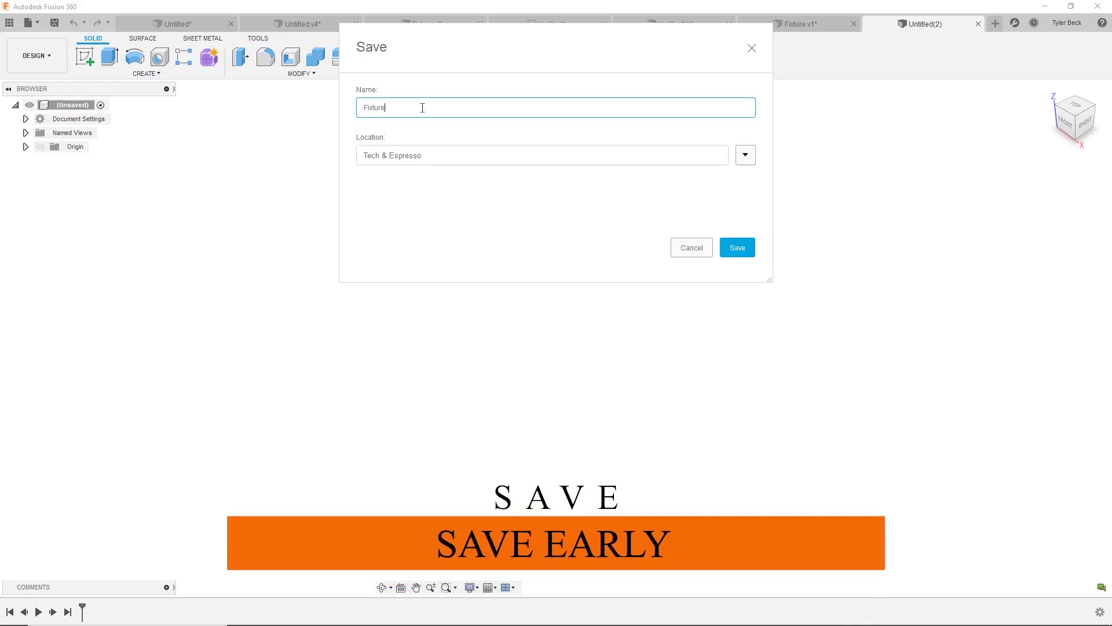
left_click(738, 249)
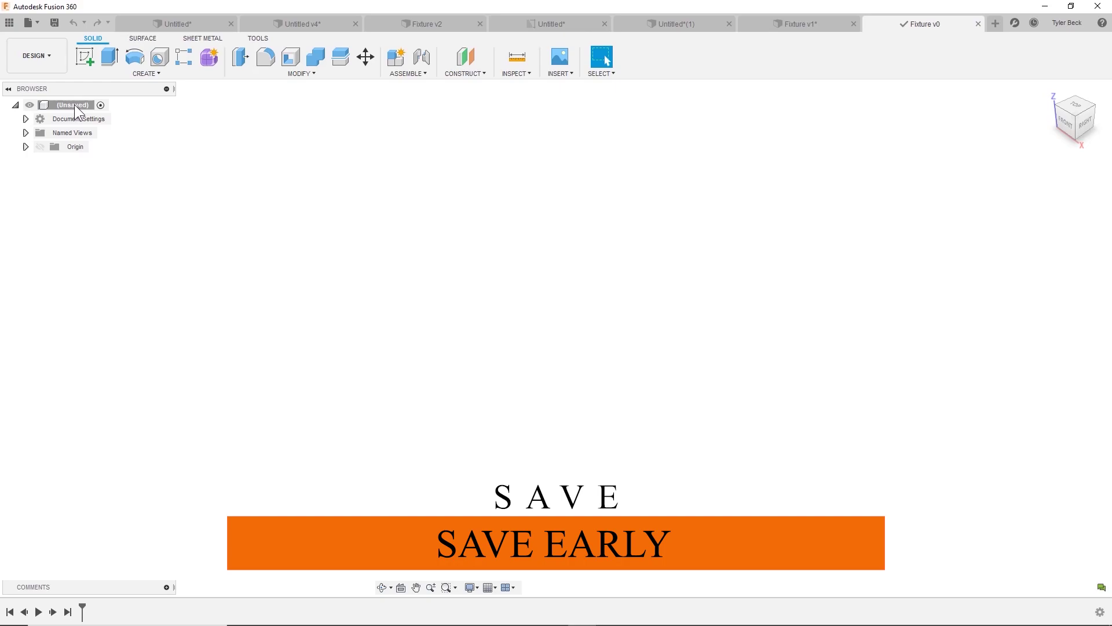
- Create a new component under the root of the Fixture design
right_click(205, 174)
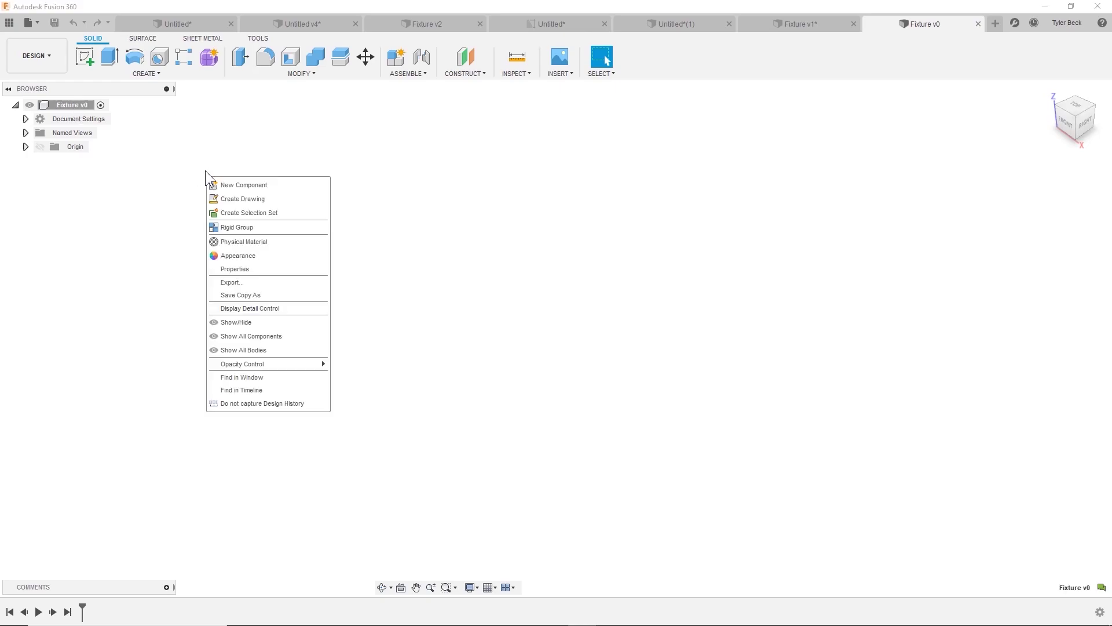
left_click(233, 185)
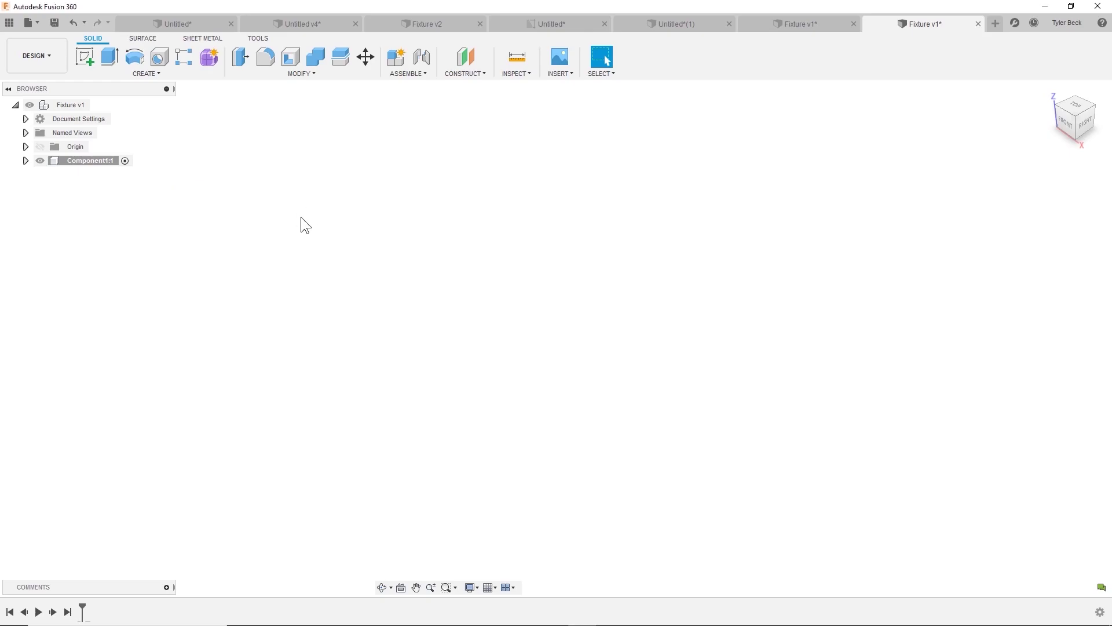
double_click(96, 163)
- Change the document's active units to Millimeter without setting them as default
left_click(25, 133)
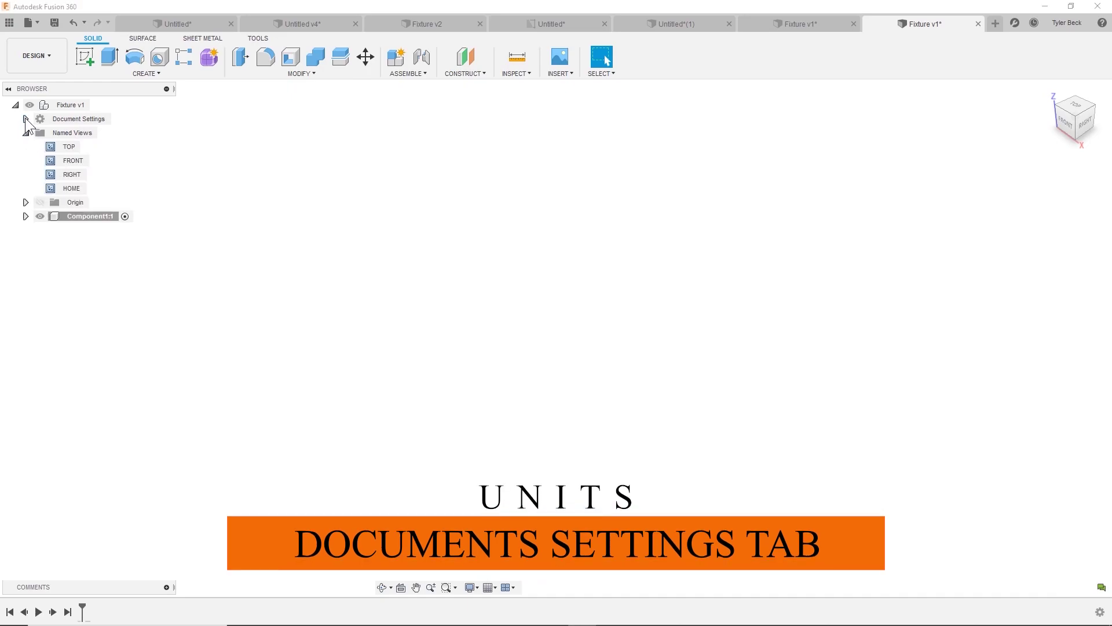
left_click(25, 119)
left_click(99, 133)
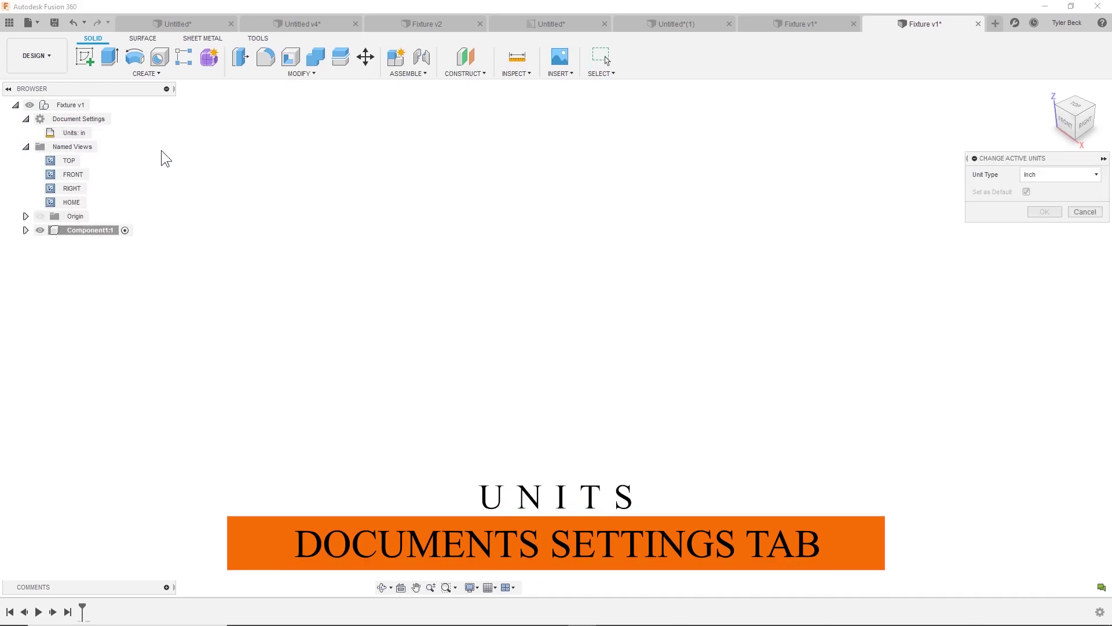
left_click(1037, 175)
left_click(1041, 204)
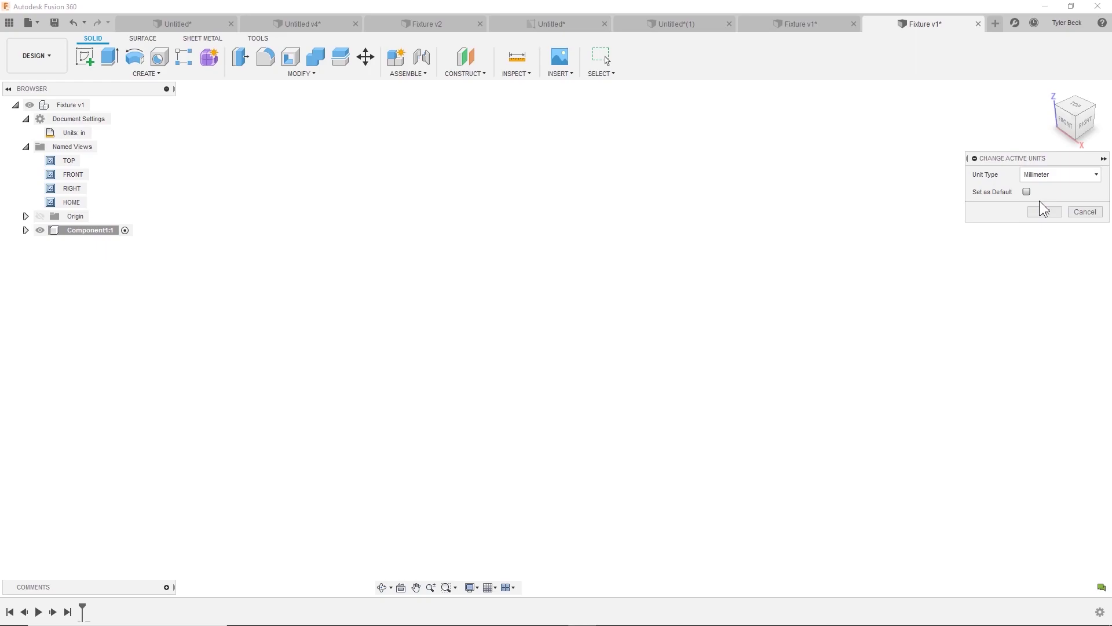
left_click(1043, 209)
- Start a sketch on the front plane and draw a rectangle about 53 mm high, extending up and left from the origin
left_click(91, 57)
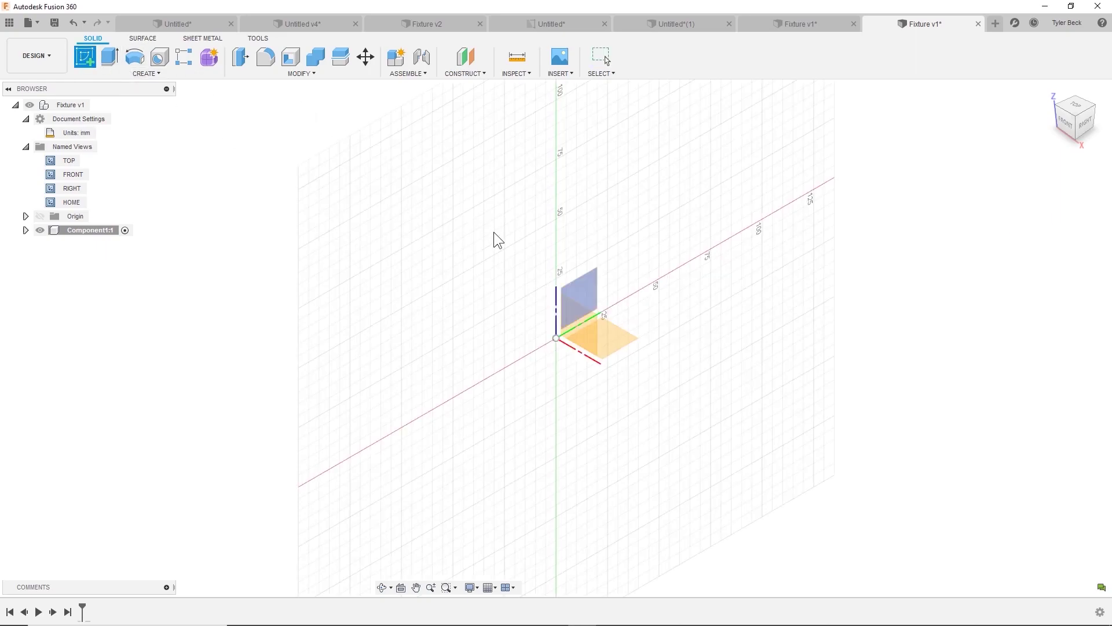
left_click(582, 330)
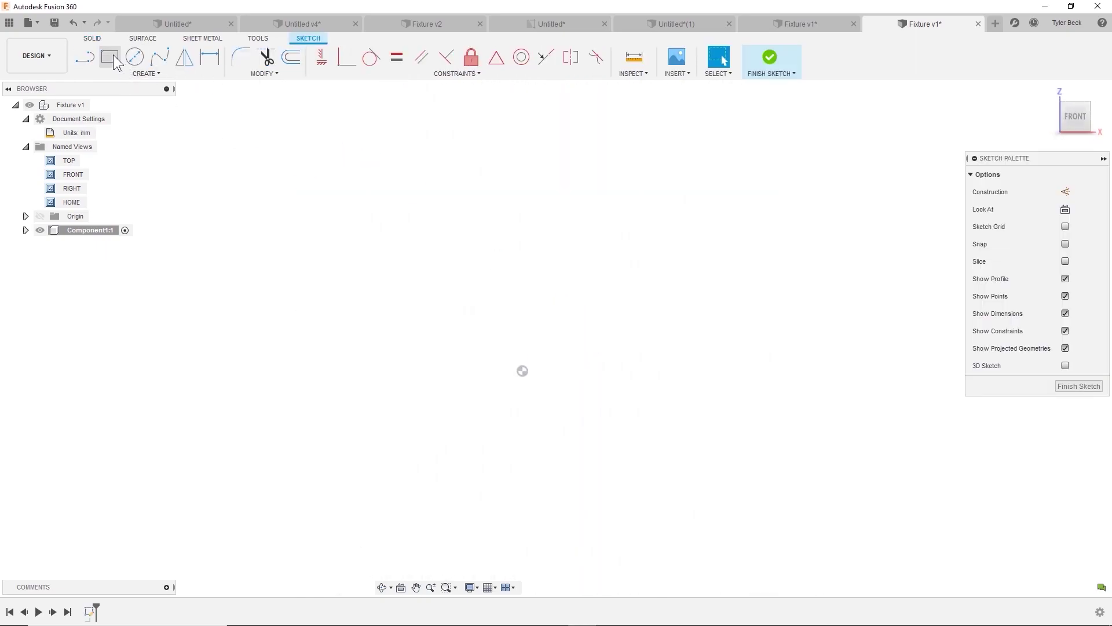
key("r")
left_click(521, 371)
left_click(436, 216)
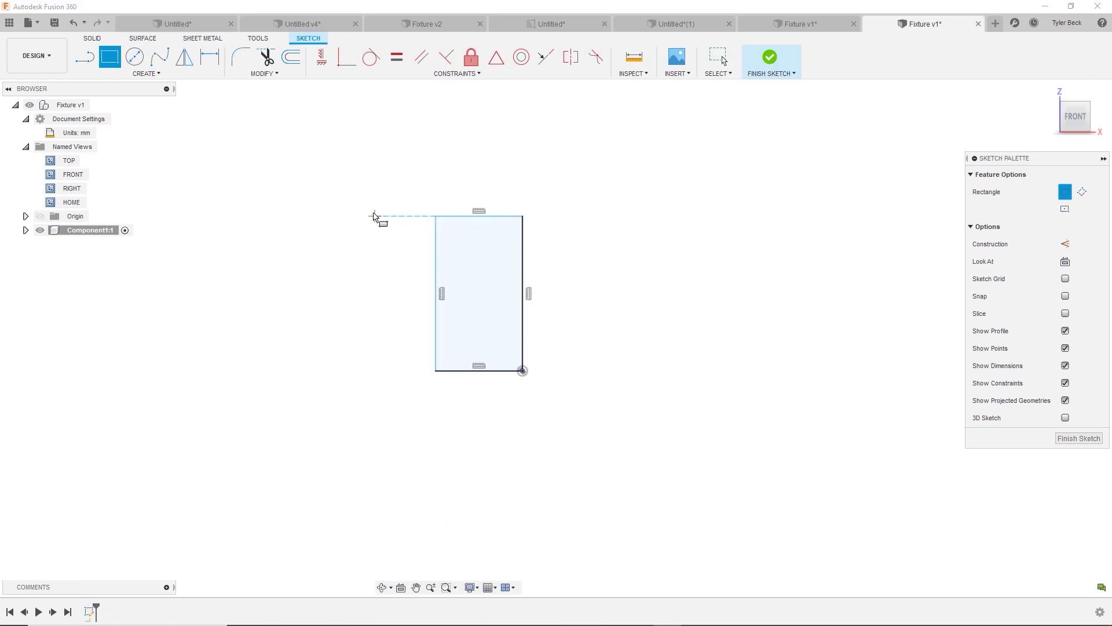
- Draw a horizontal line leftward from the rectangle's upper-left corner, continuing into a tangent arc and a straight segment sloping up to the left
left_click(96, 58)
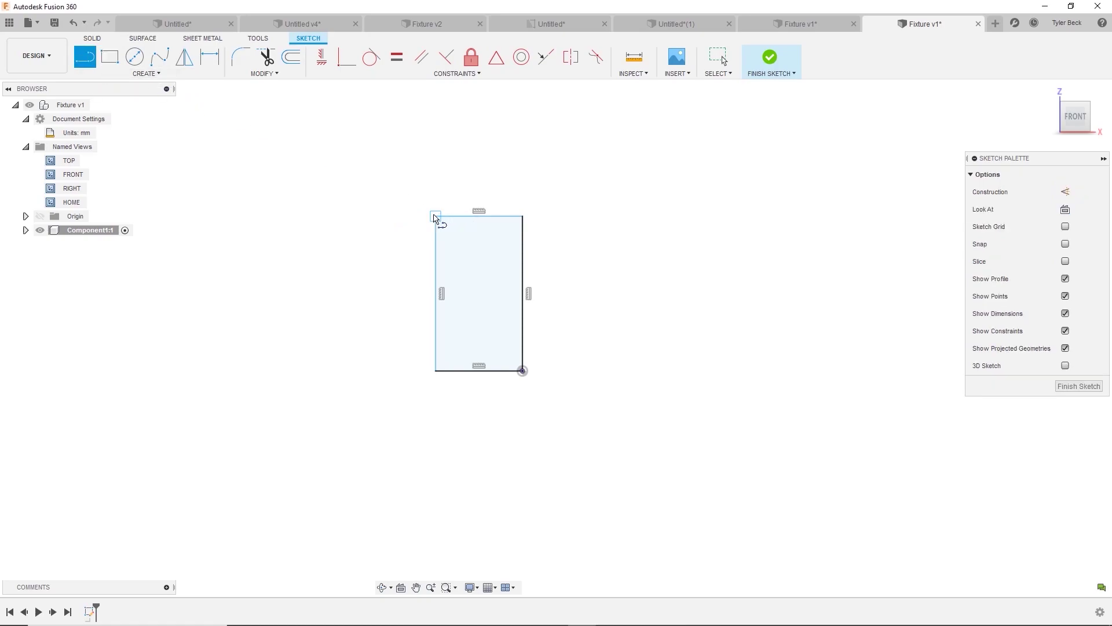
left_click(421, 210)
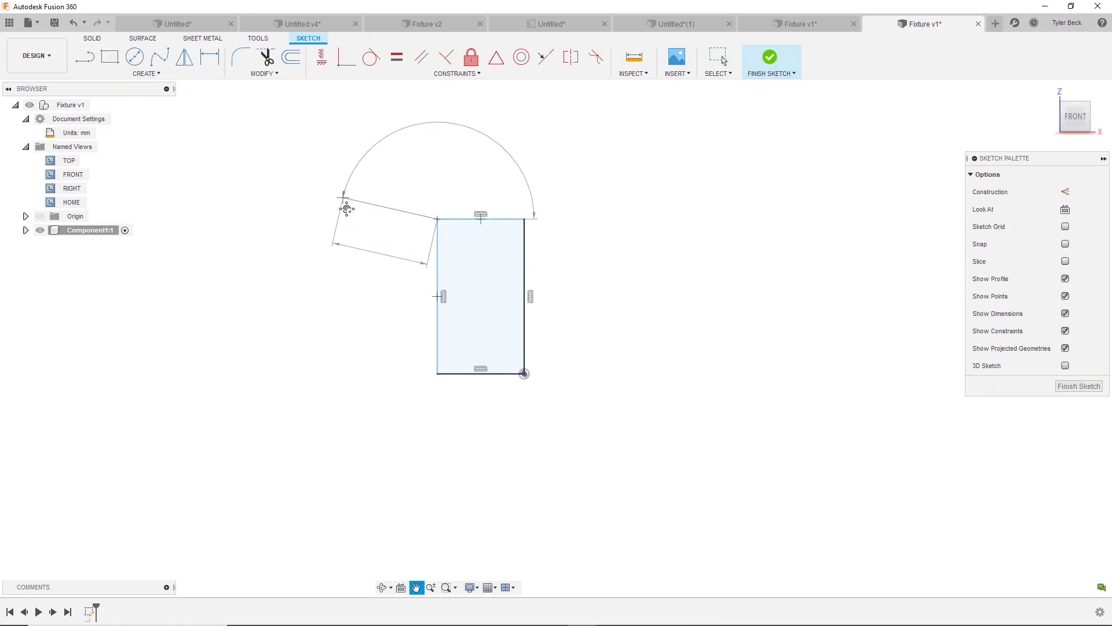
middle_click_drag(345, 209, 341, 239)
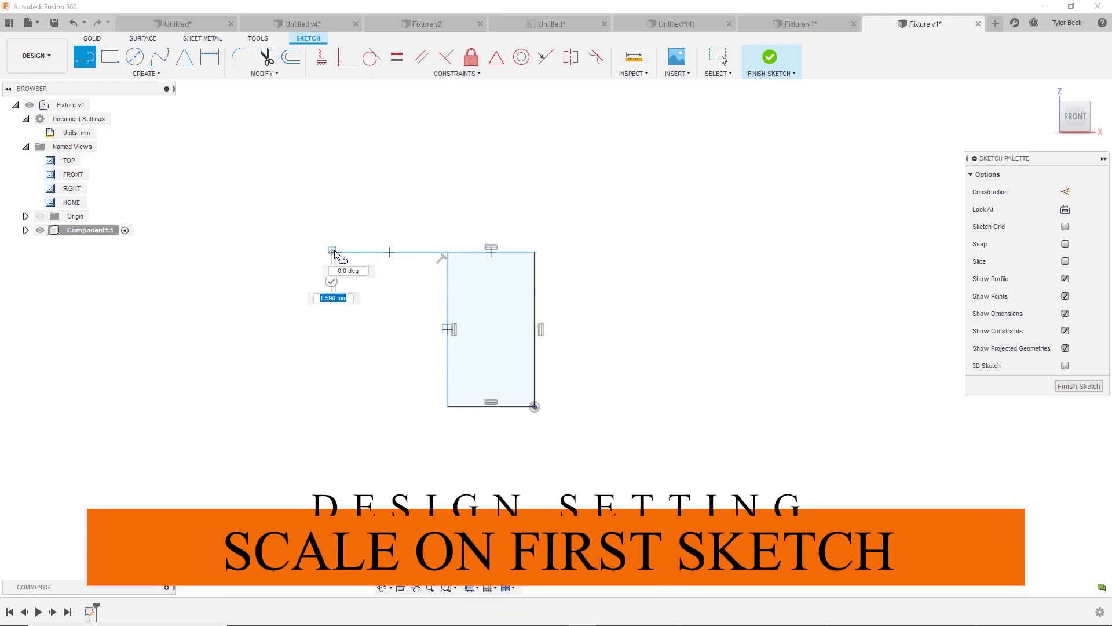
left_click(331, 252)
left_click_drag(332, 251, 215, 147)
key("Escape")
- Apply a Tangent constraint between the arc and the sloped line
left_click(285, 228)
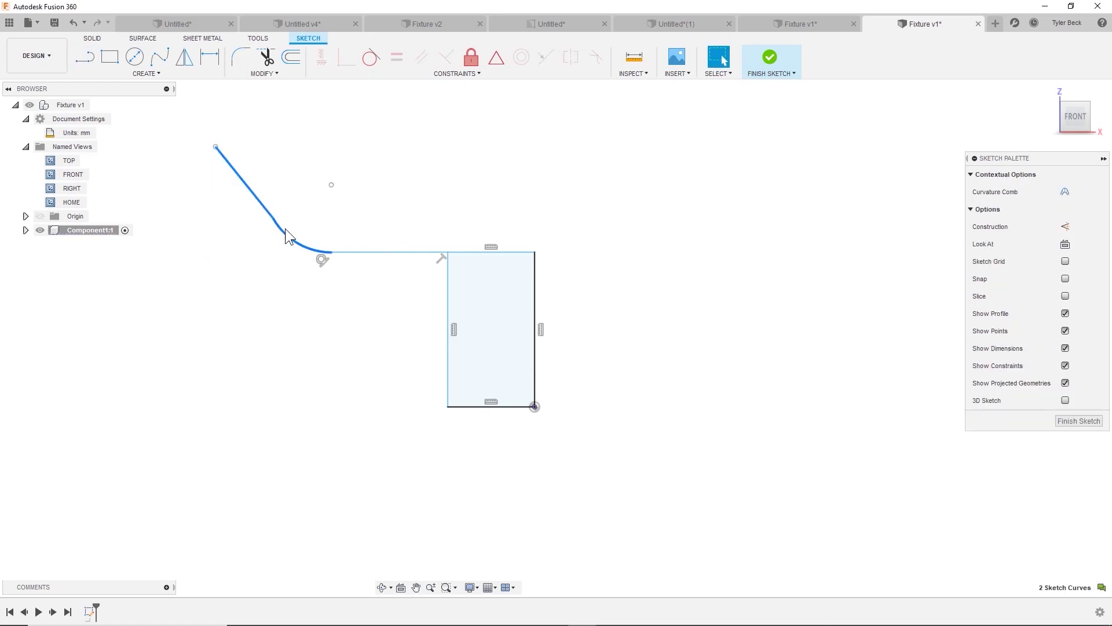
right_click(285, 229)
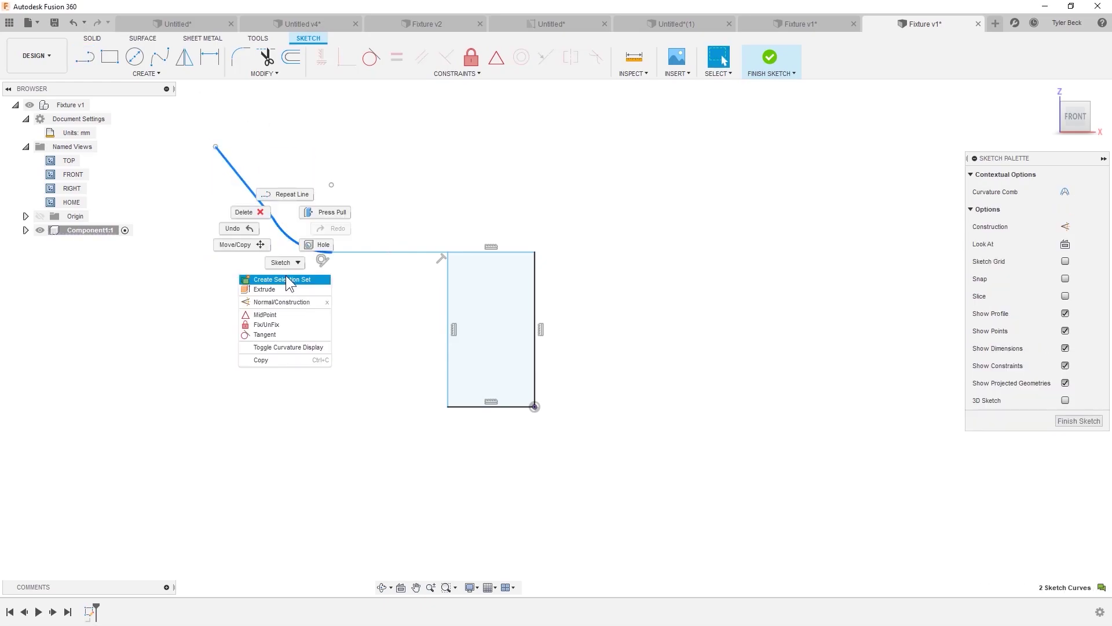
left_click(273, 335)
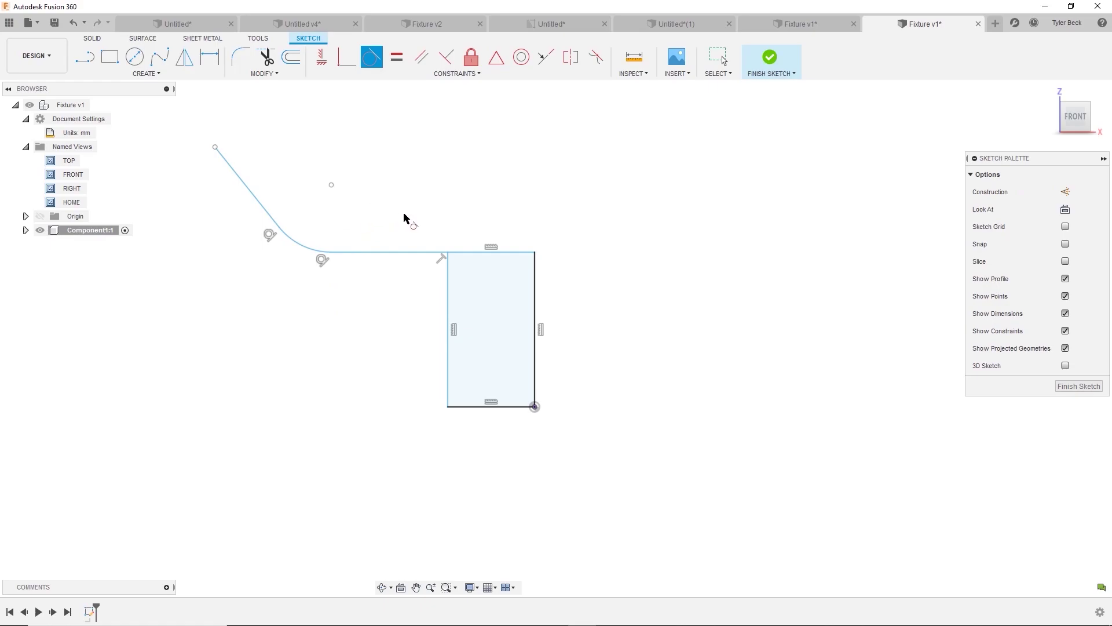
key("Escape")
- Dimension the rectangle 60 mm high and 20 mm wide
scroll(634, 269, "down", 2)
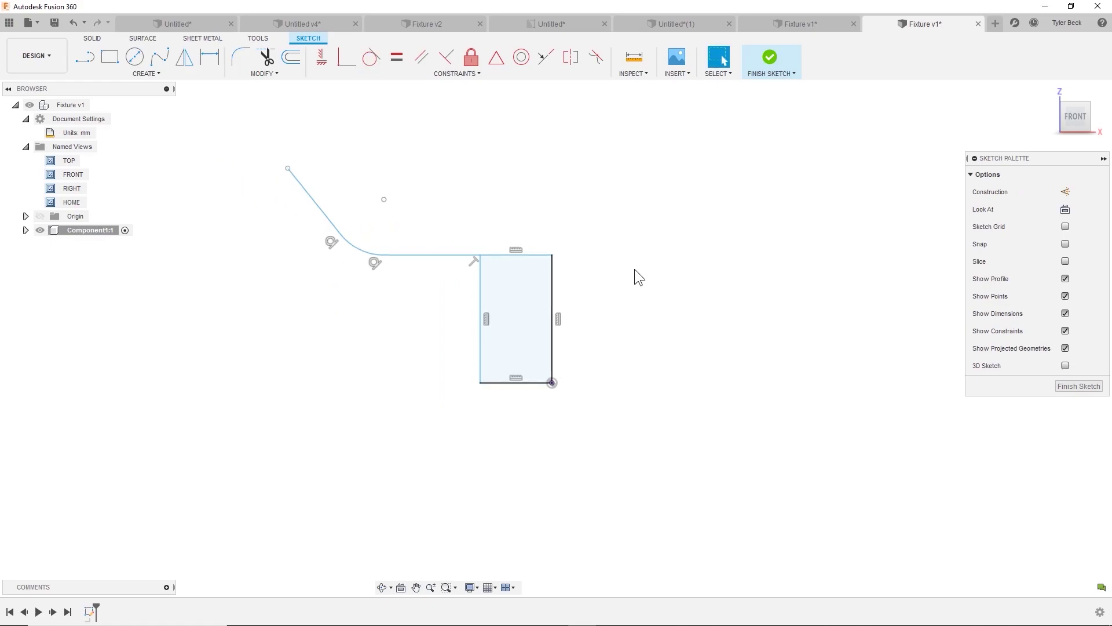
key("d")
left_click(555, 290)
left_click(589, 291)
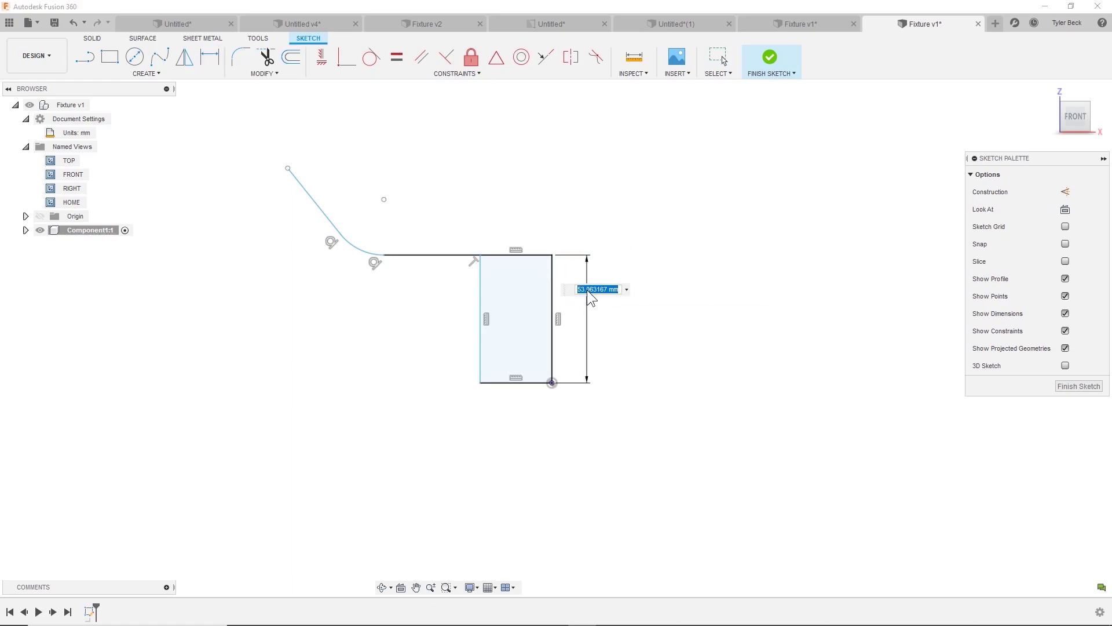
type("60")
key("Return")
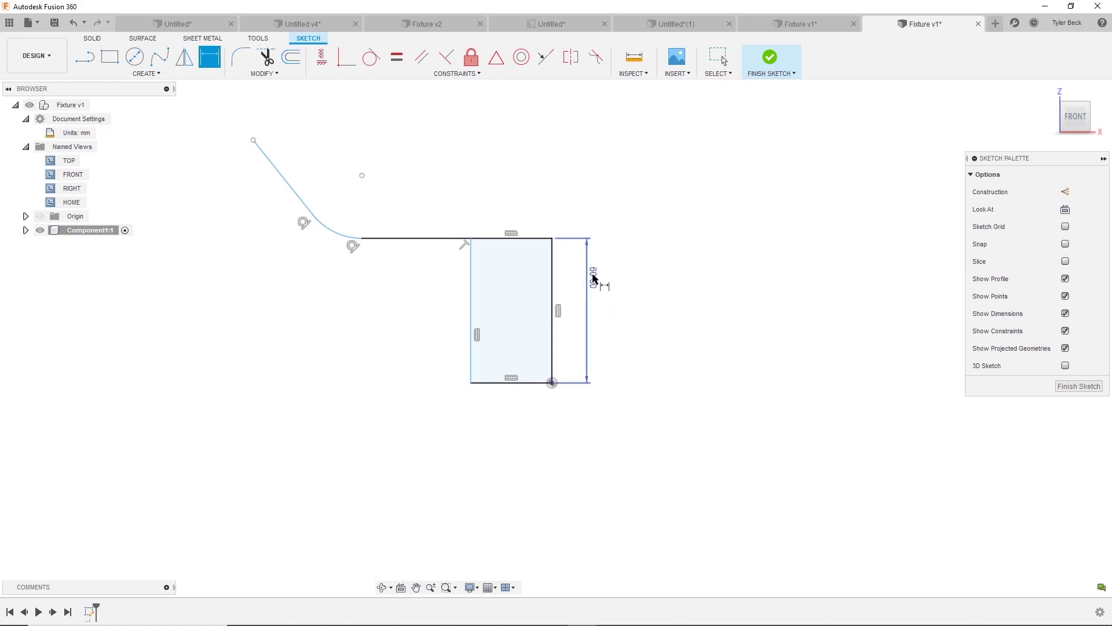
left_click(520, 383)
left_click(519, 414)
type("20")
key("Return")
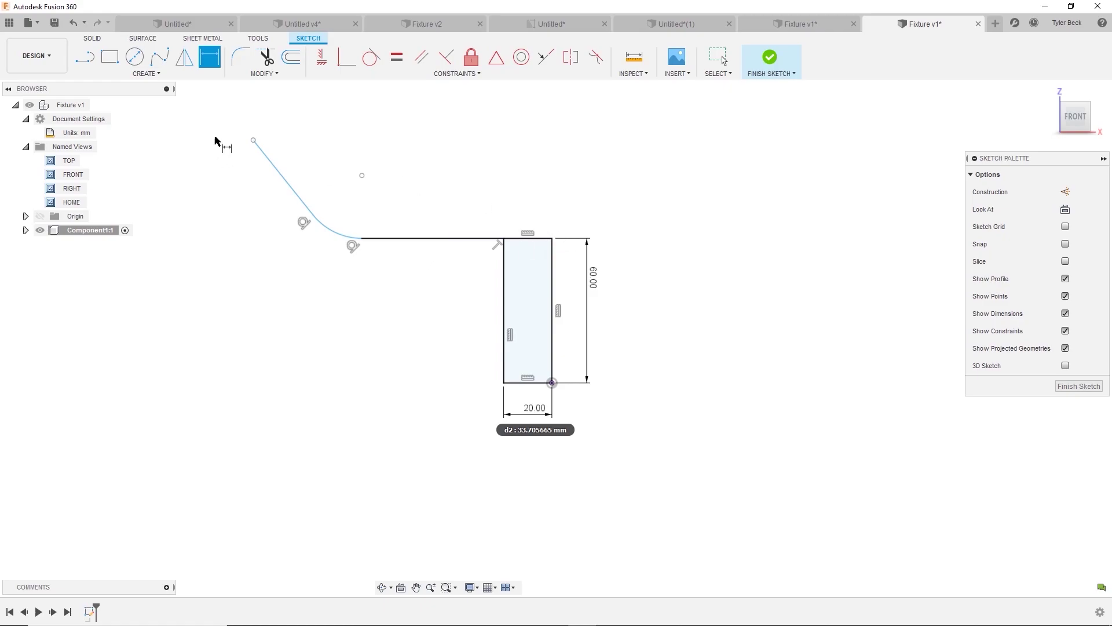
- Dimension the horizontal distance between the sloped line's free end and the rectangle's upper-right corner as 135.61 mm
left_click(253, 140)
left_click(551, 238)
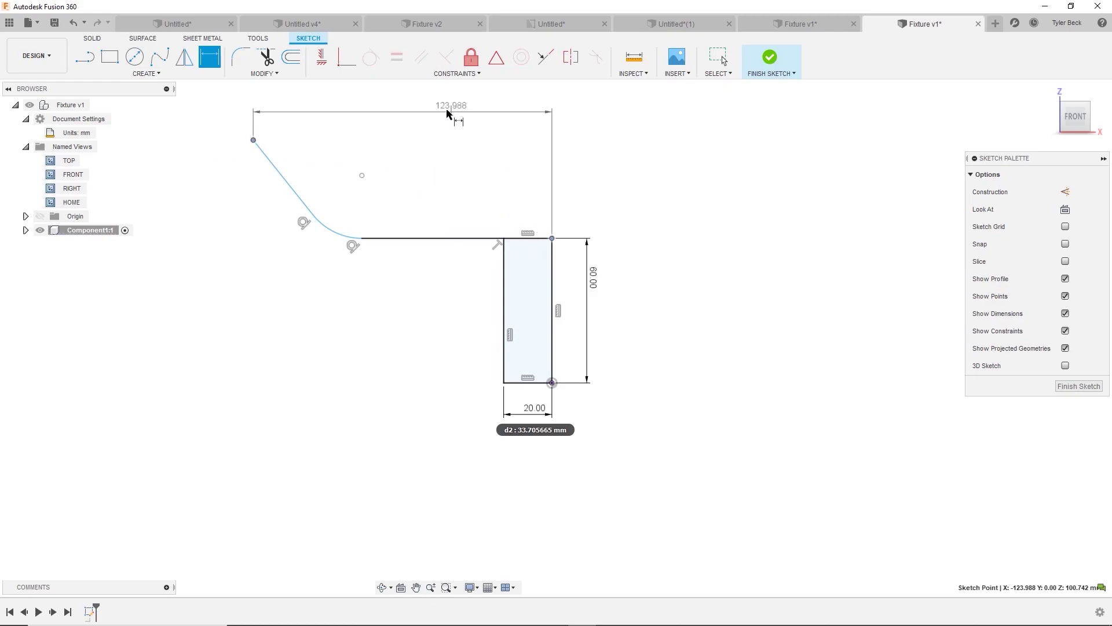
left_click(416, 108)
type("13")
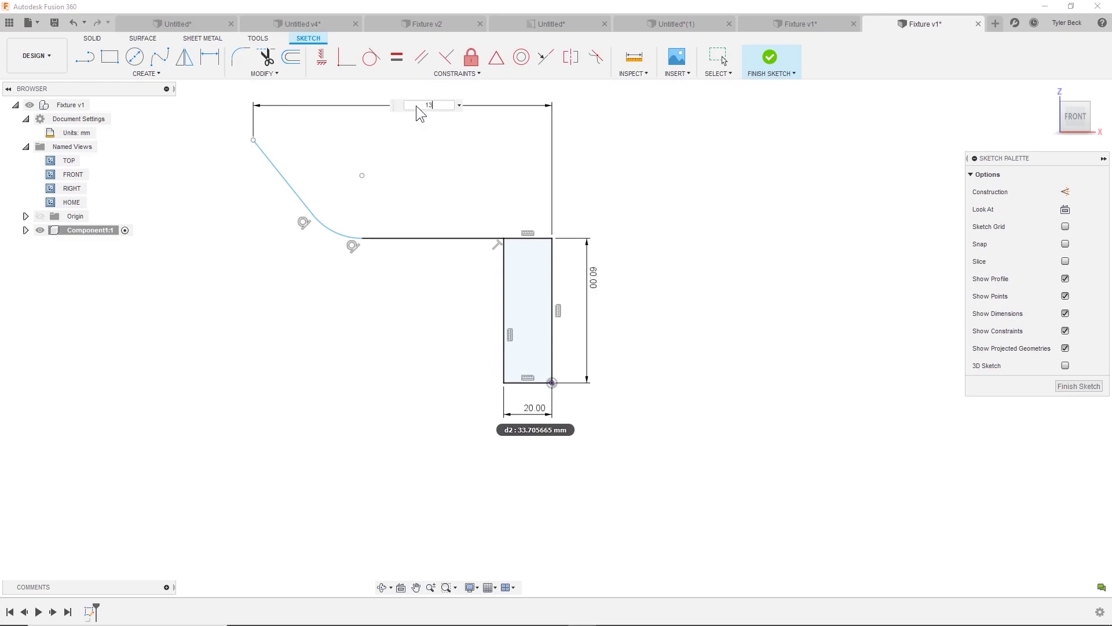
type("5.6")
key("Return")
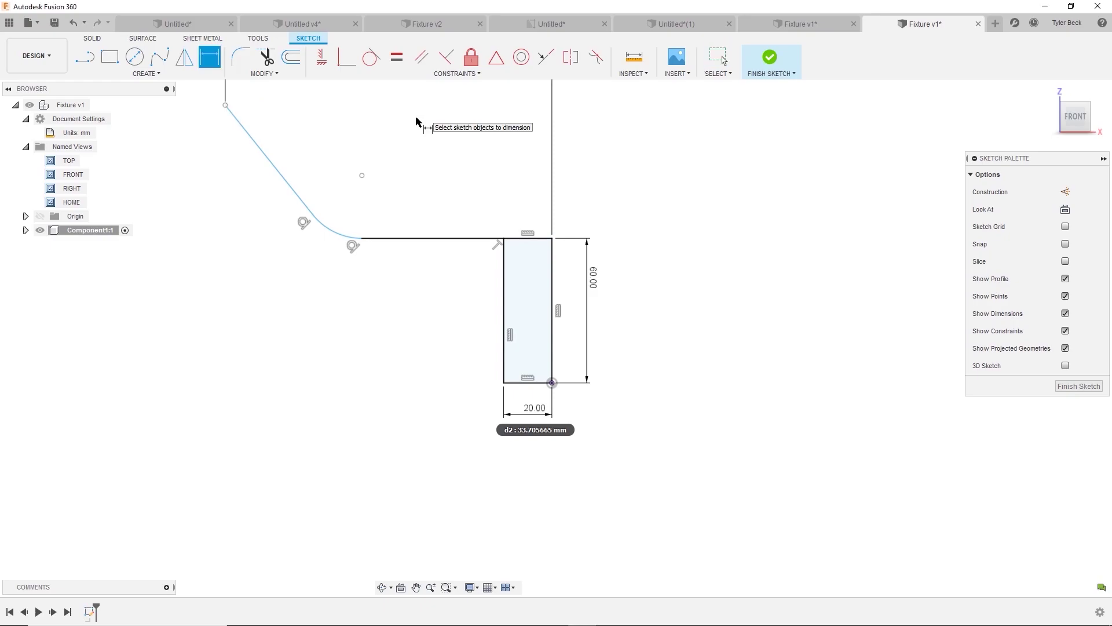
scroll(391, 173, "down", 2)
middle_click_drag(385, 179, 388, 230)
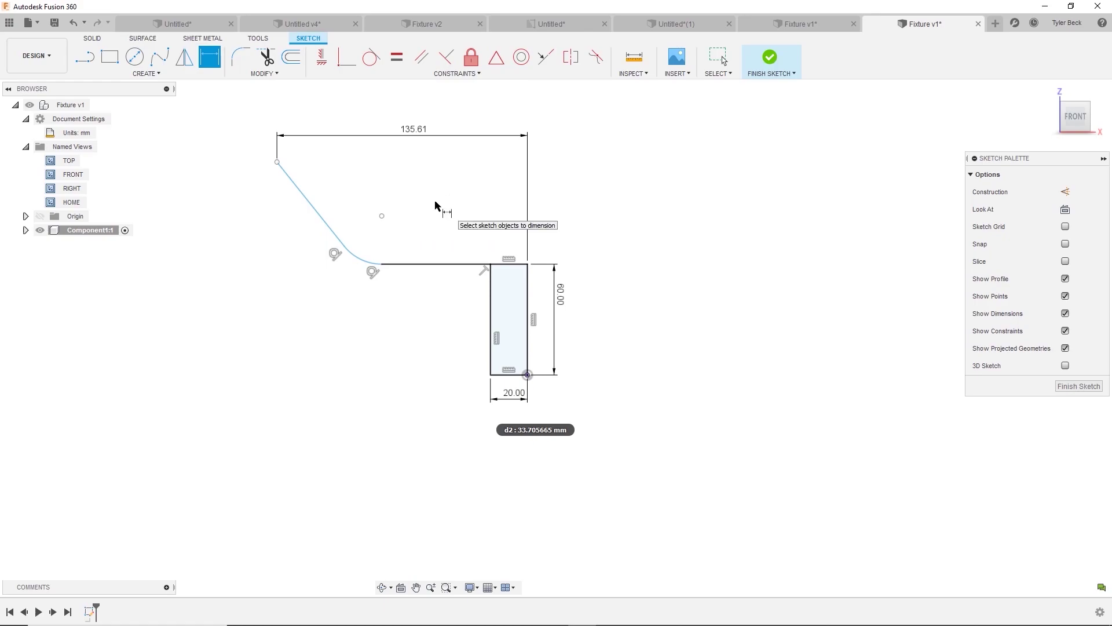
key("Escape")
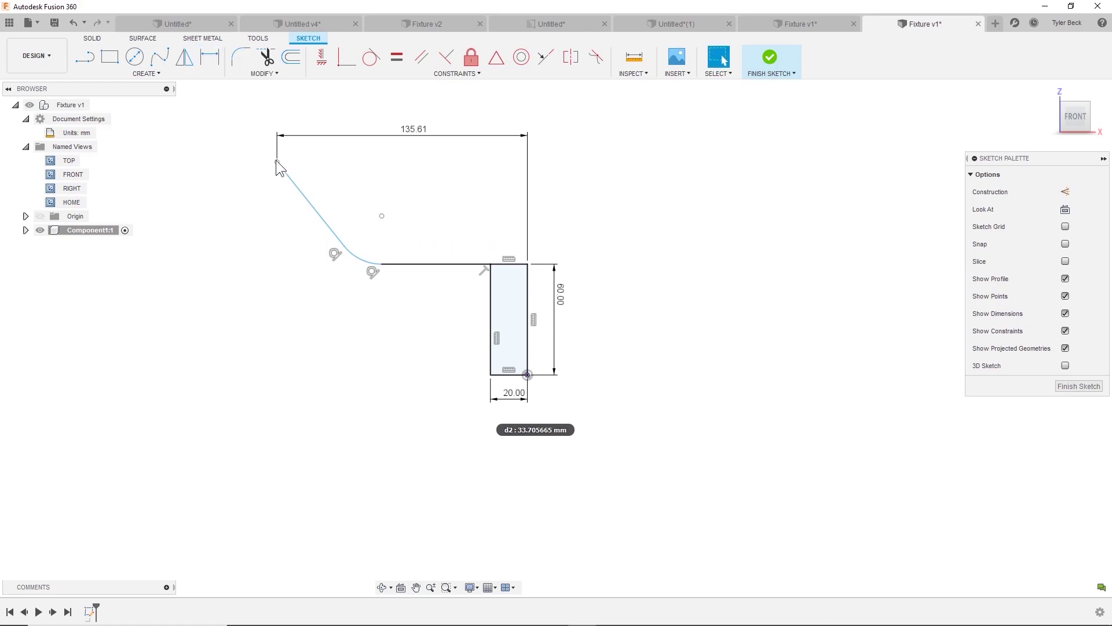
- Test the sloped line's free endpoint for movement and dimension its vertical distance from the rectangle's upper-right corner as 46.82 mm
left_click_drag(277, 161, 304, 175)
key("d")
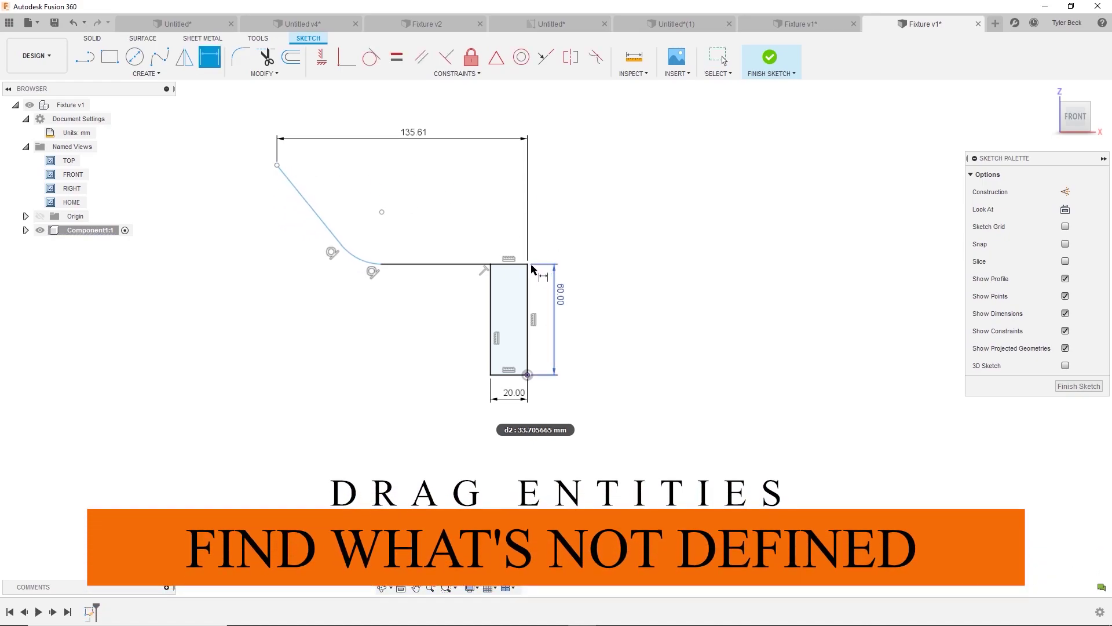
left_click(527, 264)
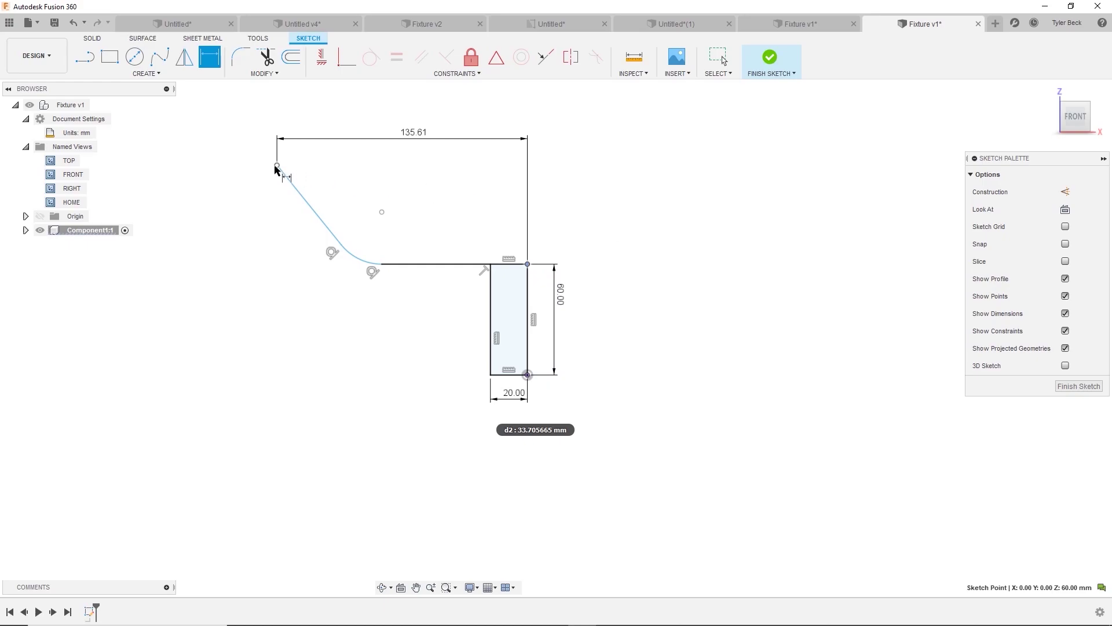
left_click(276, 165)
left_click(578, 209)
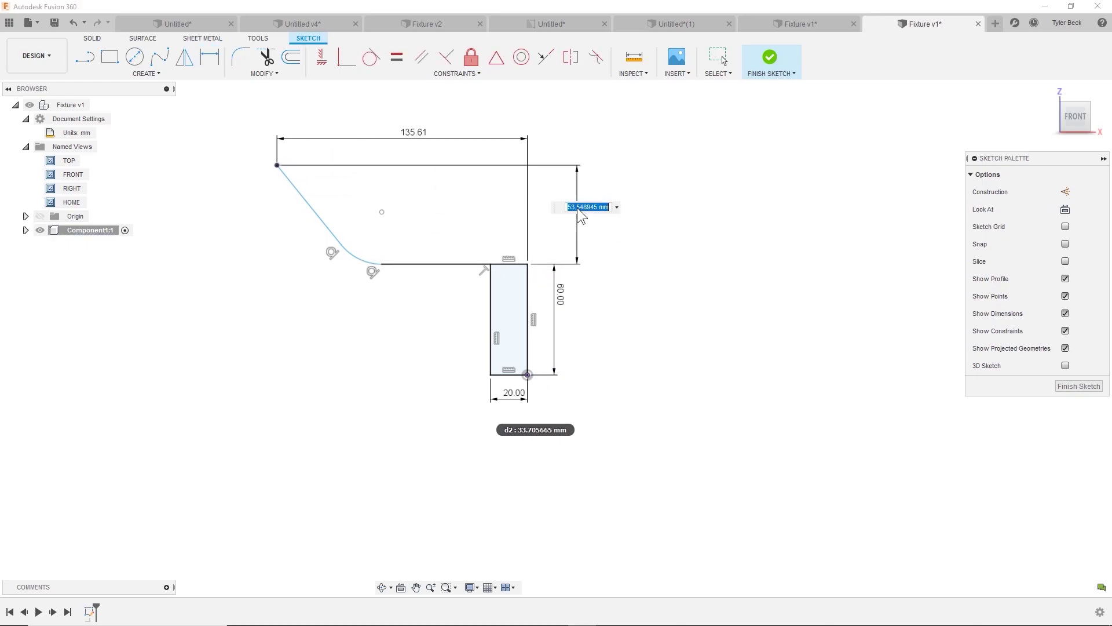
type("46.82")
key("Return")
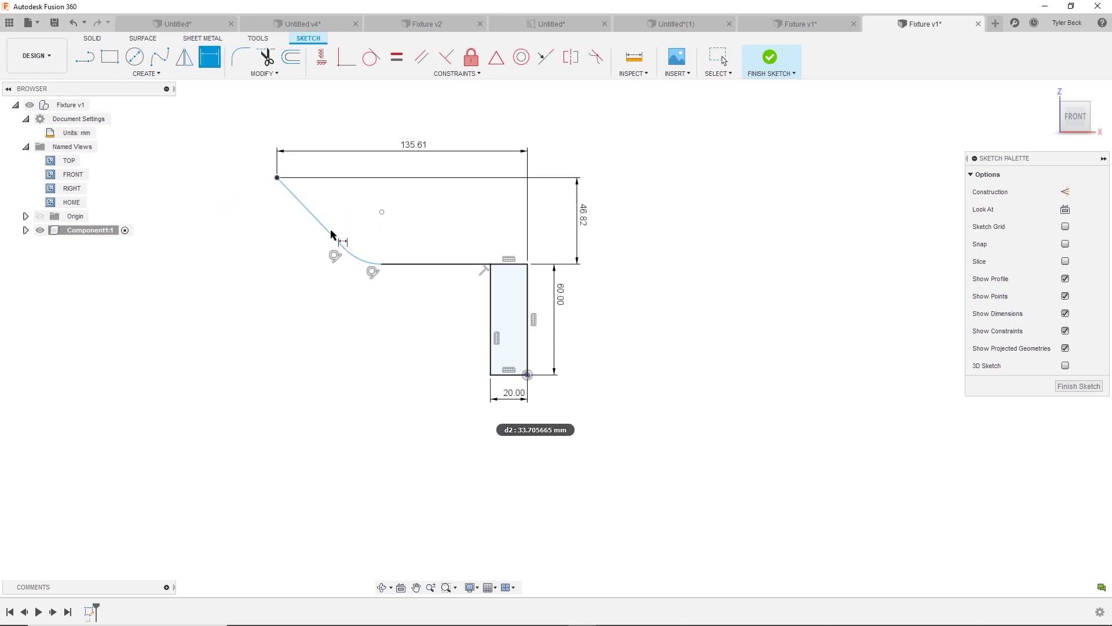
- Dimension the angle between the sloped line and the horizontal line as 135 degrees
left_click(331, 233)
left_click(435, 264)
left_click(410, 223)
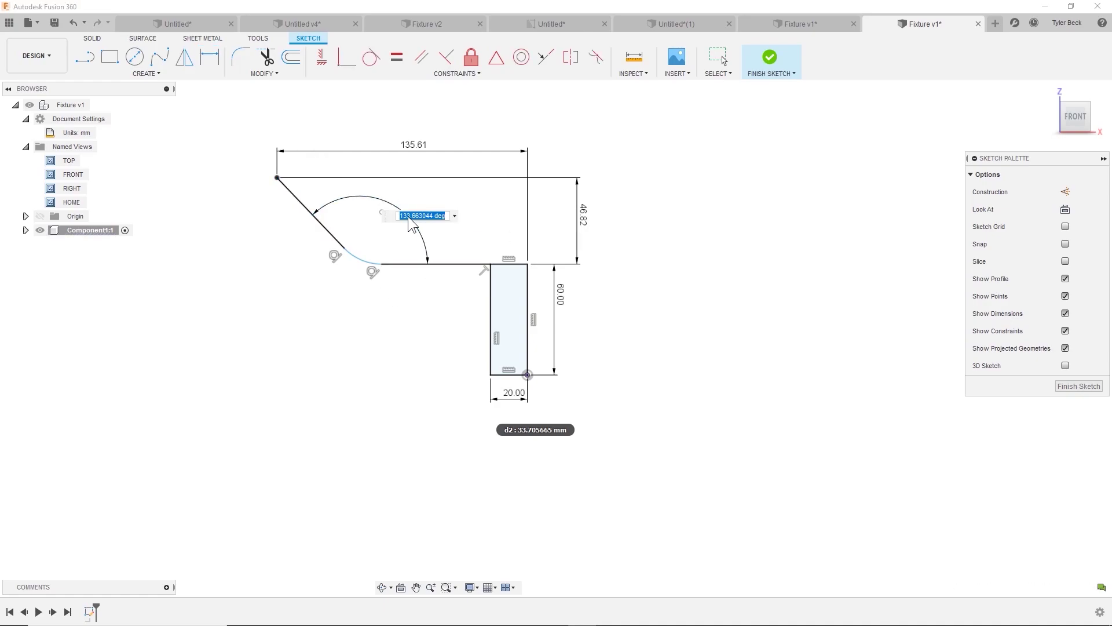
type("135")
key("Return")
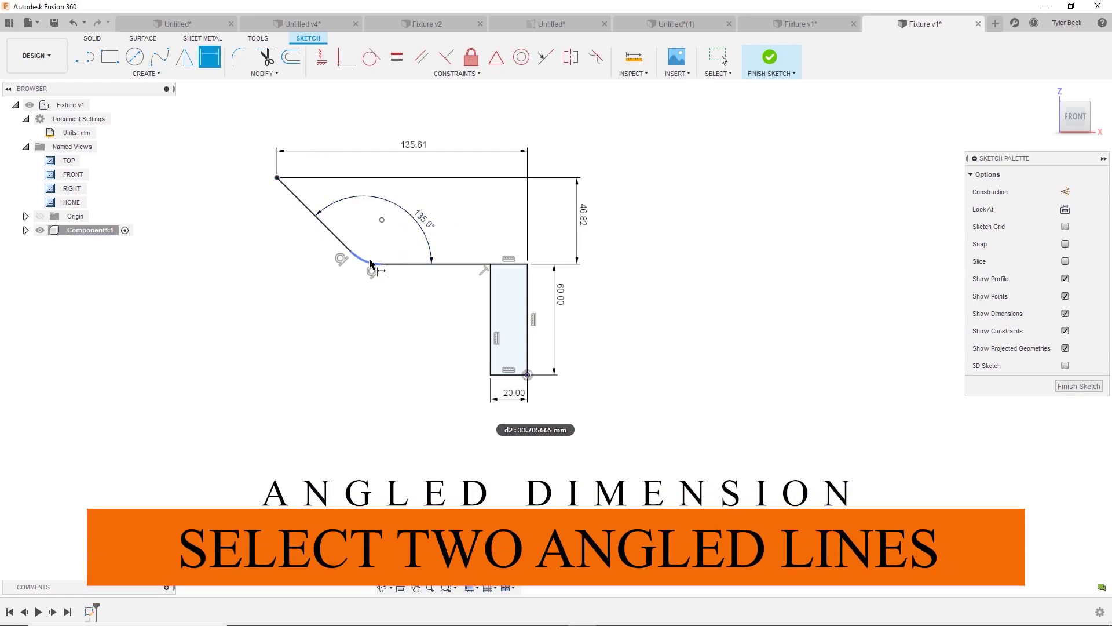
- Dimension the radius of the arc between the sloped and horizontal lines as 15 mm
left_click(369, 262)
left_click(370, 246)
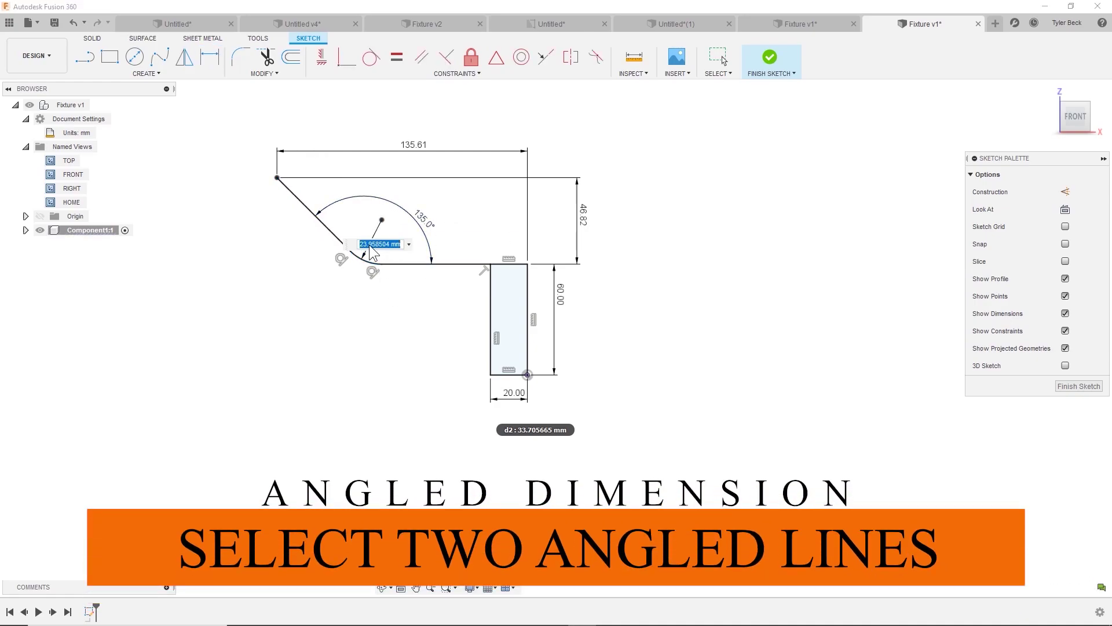
type("15")
key("Return")
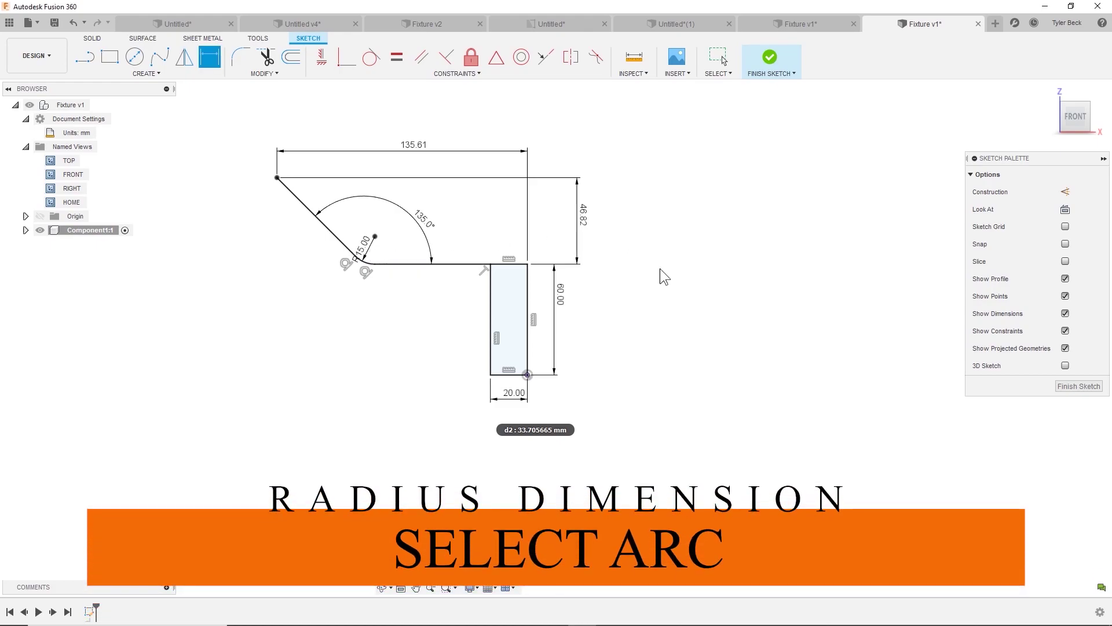
key("Escape")
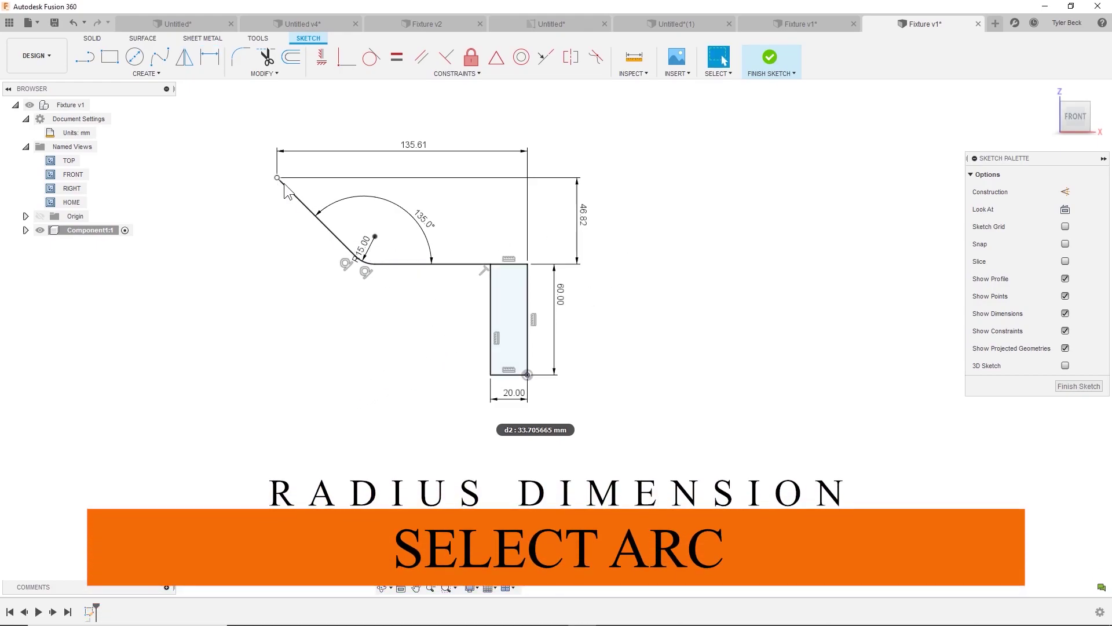
- Offset the sloped line, arc and horizontal line 10 mm downward with the Offset tool
type("s")
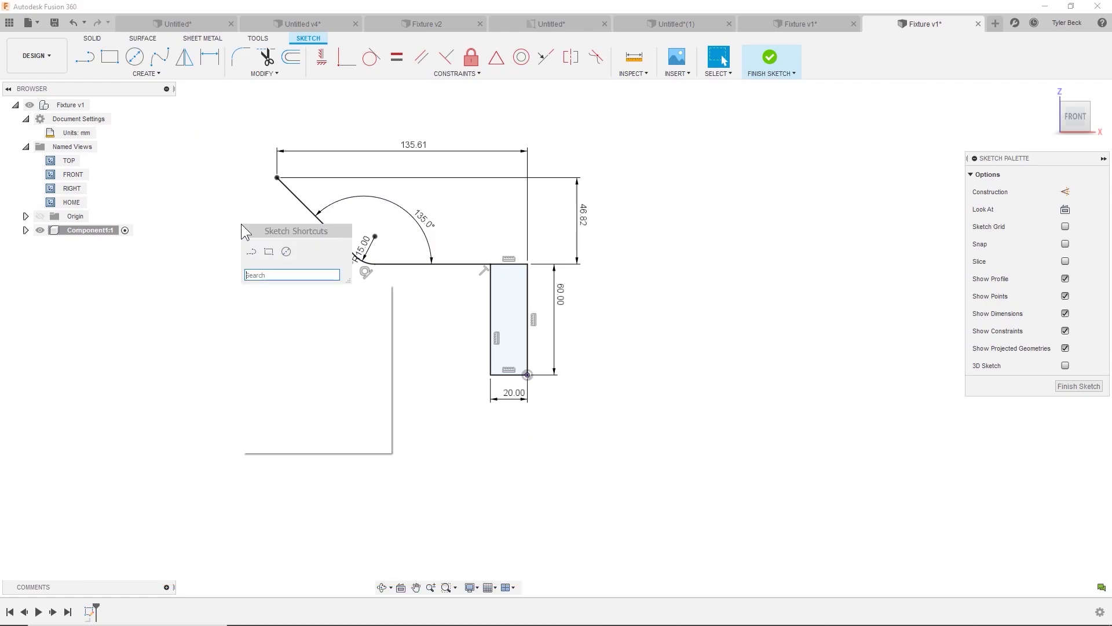
type("off")
key("Return")
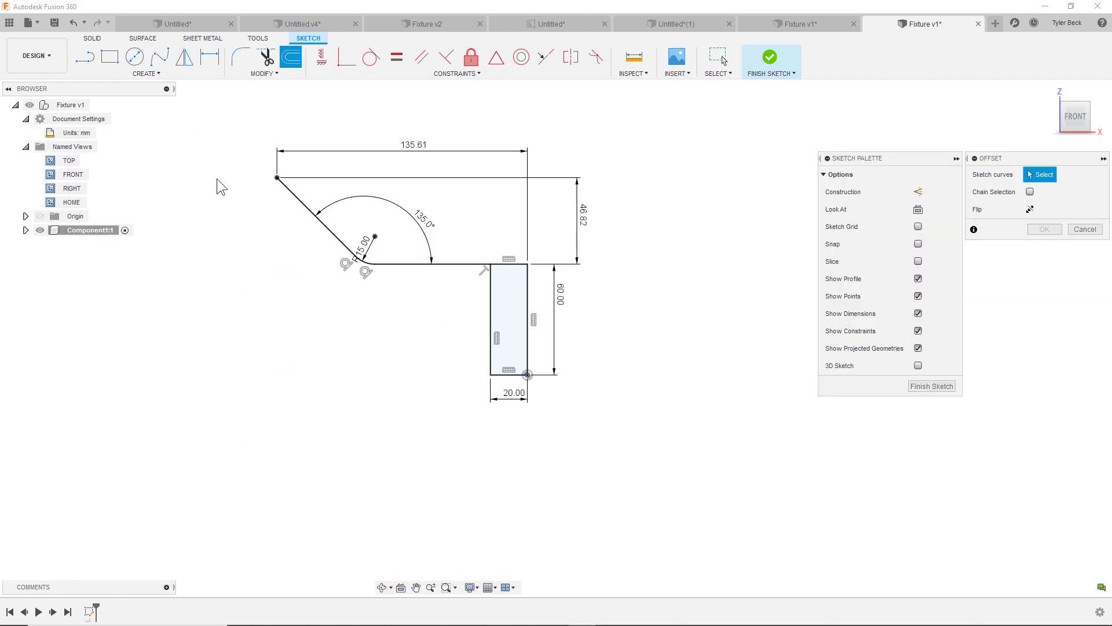
left_click(306, 210)
left_click(365, 261)
left_click(386, 266)
left_click_drag(393, 266, 393, 287)
type("10")
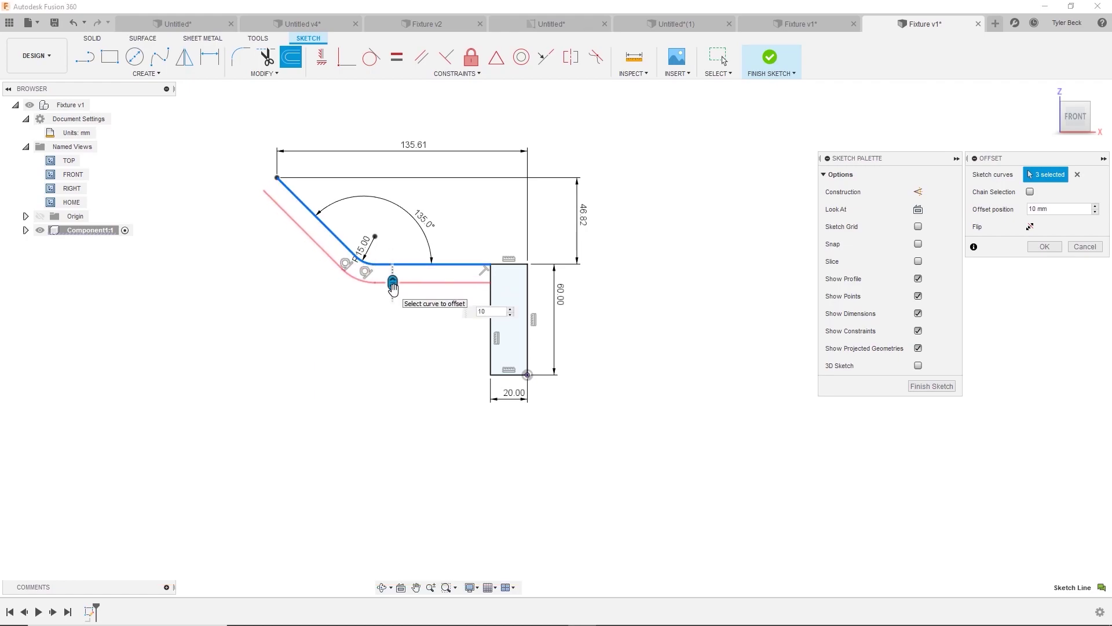
key("Return")
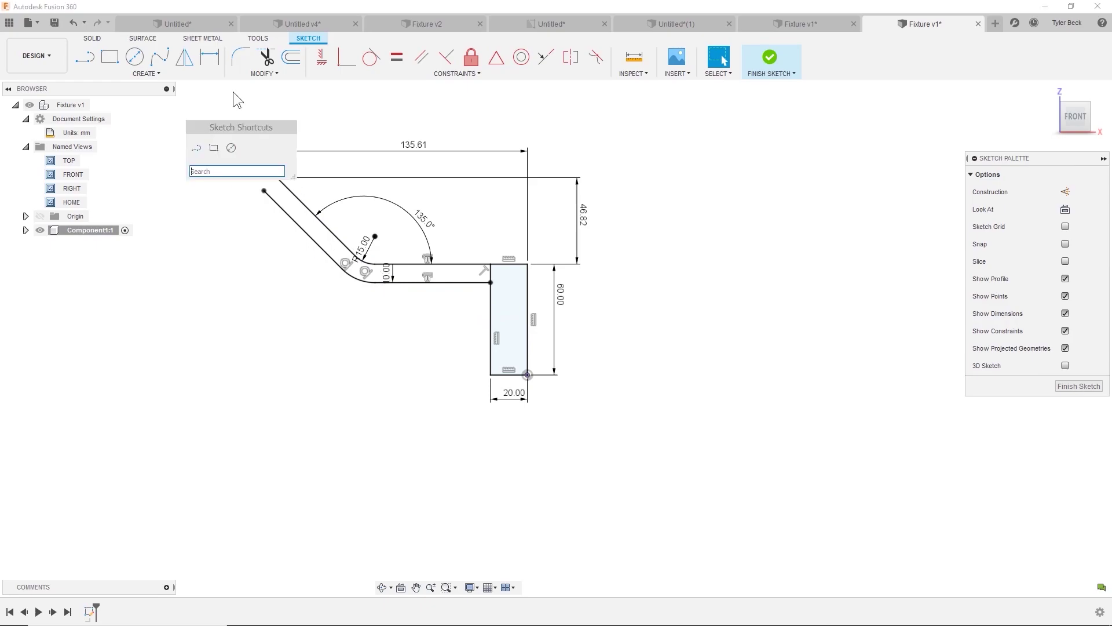
- Draw a line joining the free ends of the two parallel sloped lines to close the arm profile
key("s")
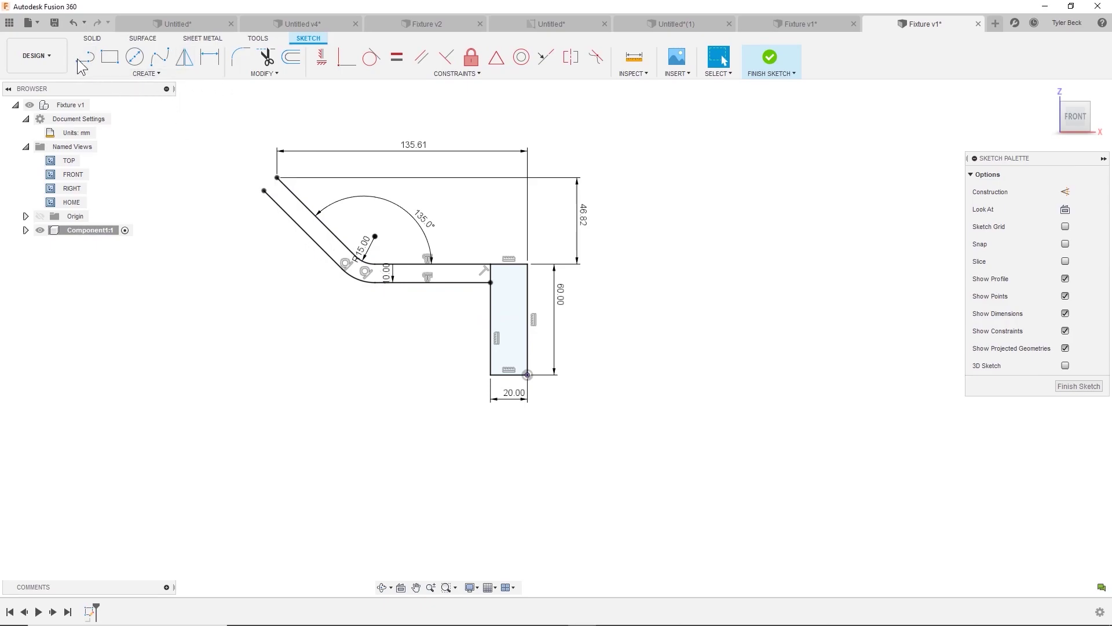
left_click(84, 56)
left_click(264, 191)
key("Escape")
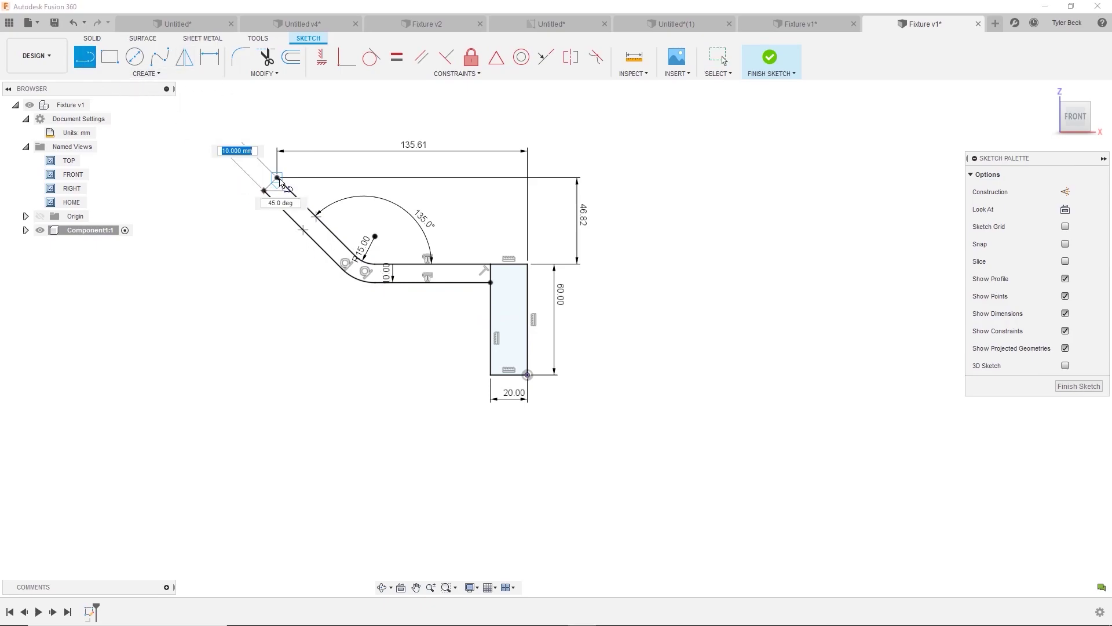
scroll(648, 265, "down", 2)
scroll(538, 260, "up", 2)
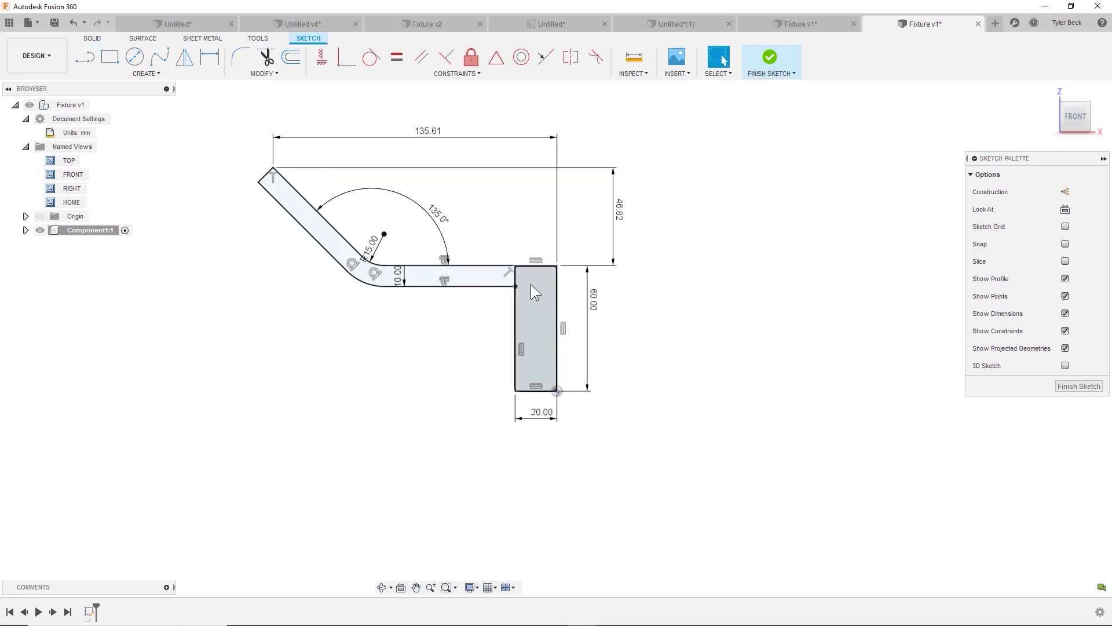
- Extrude the rectangle profile symmetrically as a new body, using whole-length measurement and a distance of 96 mm
mouse_move(651, 303)
middle_mouse_down("shift")
mouse_move(623, 312)
mouse_move(643, 316)
mouse_move(697, 279)
mouse_move(586, 296)
middle_mouse_up("shift")
key("e")
left_click(540, 318)
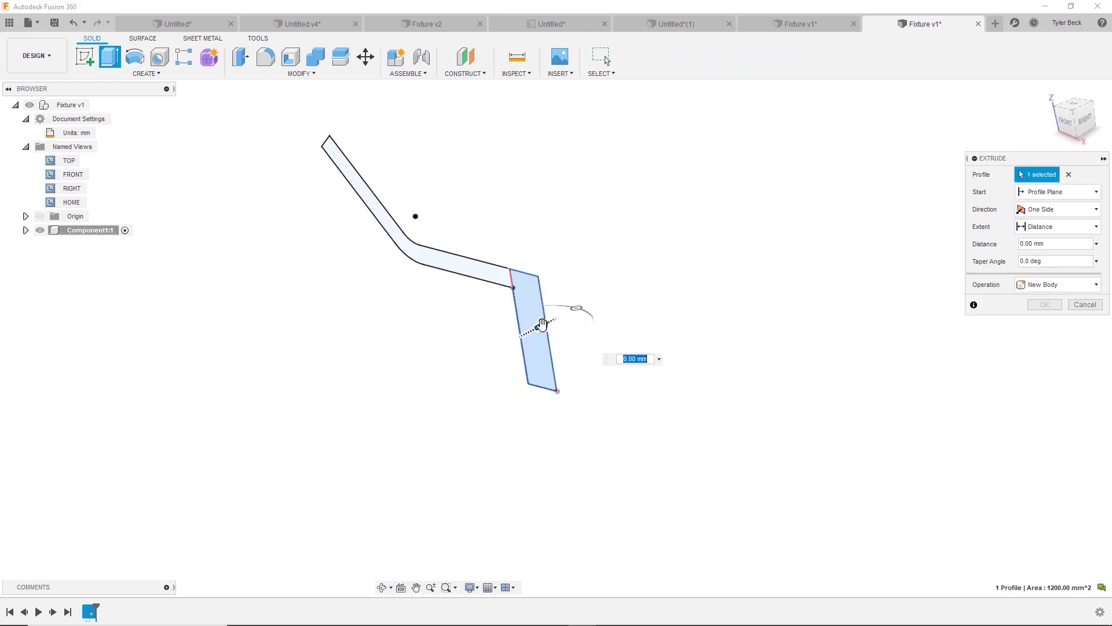
left_click_drag(541, 323, 582, 318)
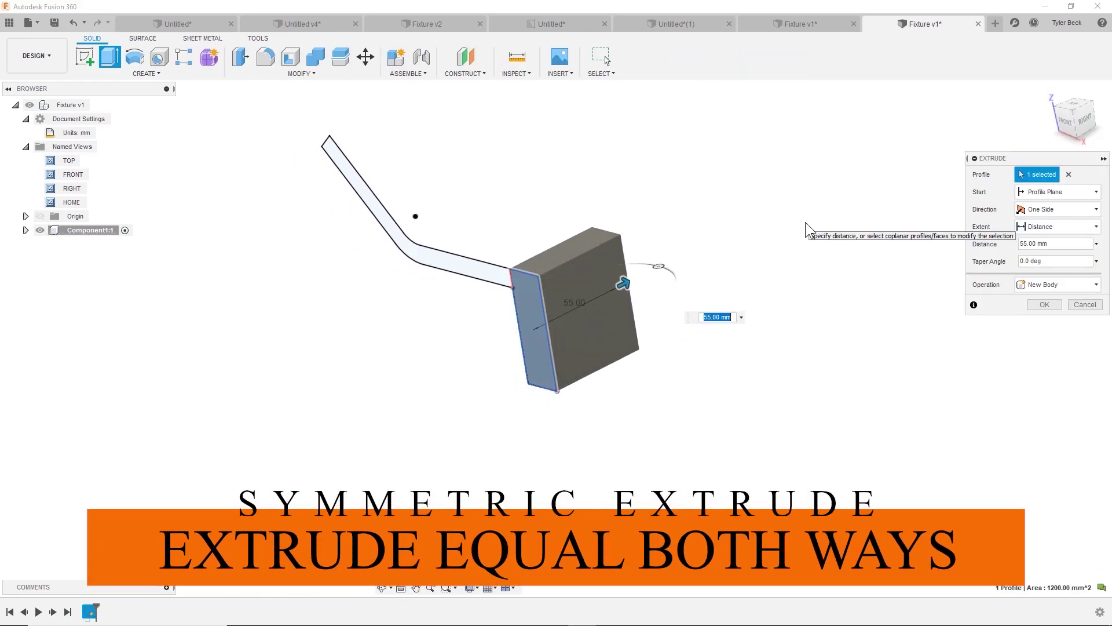
left_click(1047, 210)
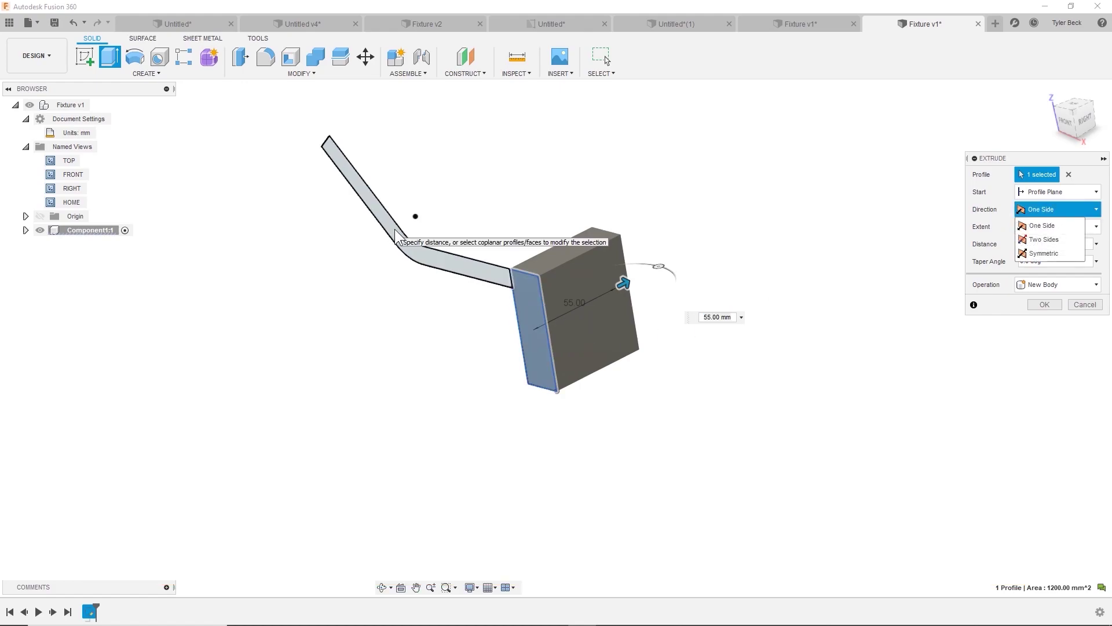
left_click(1044, 253)
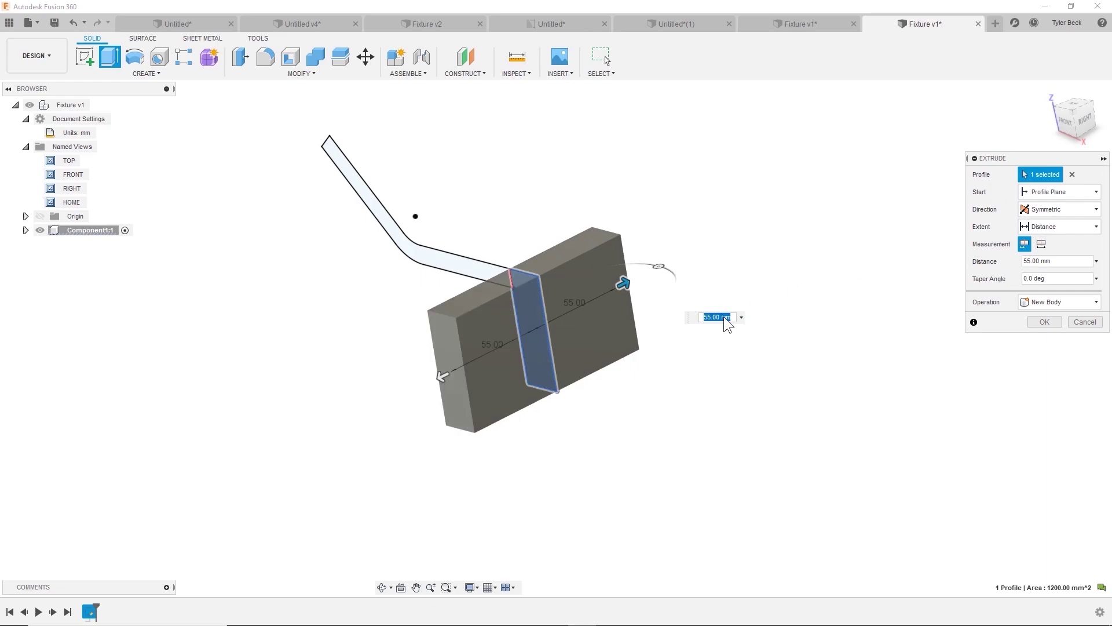
middle_click_drag(512, 304, 637, 322, "shift")
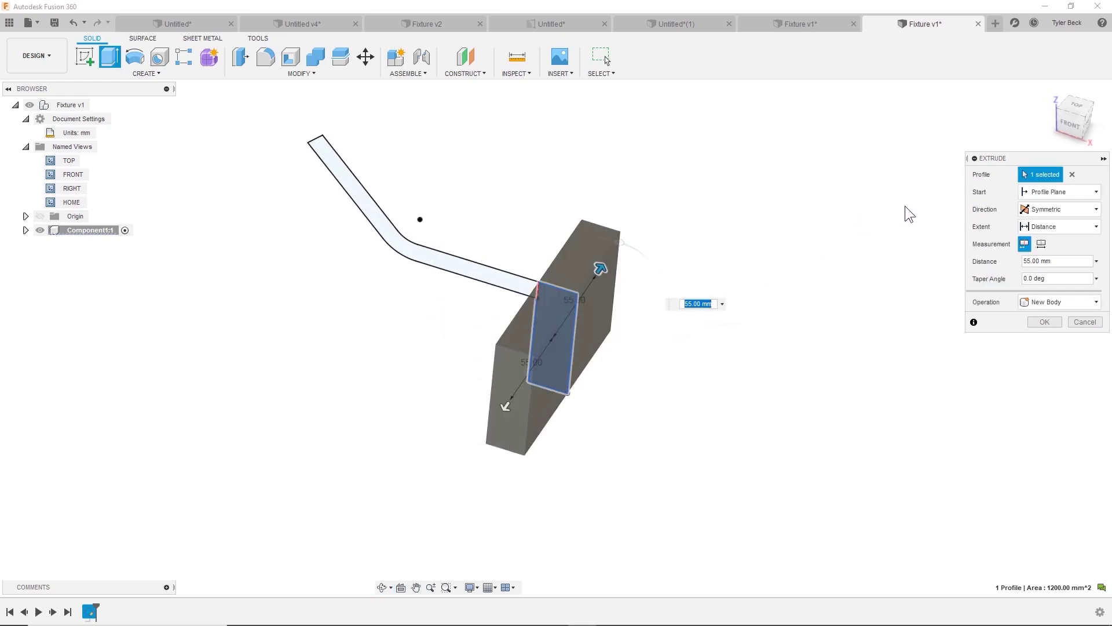
left_click(1041, 244)
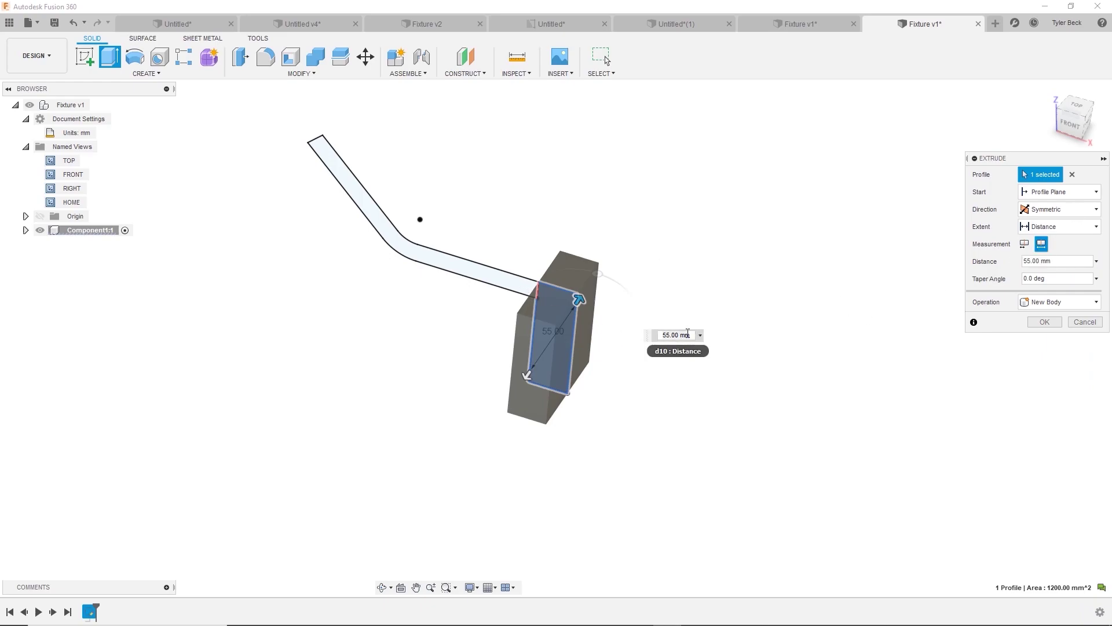
left_click(688, 335)
type("96")
key("Return")
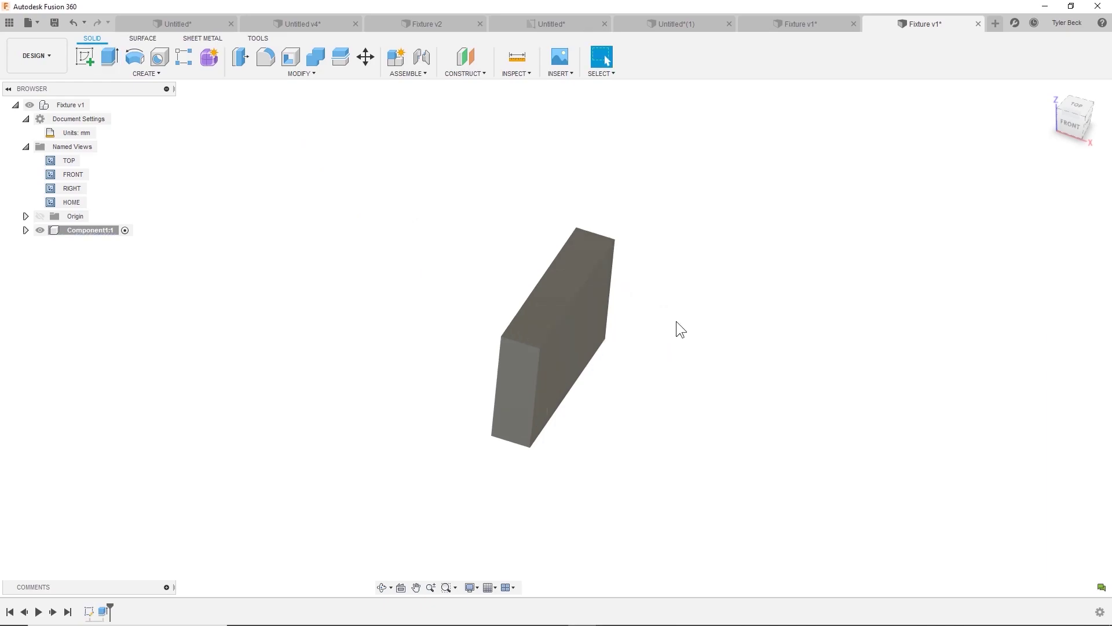
- Expand the component's contents and make its profile sketch visible again
left_click(25, 230)
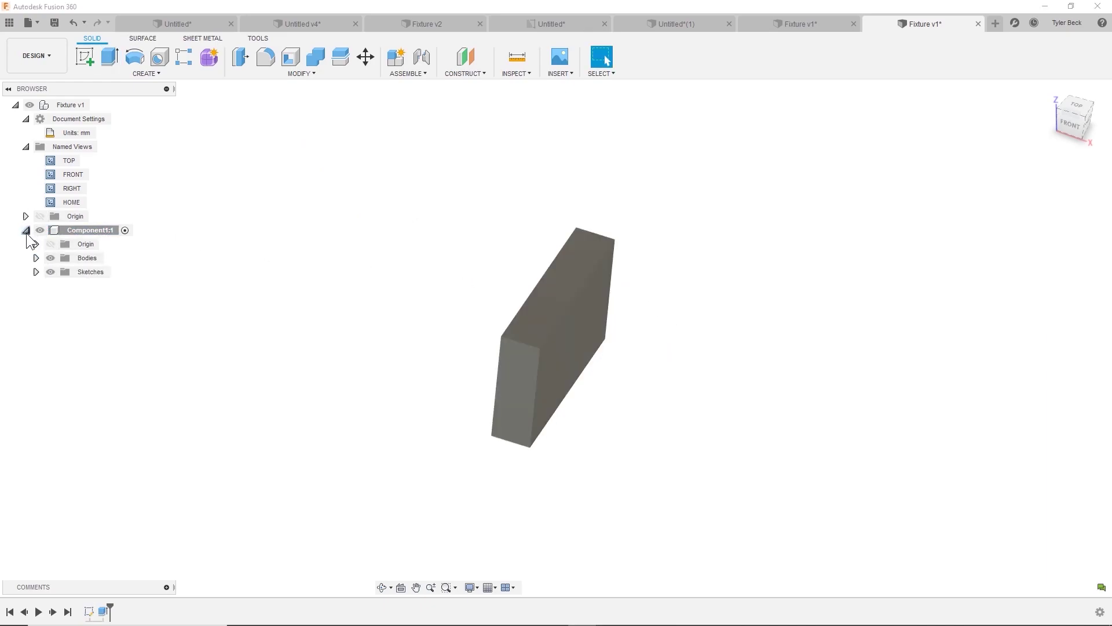
left_click(26, 216)
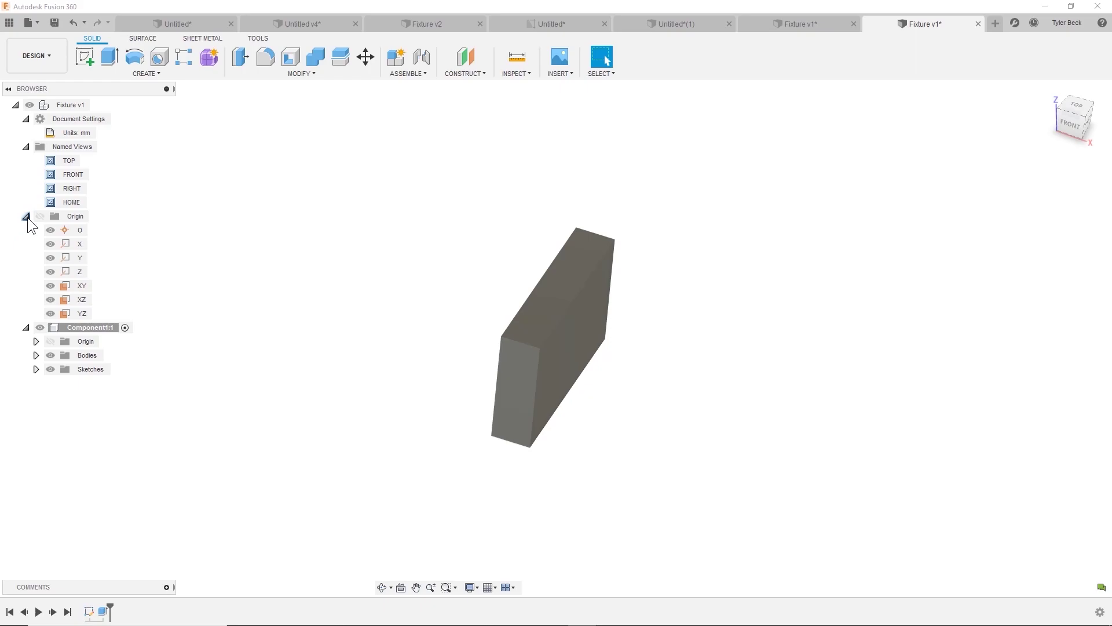
left_click(36, 369)
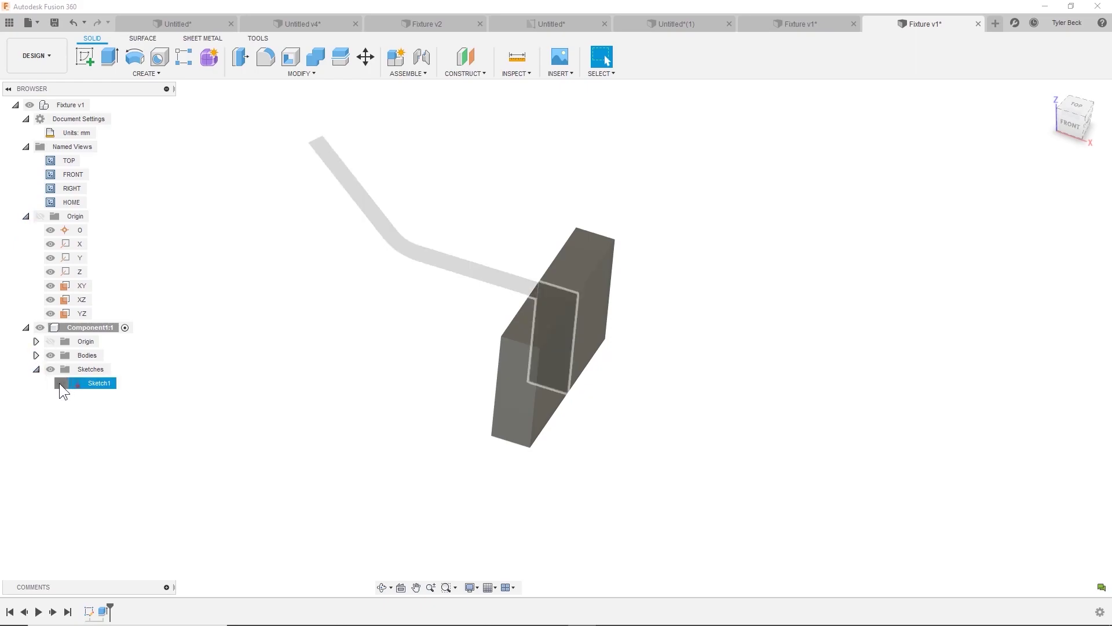
left_click(60, 383)
- Extrude the bent arm profile symmetrically with whole-length measurement, joining it to the block, and hide the sketch
left_click(464, 264)
key("e")
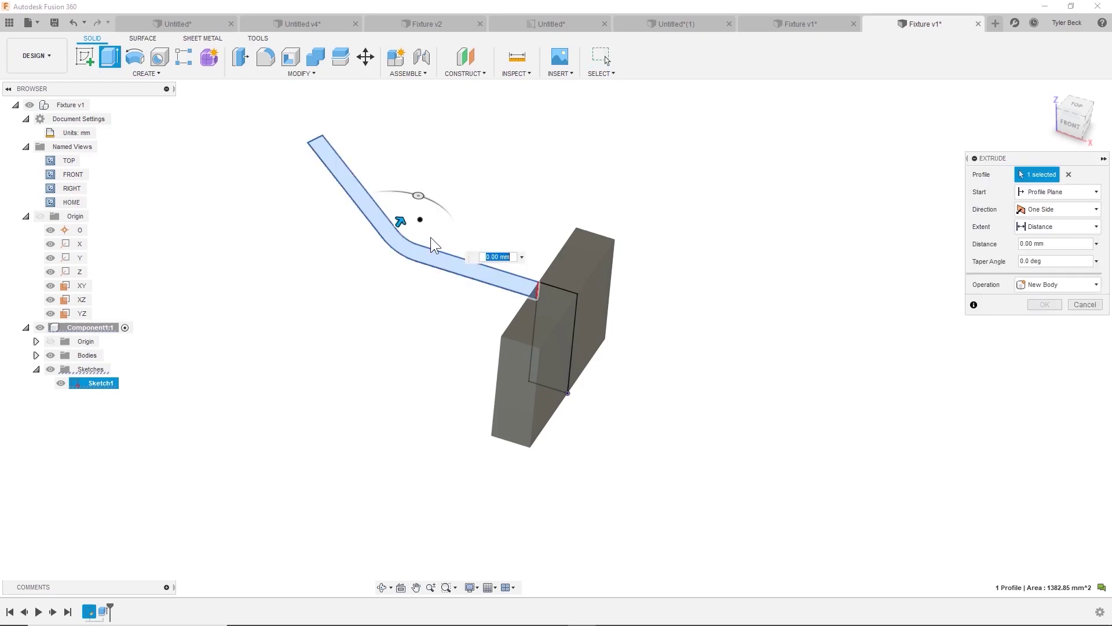
type("40")
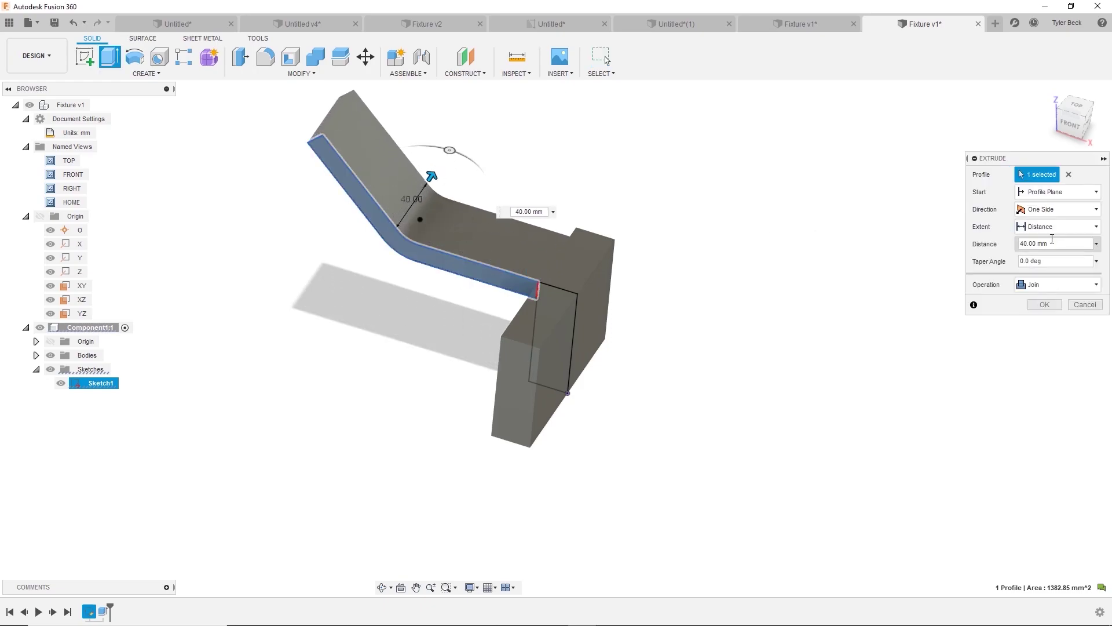
left_click(1060, 209)
left_click(1043, 251)
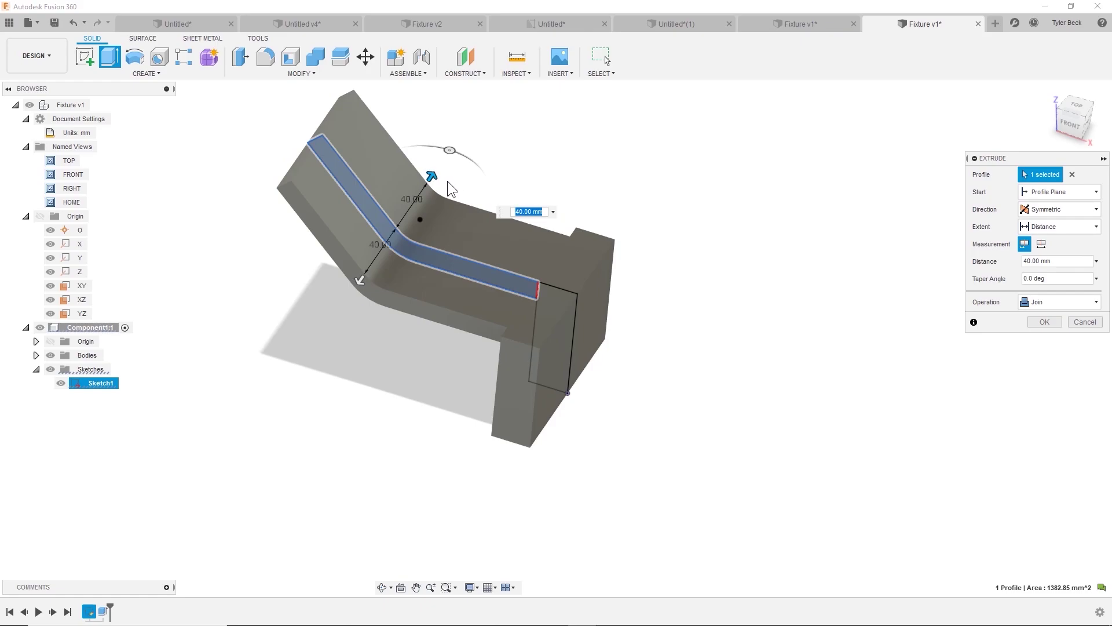
left_click_drag(432, 177, 459, 208)
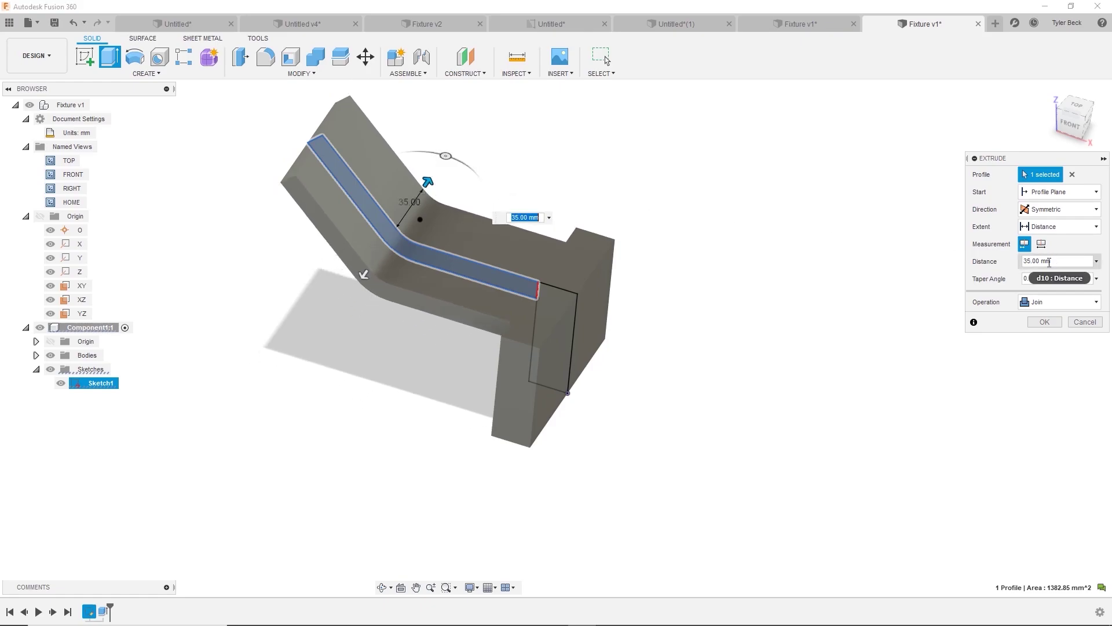
left_click(1041, 244)
key("Tab")
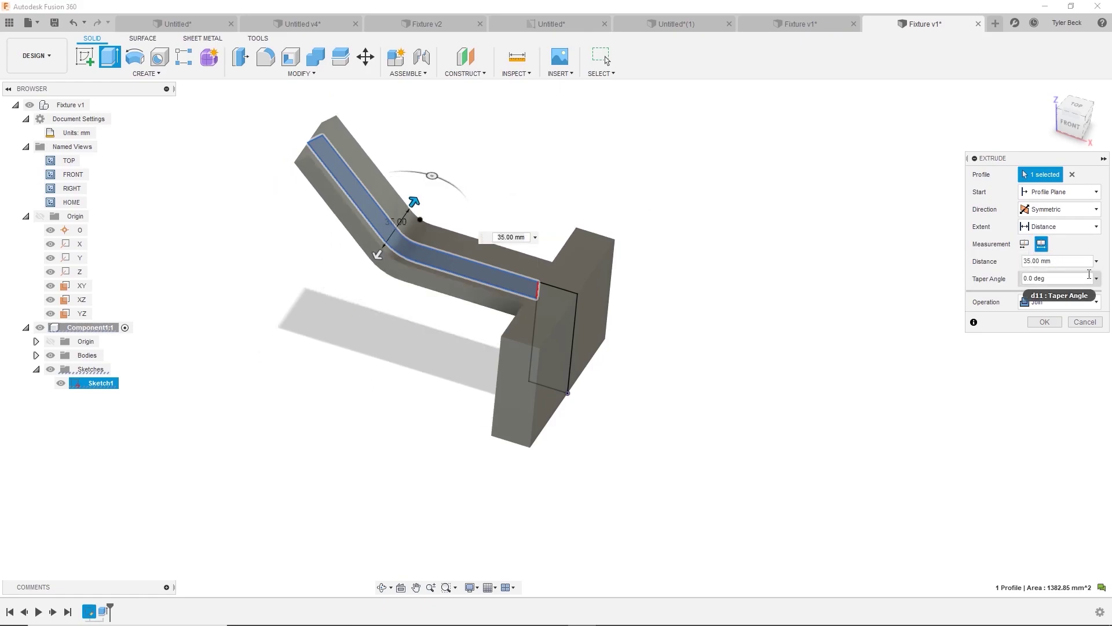
key("shift+Tab")
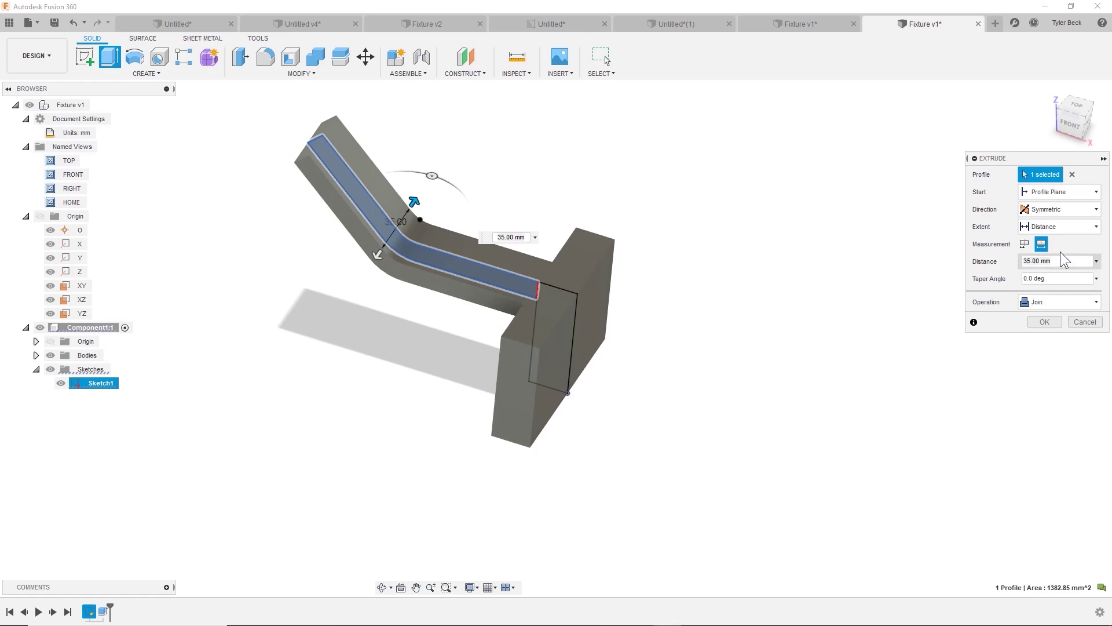
key("Tab")
key("shift+Tab")
key("Return")
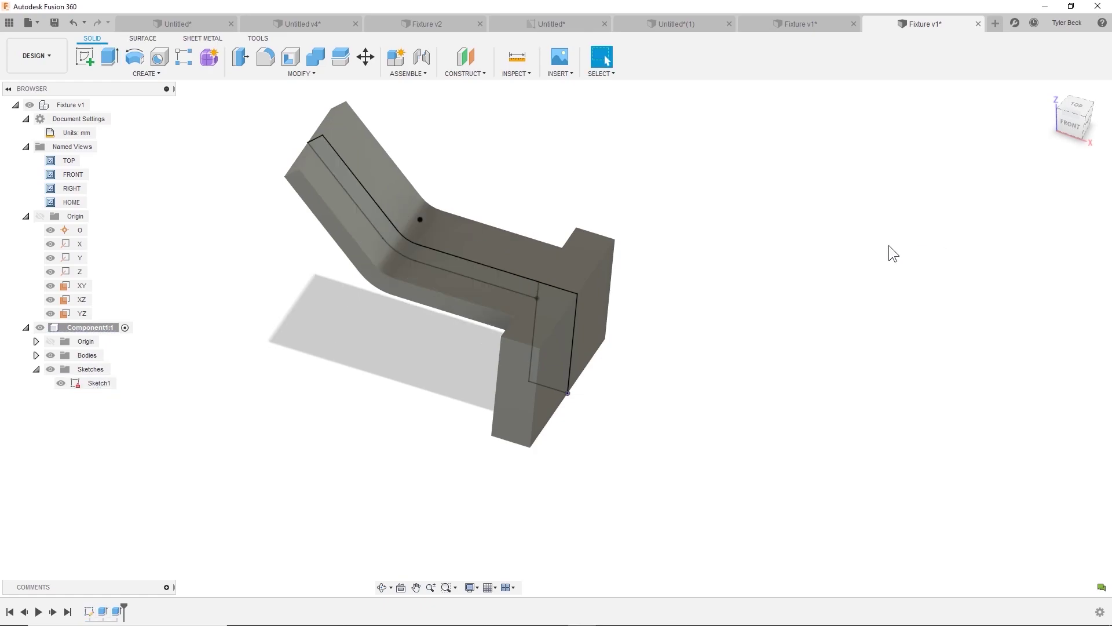
mouse_move(536, 366)
middle_mouse_down("shift")
mouse_move(539, 324)
mouse_move(536, 380)
middle_mouse_up("shift")
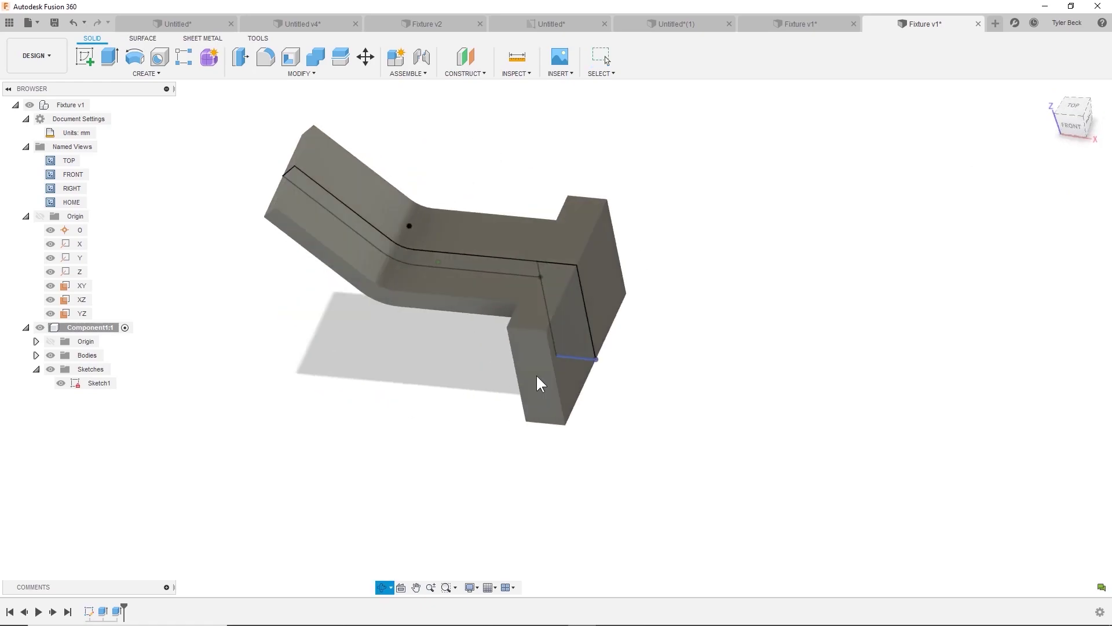
left_click(61, 383)
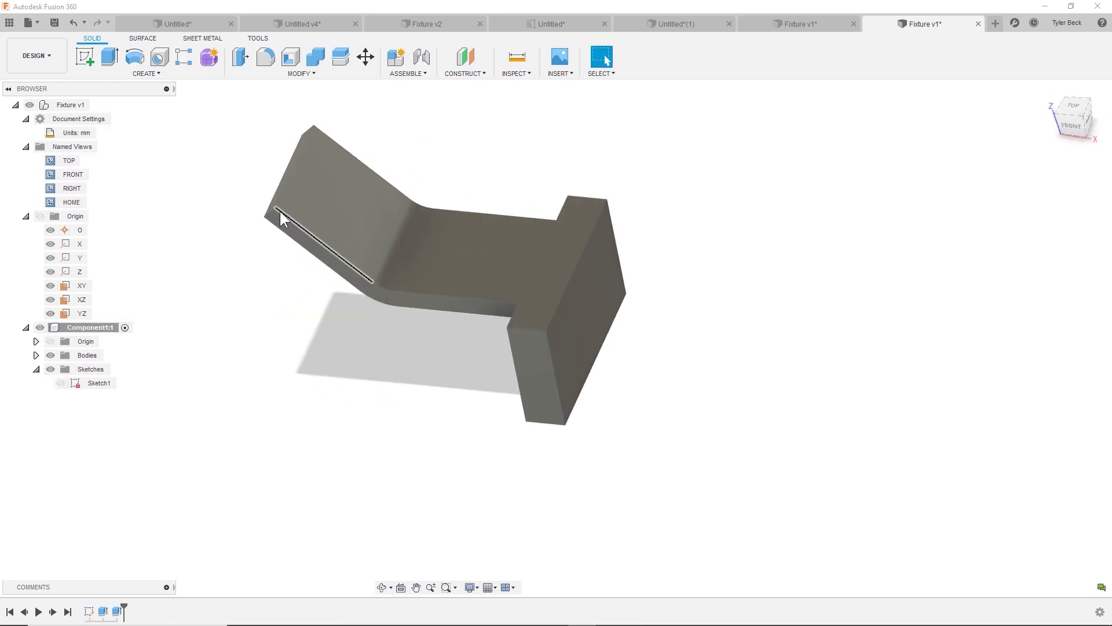
middle_click_drag(274, 256, 398, 331, "shift")
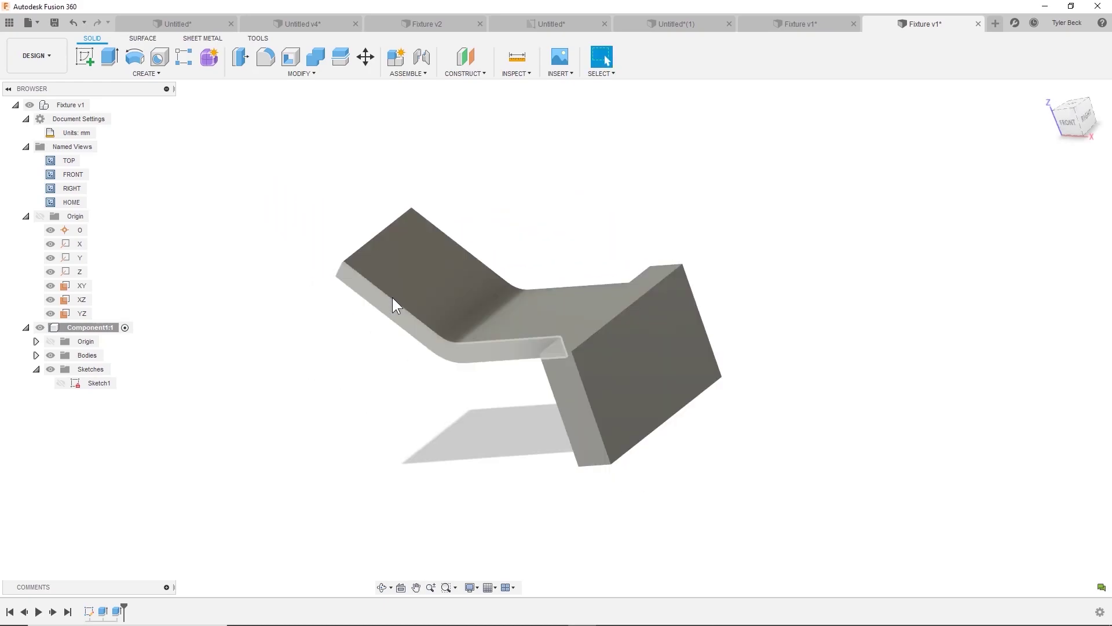
middle_click_drag(379, 303, 421, 195, "shift")
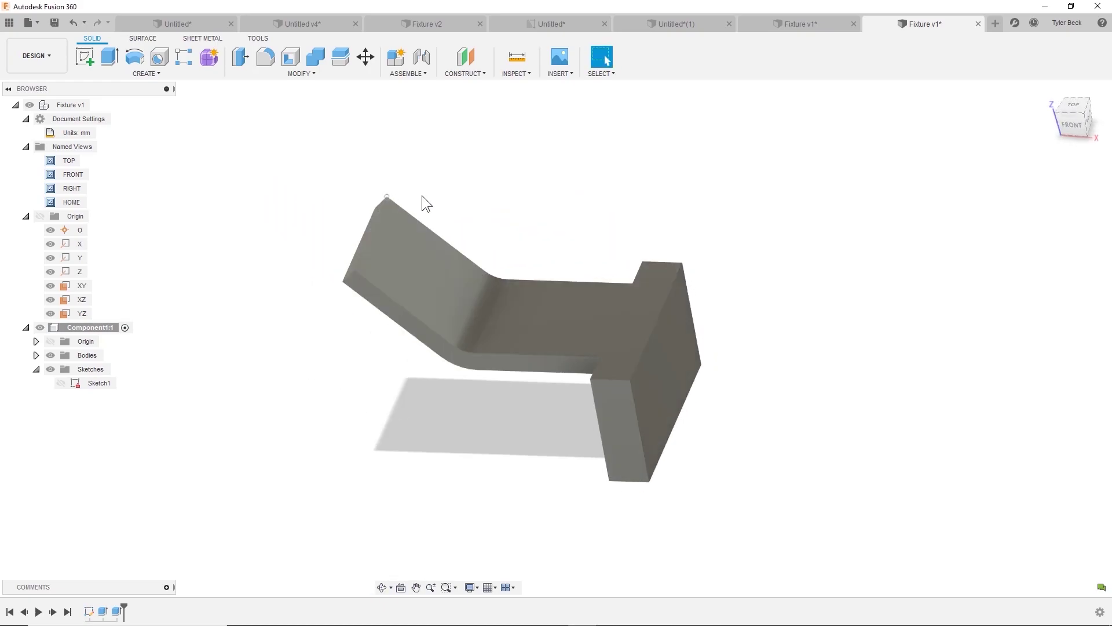
left_click(375, 298)
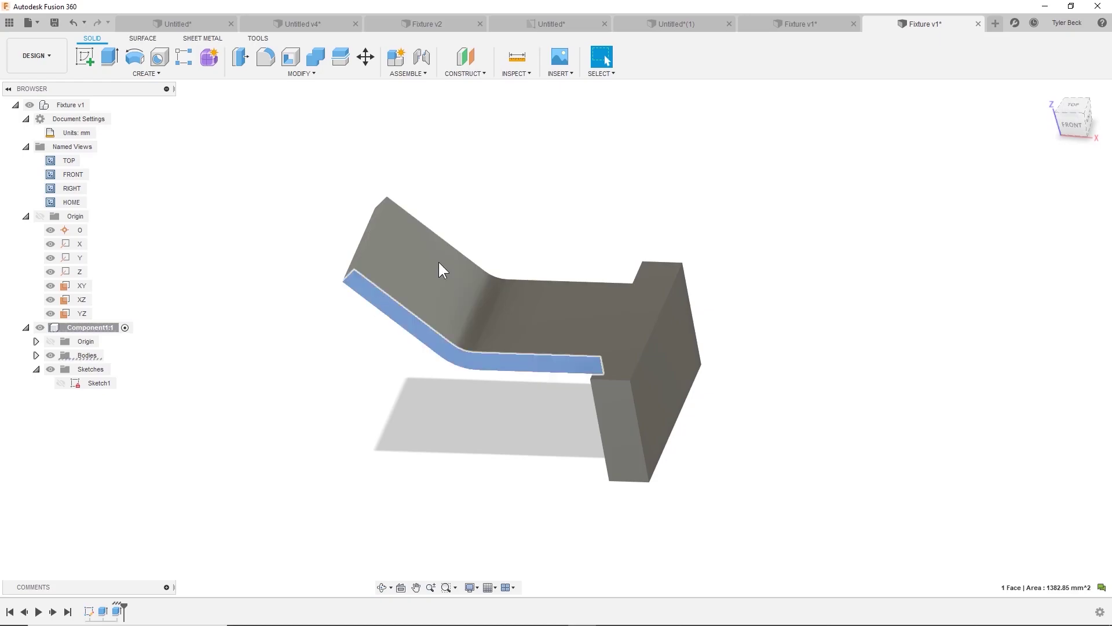
middle_click_drag(526, 234, 440, 248, "shift")
left_click(436, 244, "ctrl")
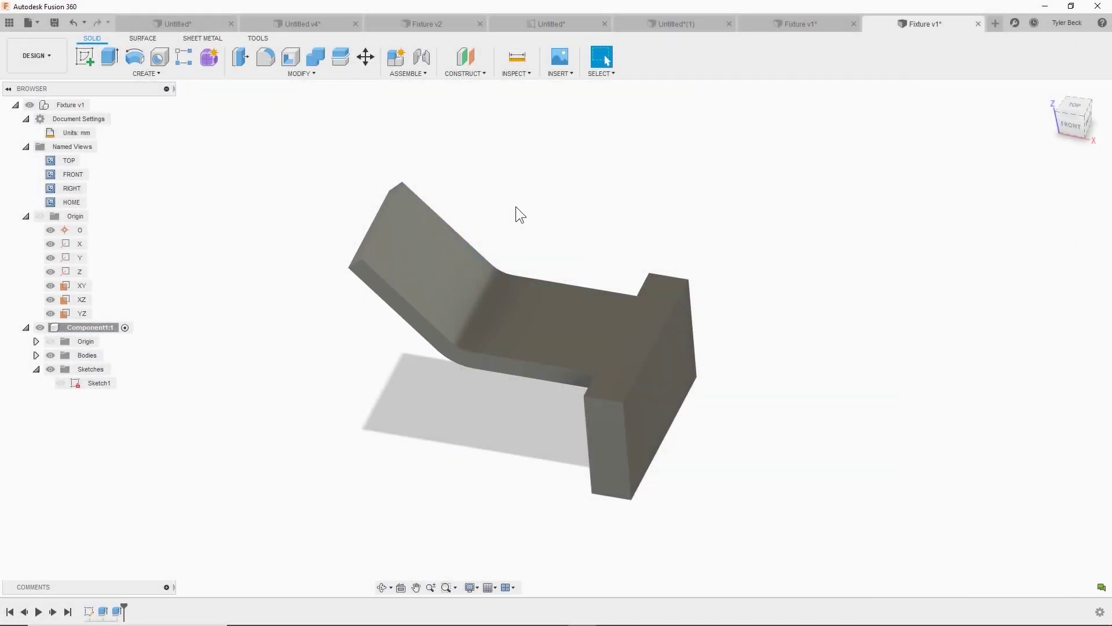
- Fillet the two corner edges at the free end of the bent arm with a 30 mm radius
key("f")
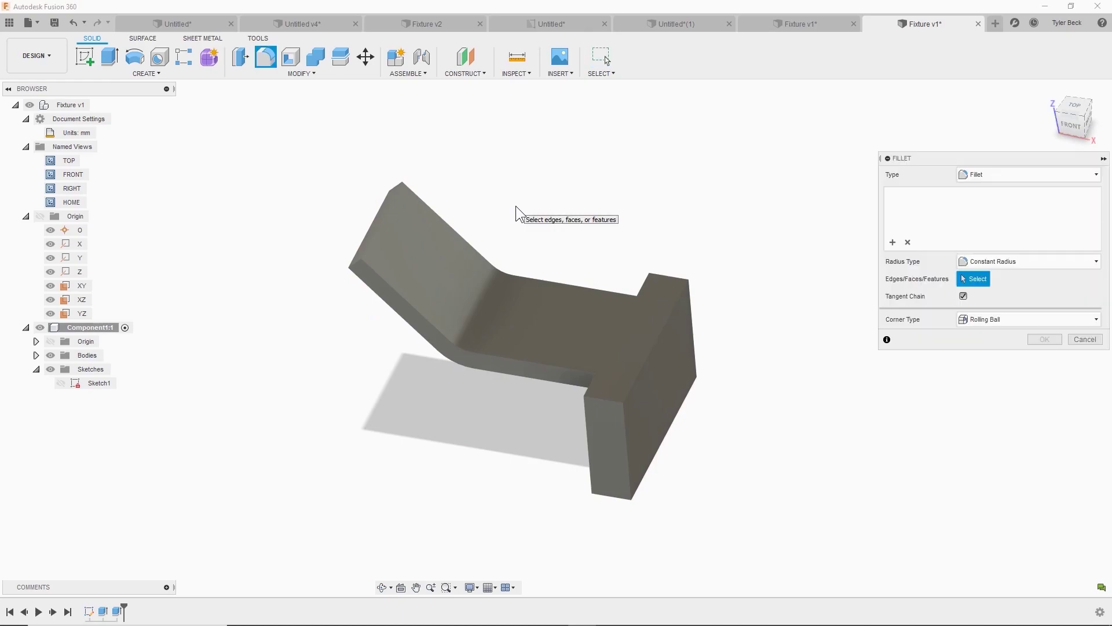
left_click(357, 261)
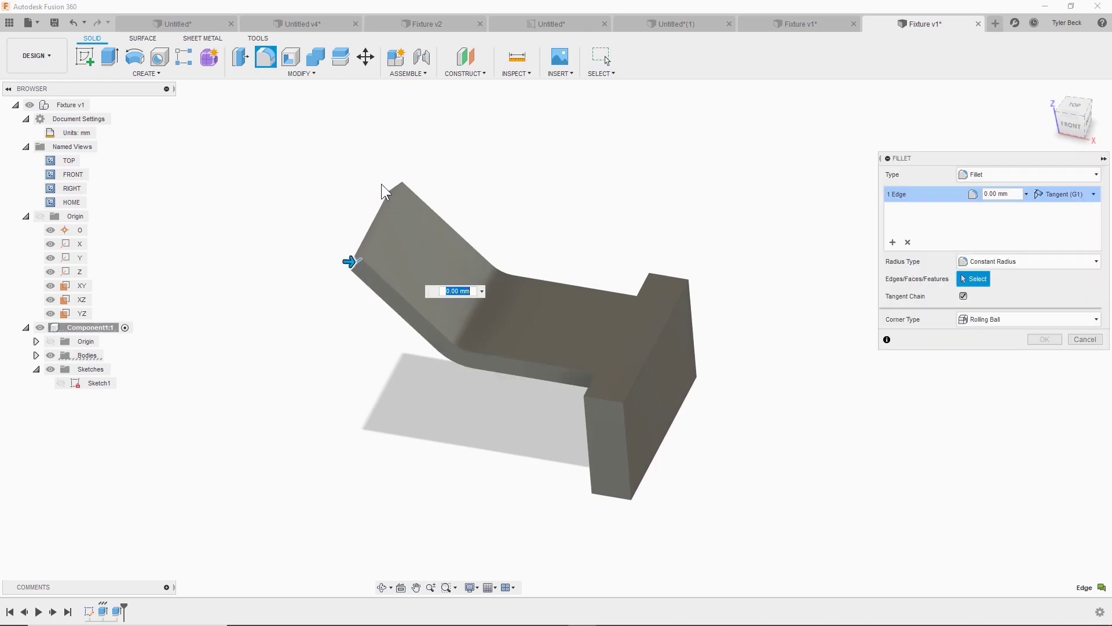
left_click(399, 184)
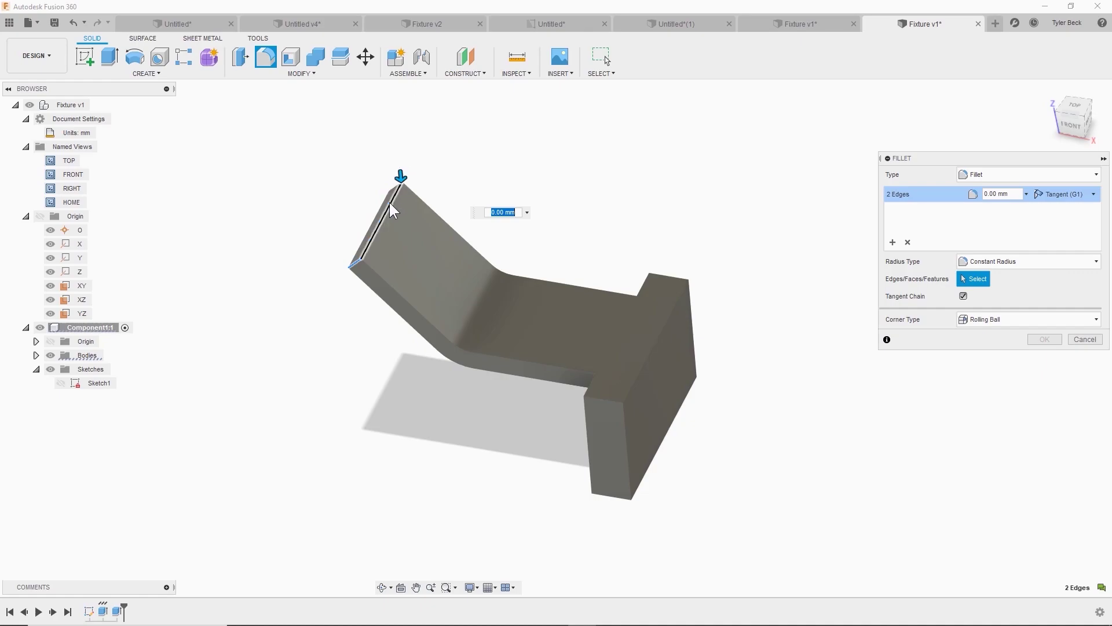
left_click_drag(393, 184, 398, 190)
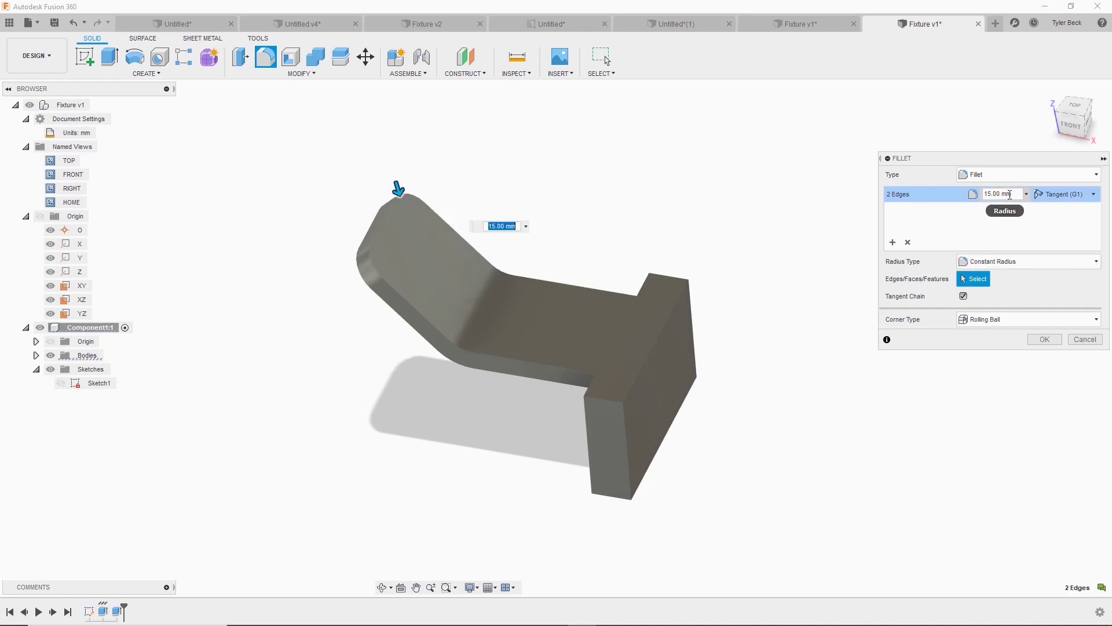
left_click(999, 193)
type("30")
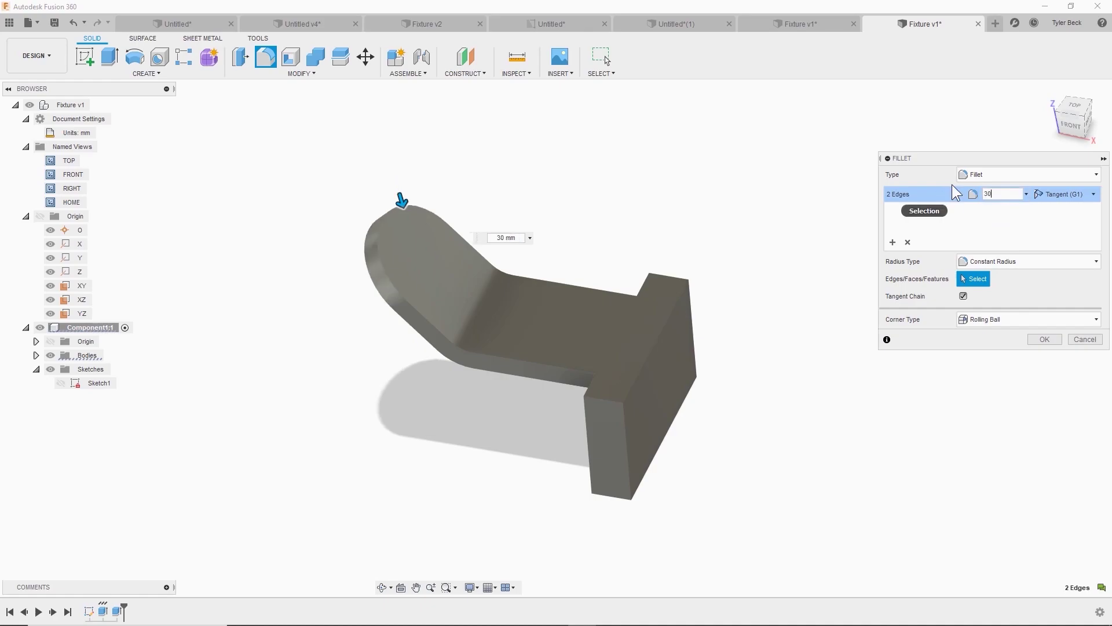
left_click(1045, 339)
- Sketch a circle about 27 mm in diameter on the arm's upper sloped face, centred on the rounded end
middle_click_drag(712, 304, 673, 282, "shift")
left_click(392, 244)
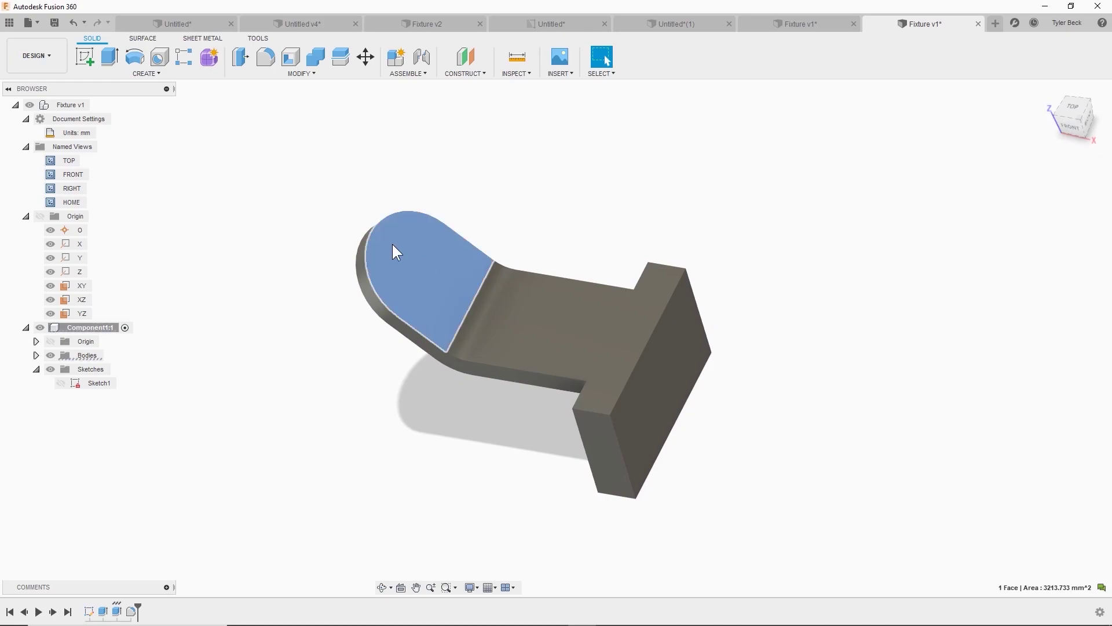
left_click(94, 53)
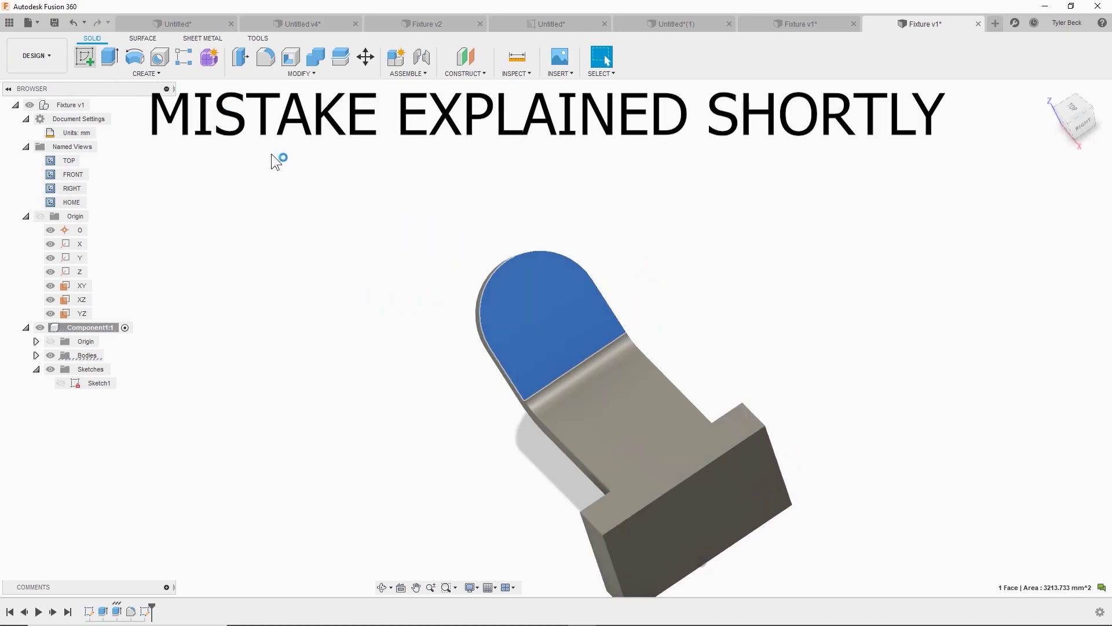
left_click(134, 56)
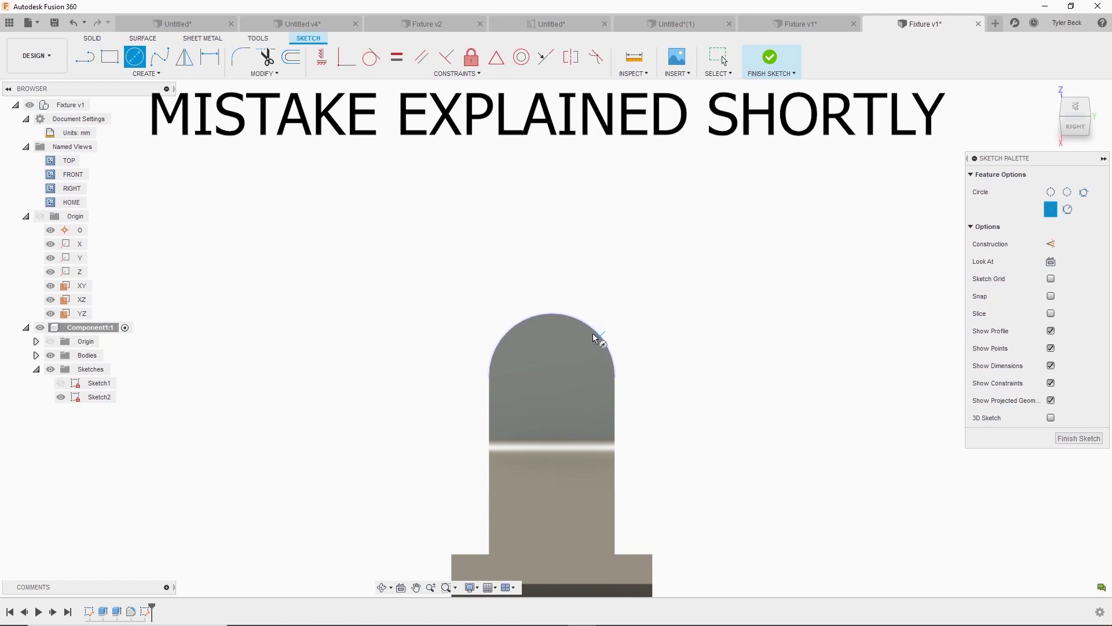
left_click(552, 376)
key("Escape")
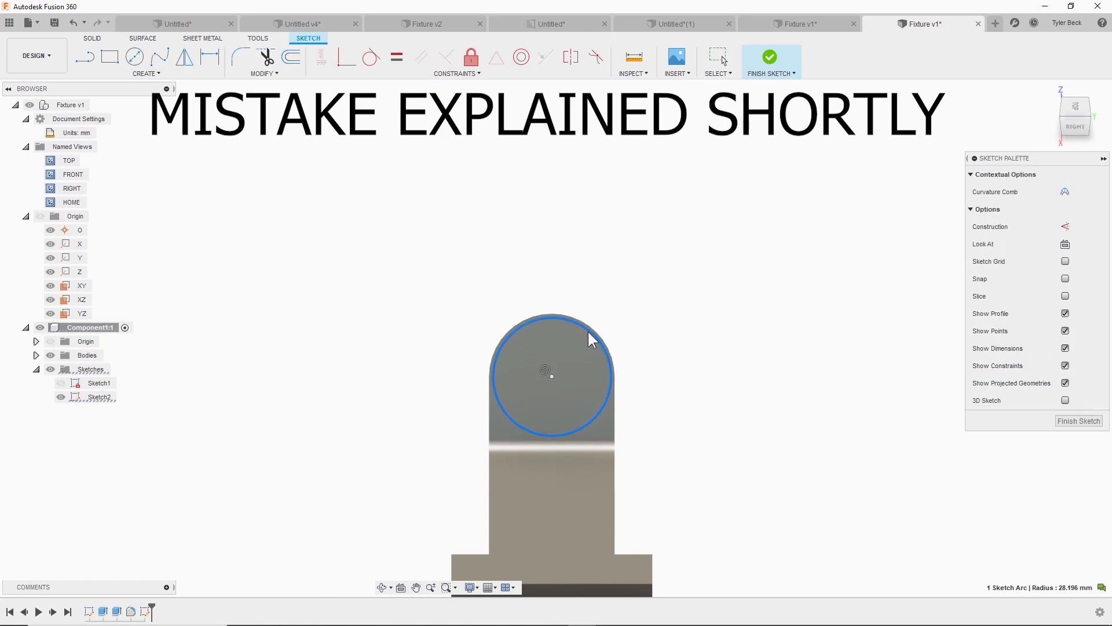
left_click(566, 355)
key("Escape")
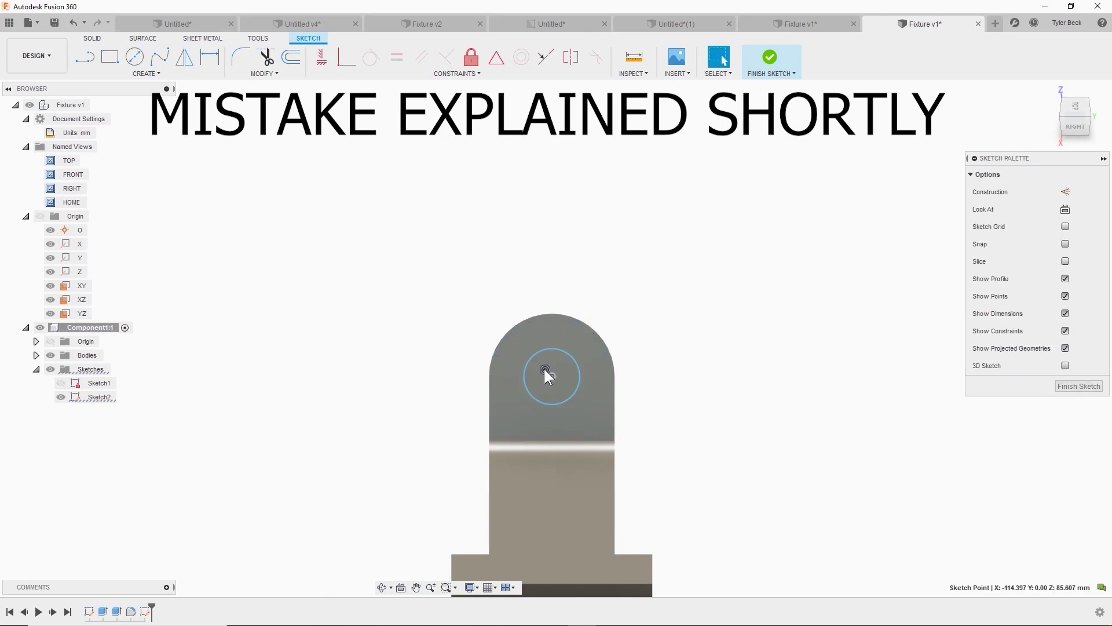
- Dimension the circle's diameter and set it to 45 mm
key("d")
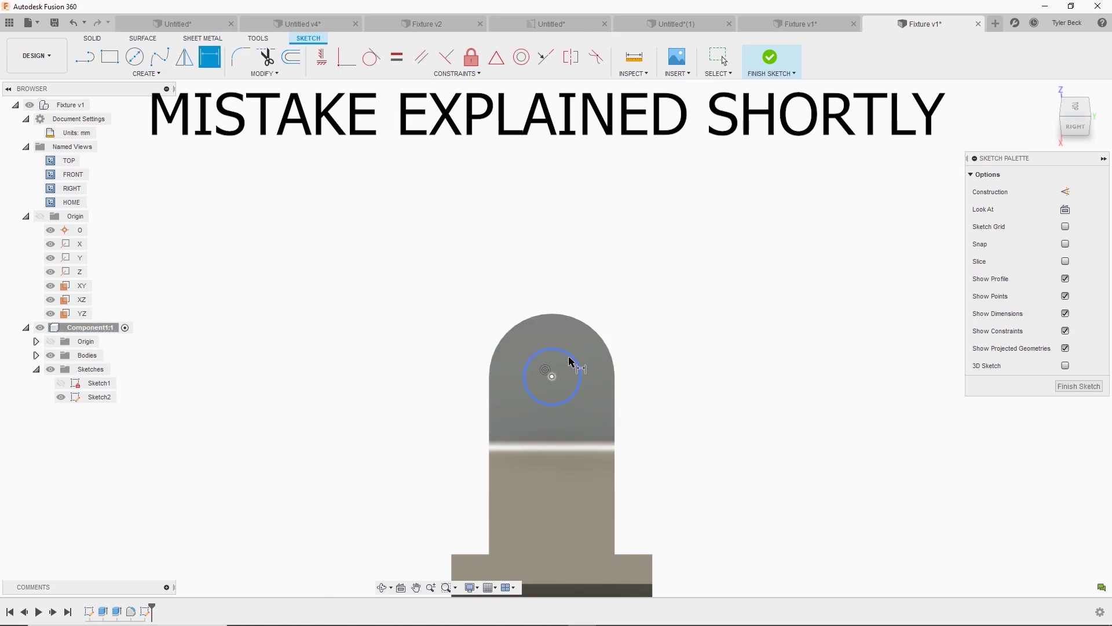
left_click(572, 358)
left_click(635, 303)
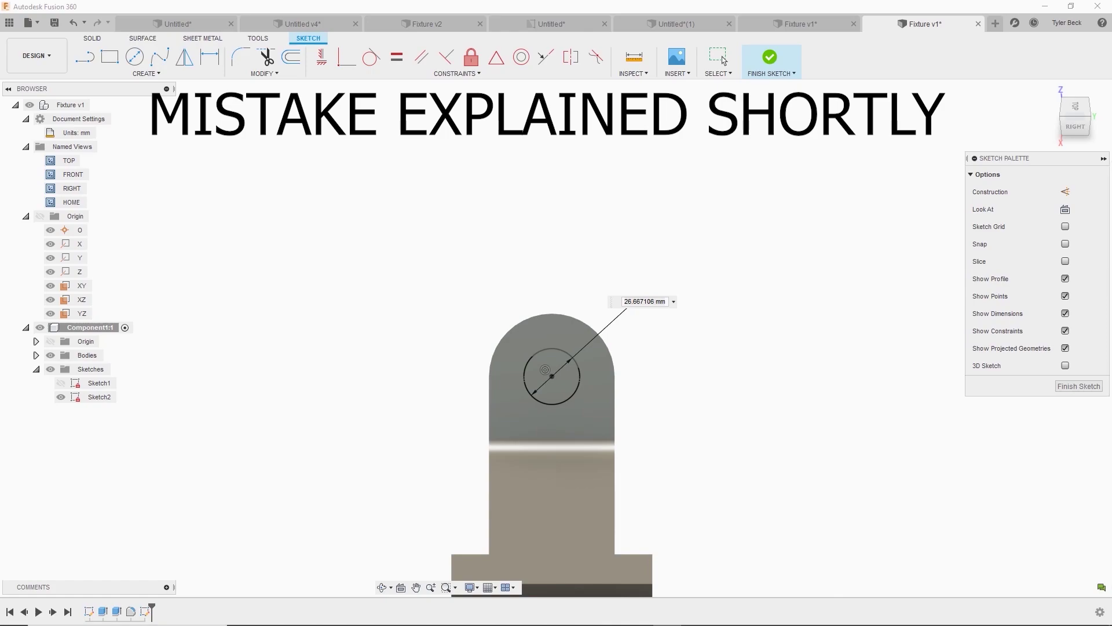
left_click(645, 301)
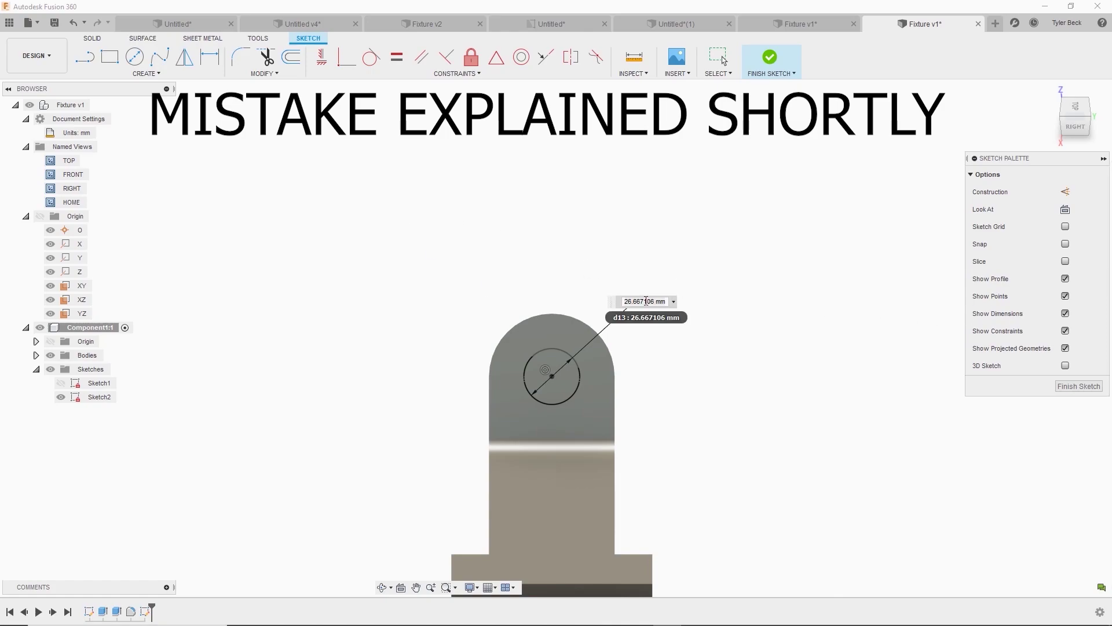
type("45")
key("Return")
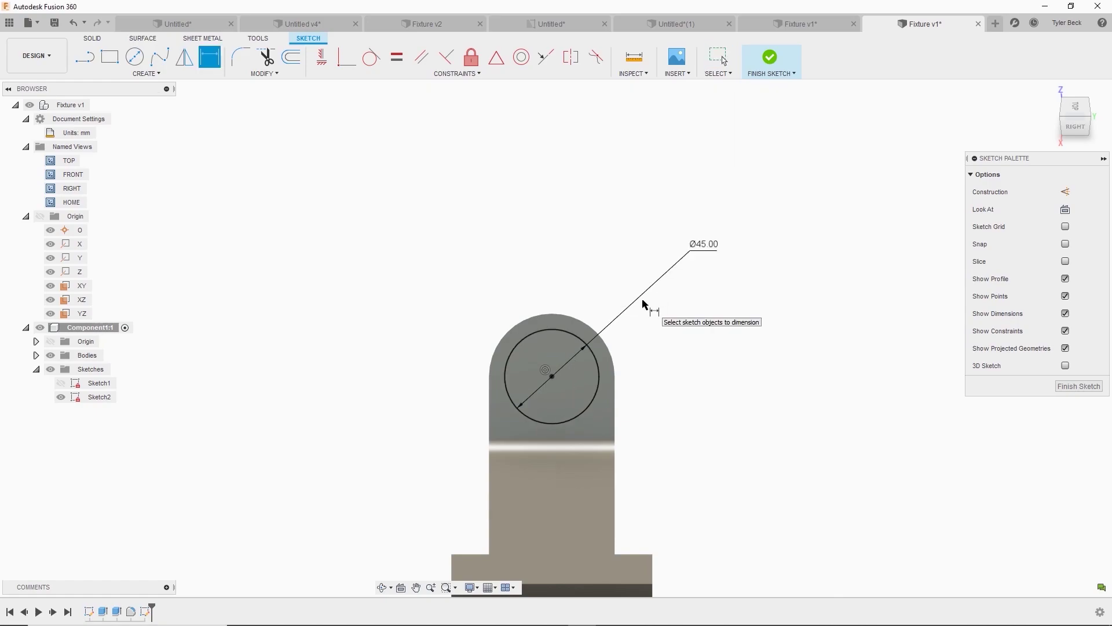
- Extrude the circle 30 mm outward from the arm's upper sloped face, joining it to the body
key("e")
left_click(451, 279)
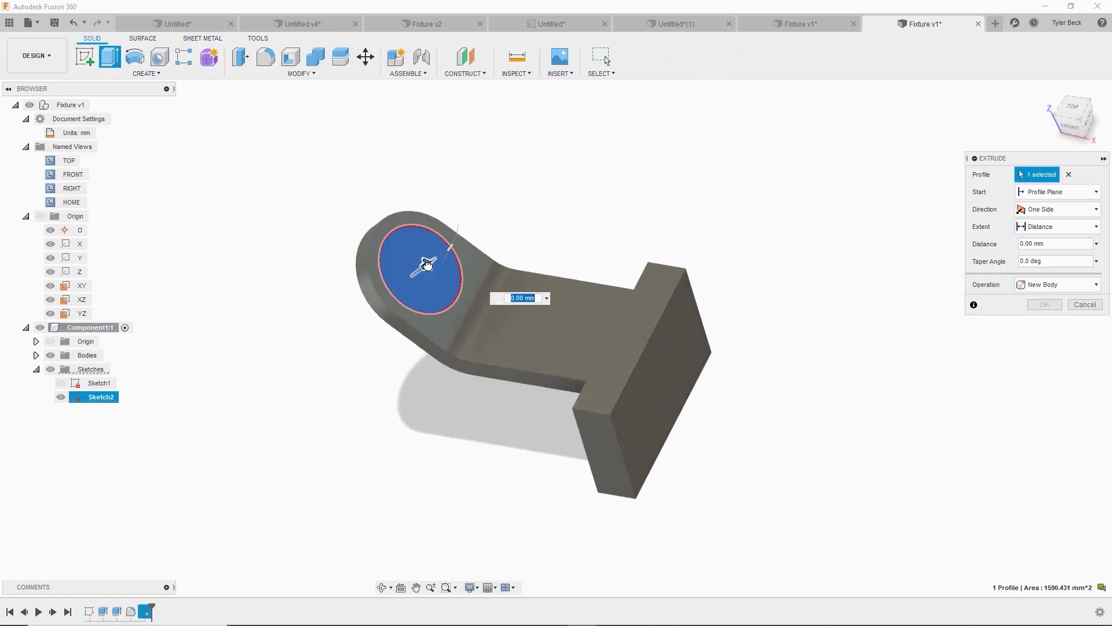
left_click_drag(451, 267, 482, 222)
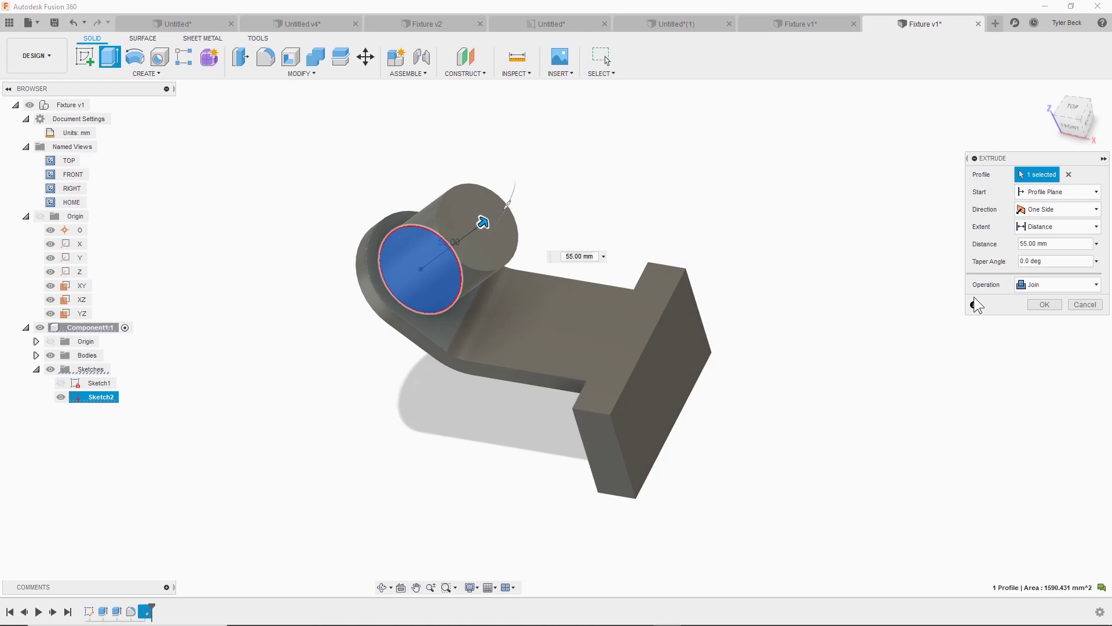
left_click(1044, 304)
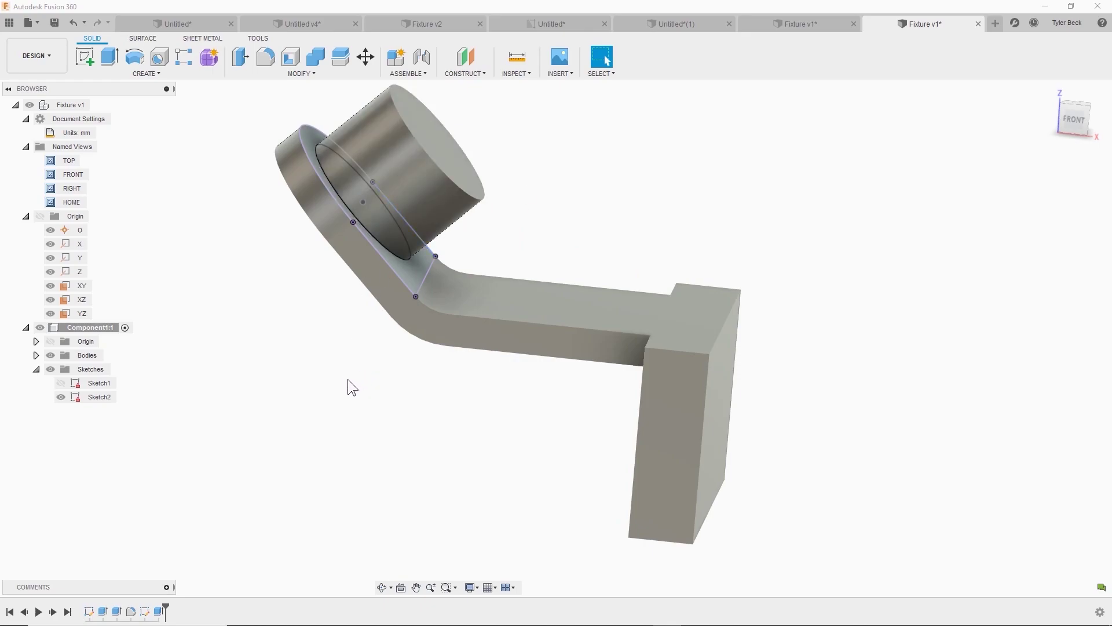
- Edit the cylinder's extrusion to start from the arm's sloped underside face with a distance of -30 mm
right_click(159, 611)
left_click(190, 492)
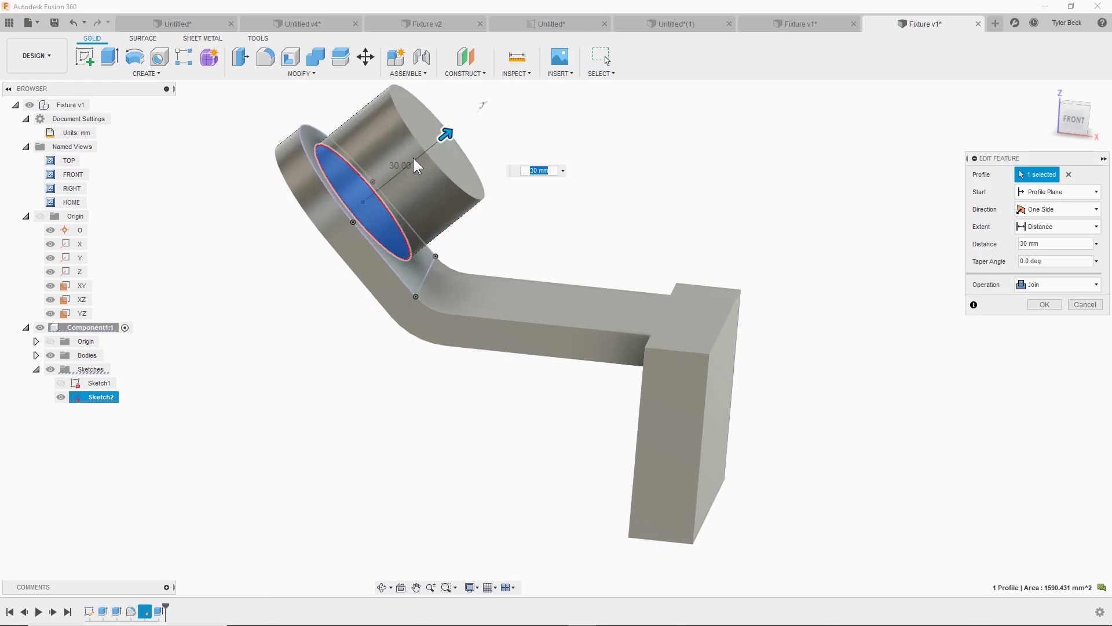
left_click_drag(445, 134, 220, 316)
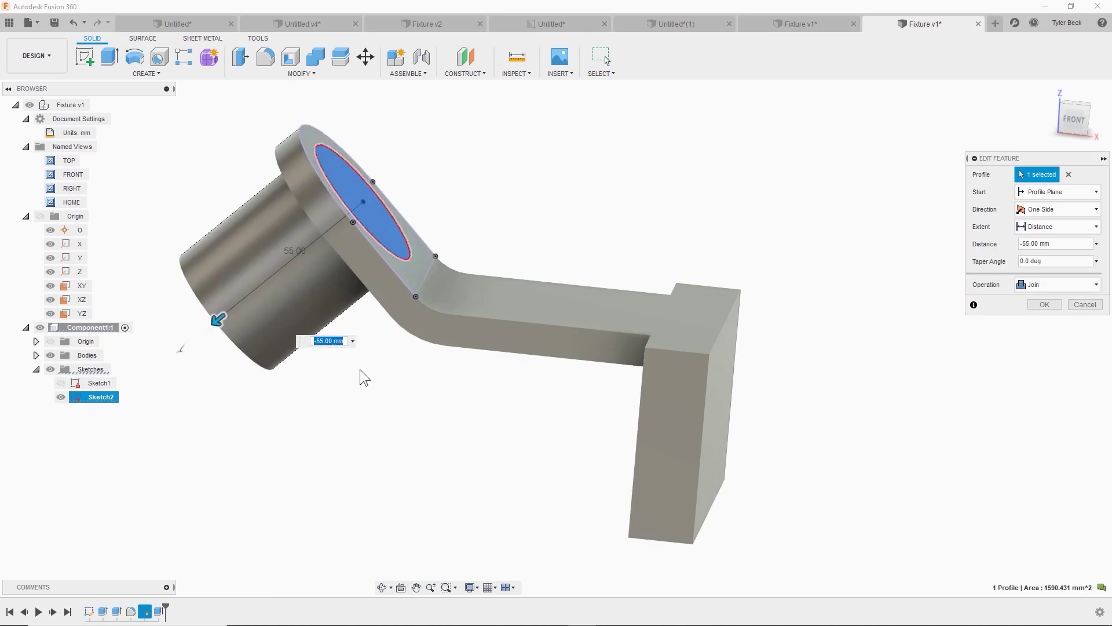
middle_click_drag(359, 371, 384, 271, "shift")
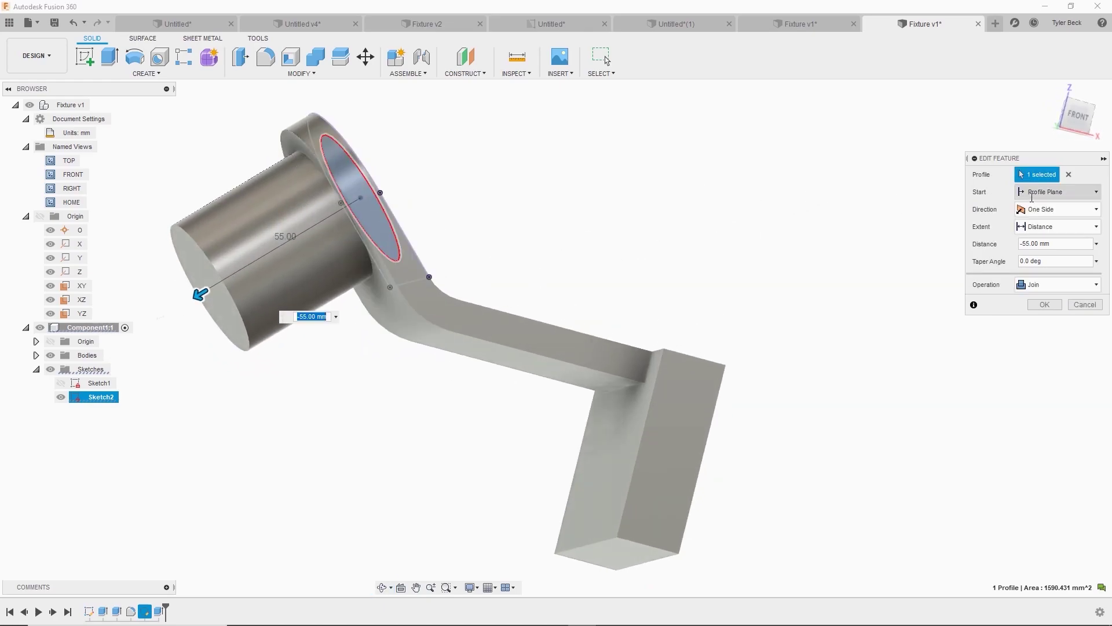
left_click(1031, 196)
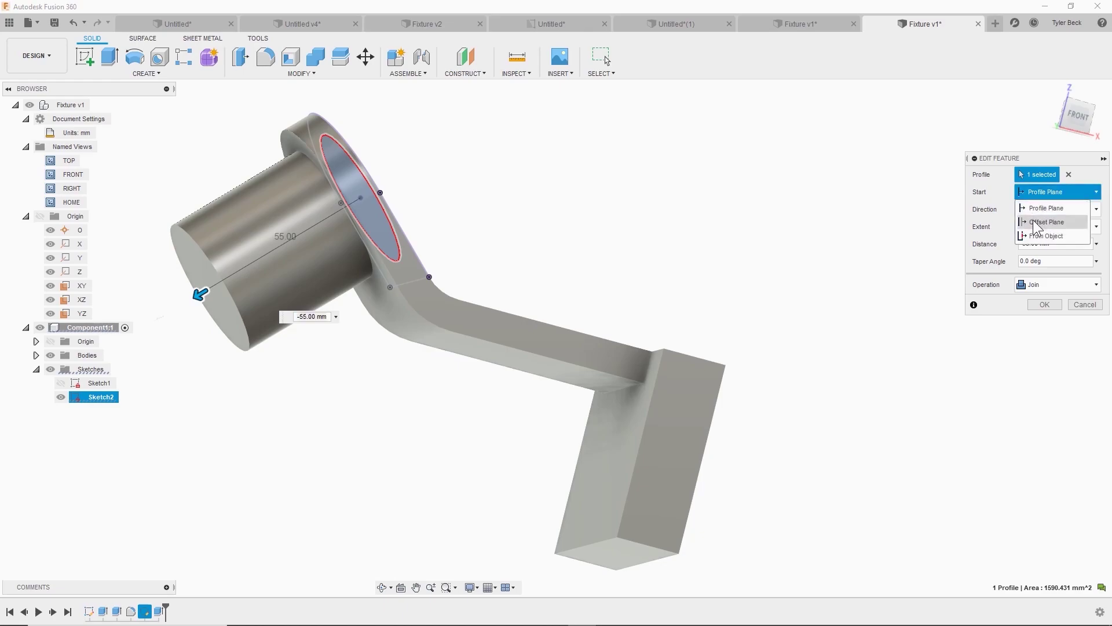
left_click(1045, 236)
type("-30")
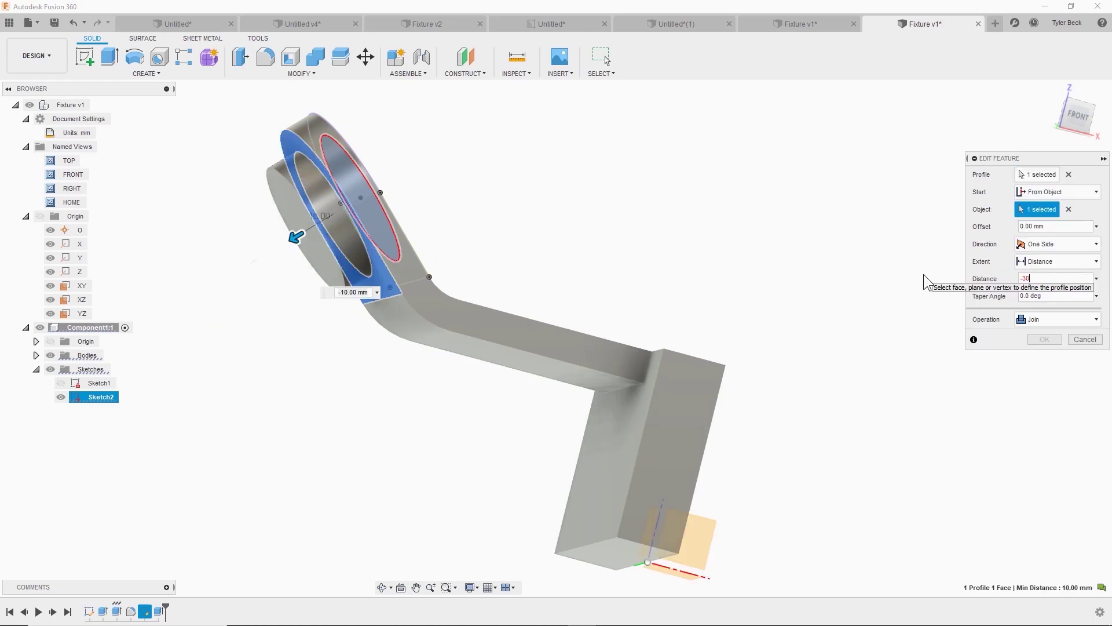
key("Return")
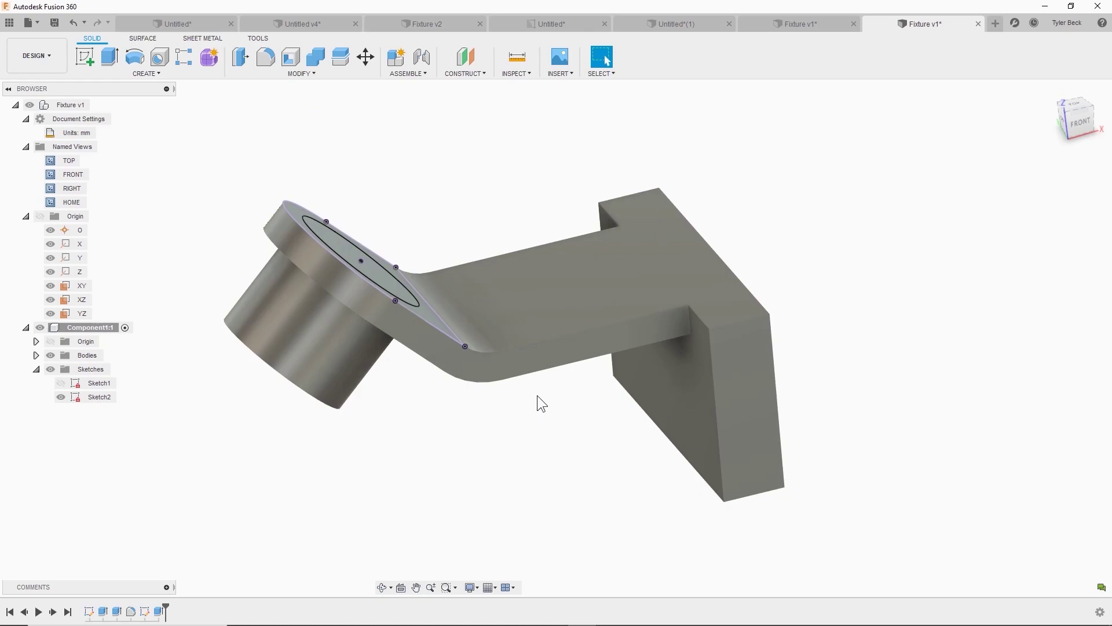
- Show the origin planes and start a new sketch on the XZ plane
middle_click_drag(477, 462, 358, 219, "shift")
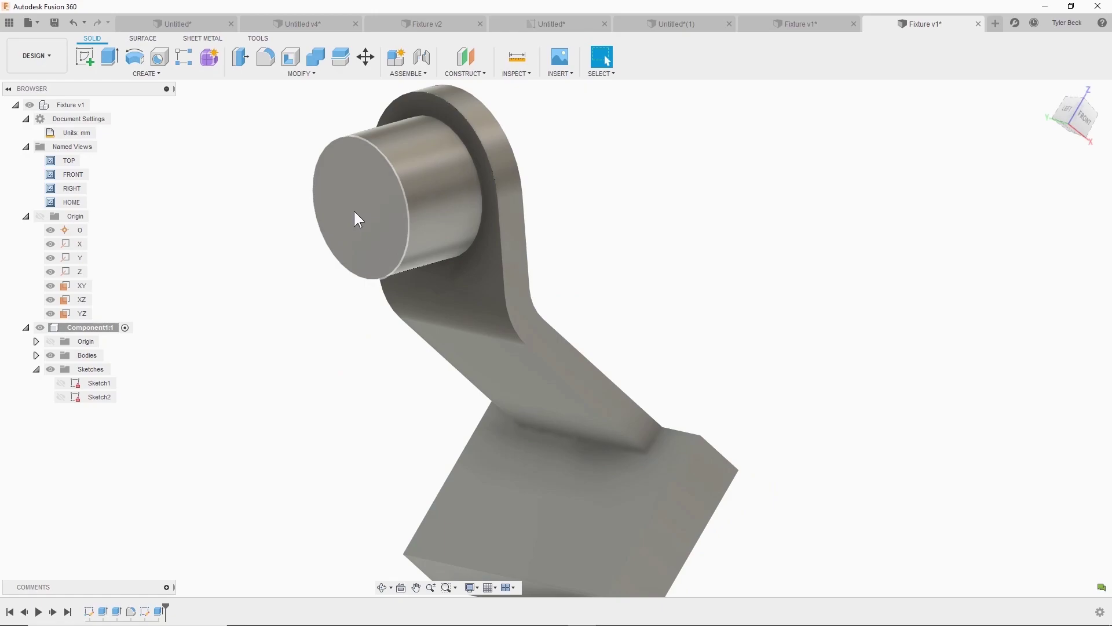
middle_click_drag(358, 219, 585, 393, "shift")
left_click(402, 380)
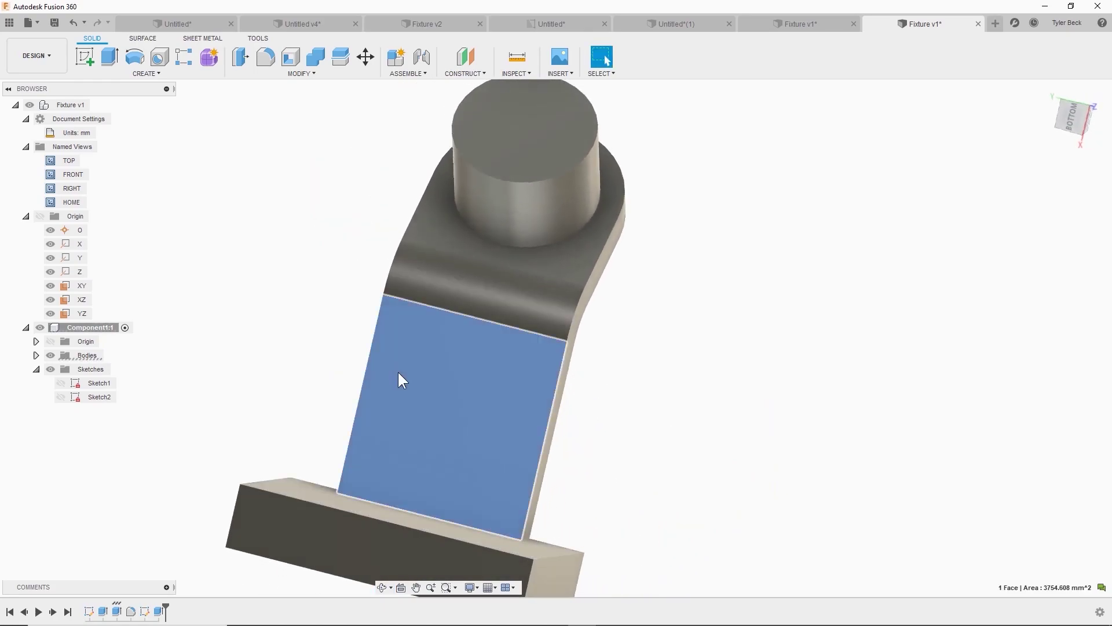
middle_click_drag(545, 475, 788, 470, "shift")
left_click(788, 471)
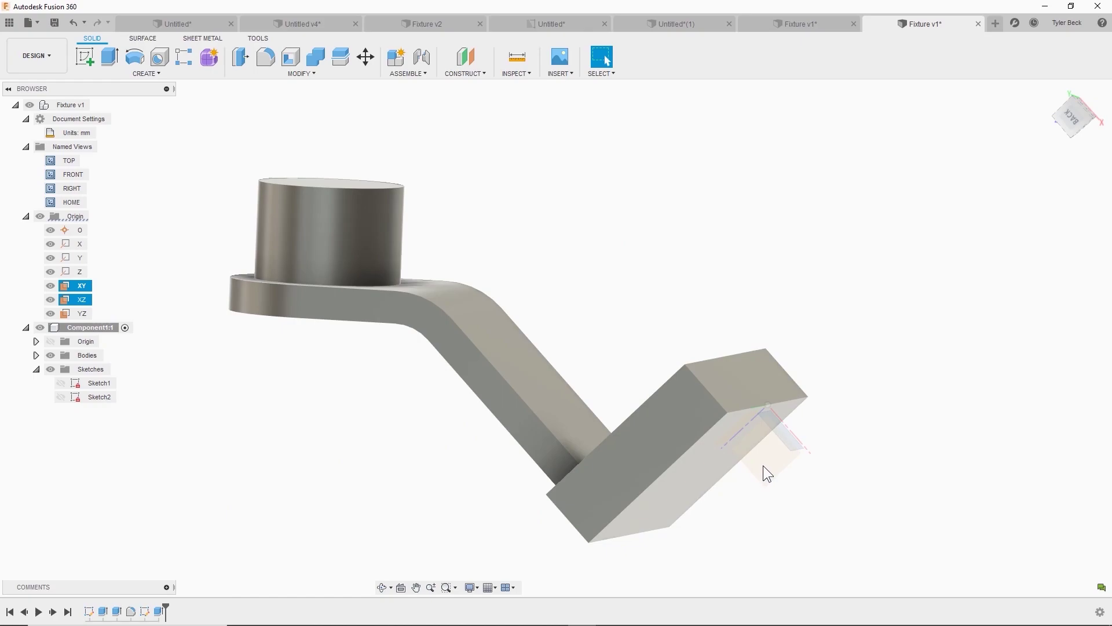
left_click(85, 56)
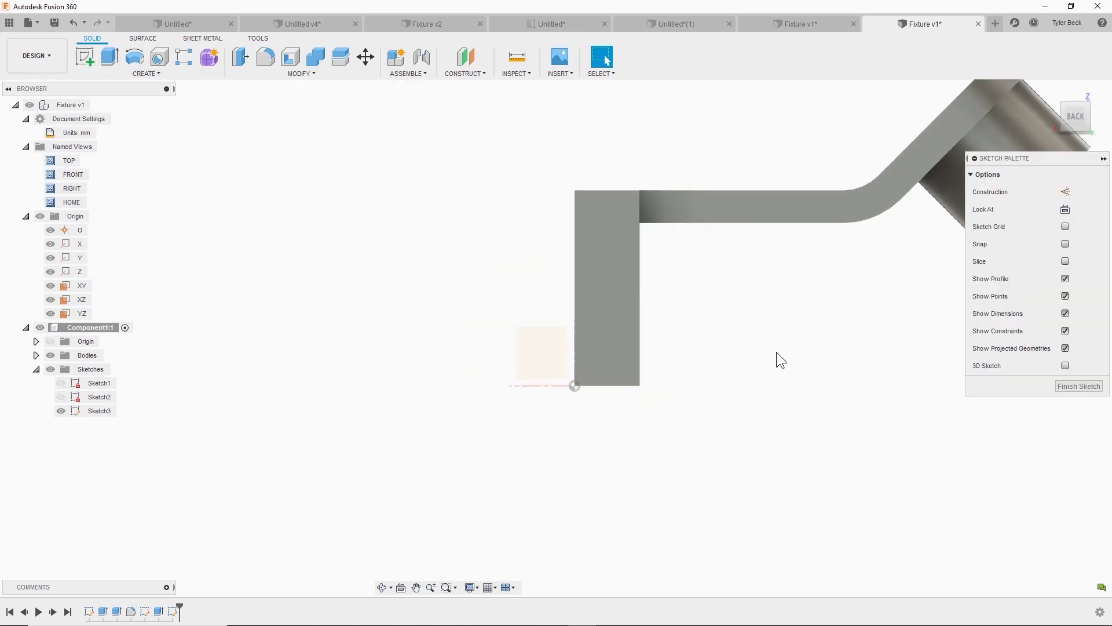
left_click(1054, 119)
left_click(1053, 119)
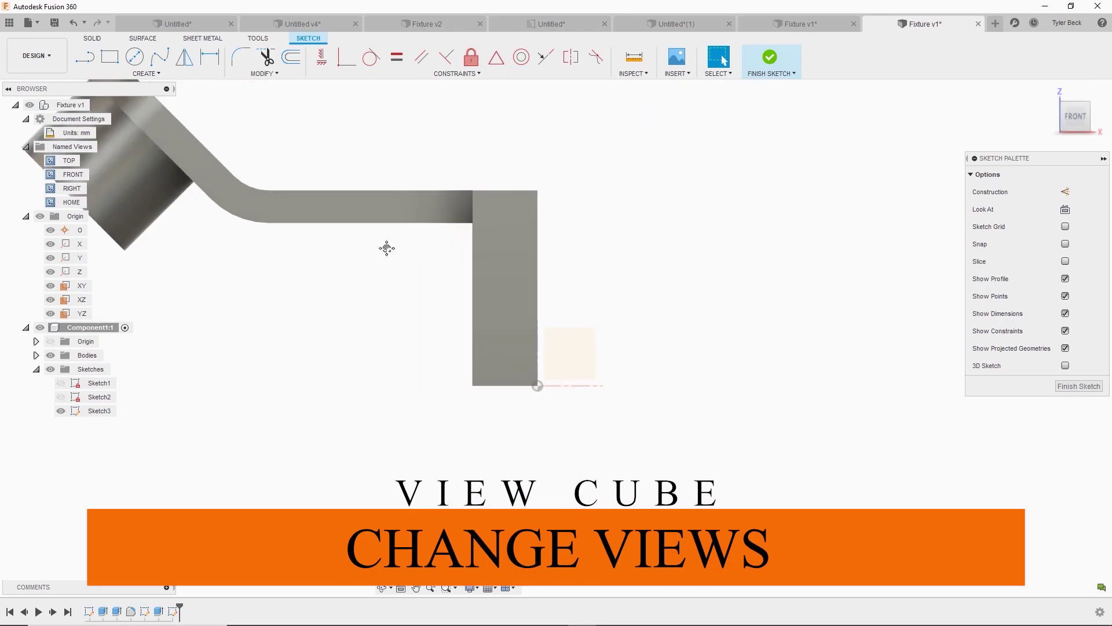
left_click(85, 56)
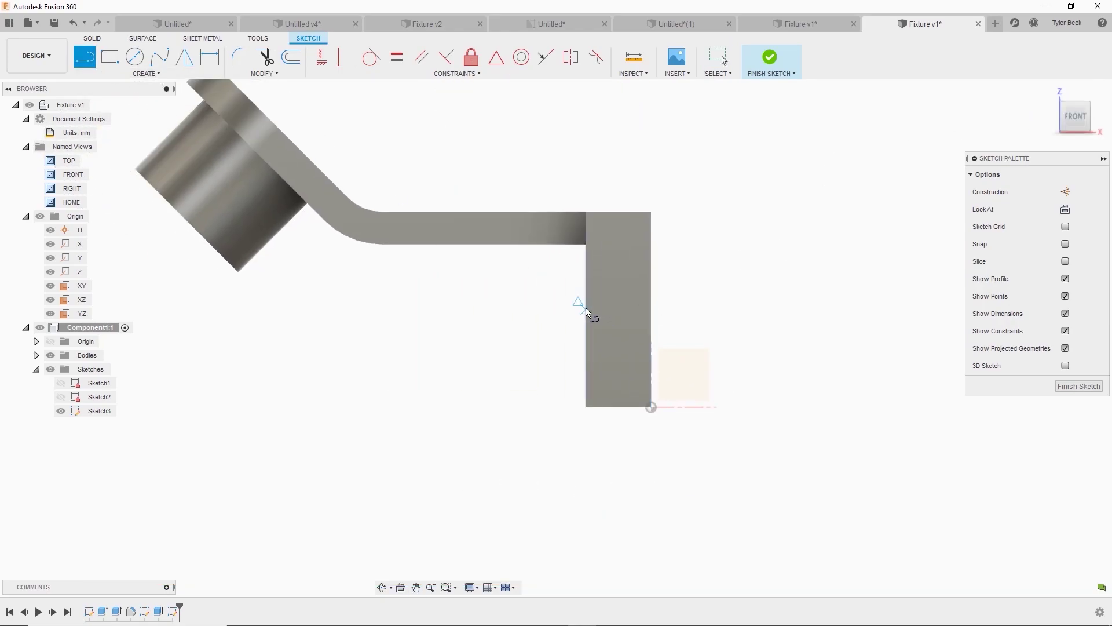
left_click(585, 309)
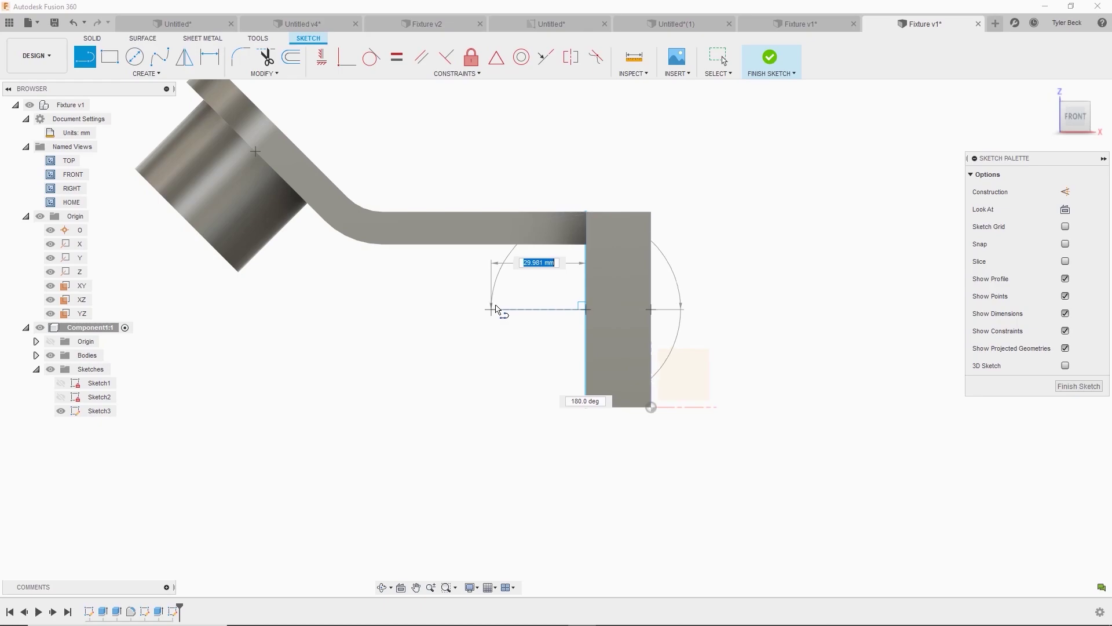
key("Escape")
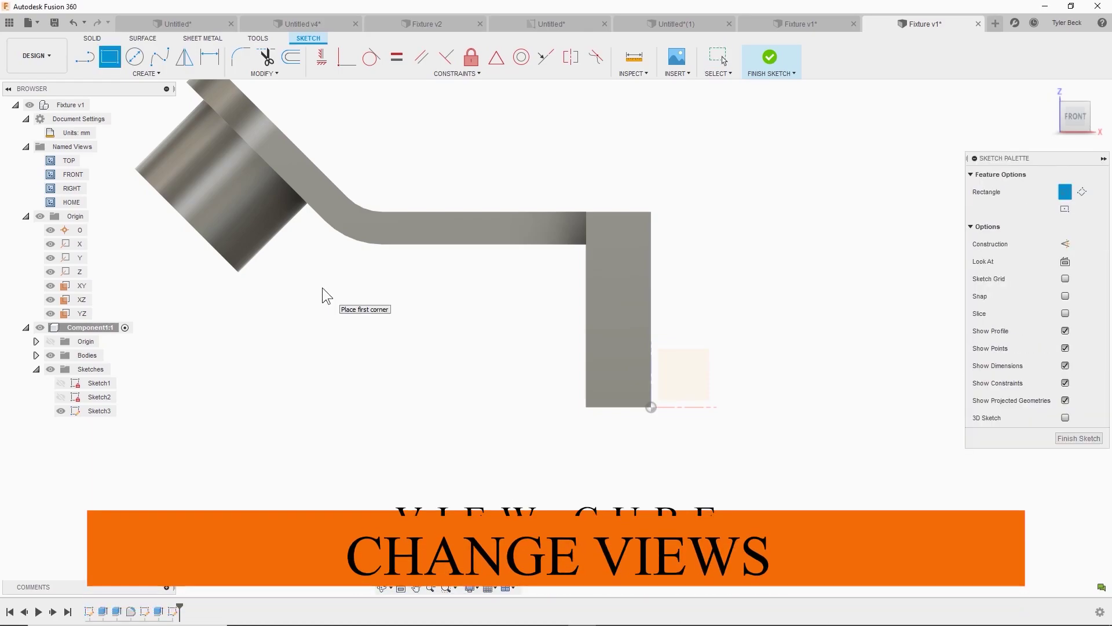
- Project the whole fixture body into the sketch with the body selection filter and projection link on
type("spro")
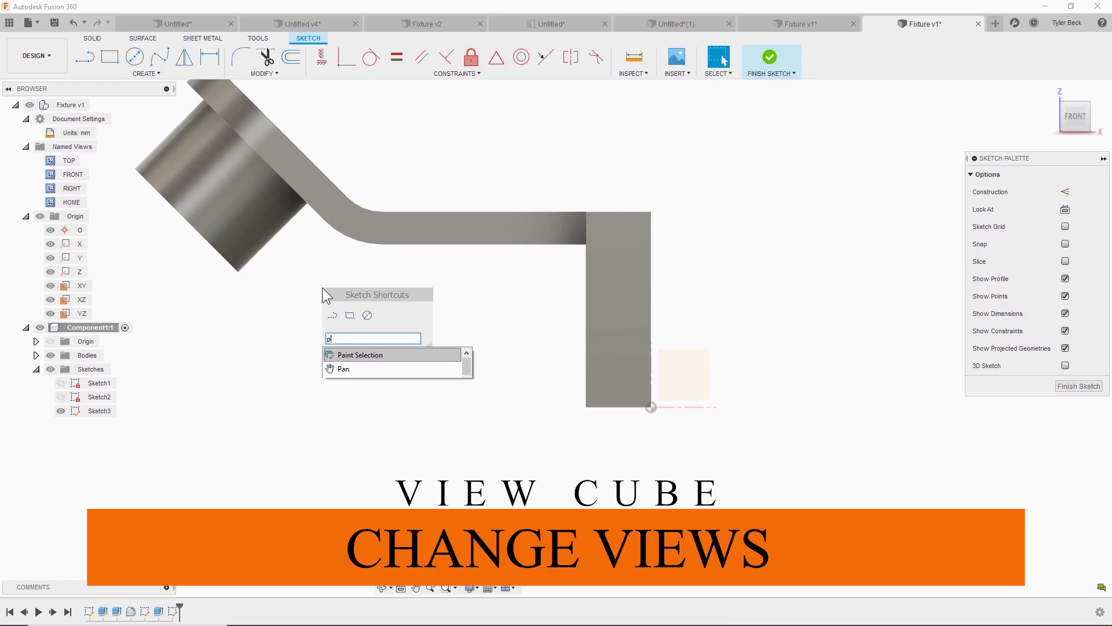
key("Escape")
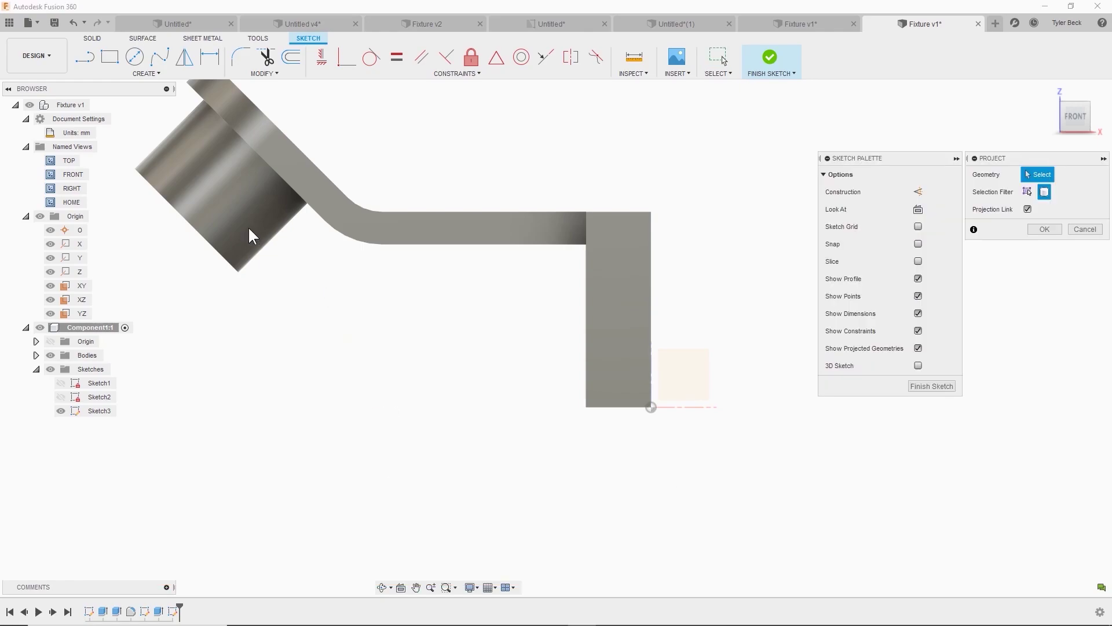
left_click(255, 230)
left_click(235, 220)
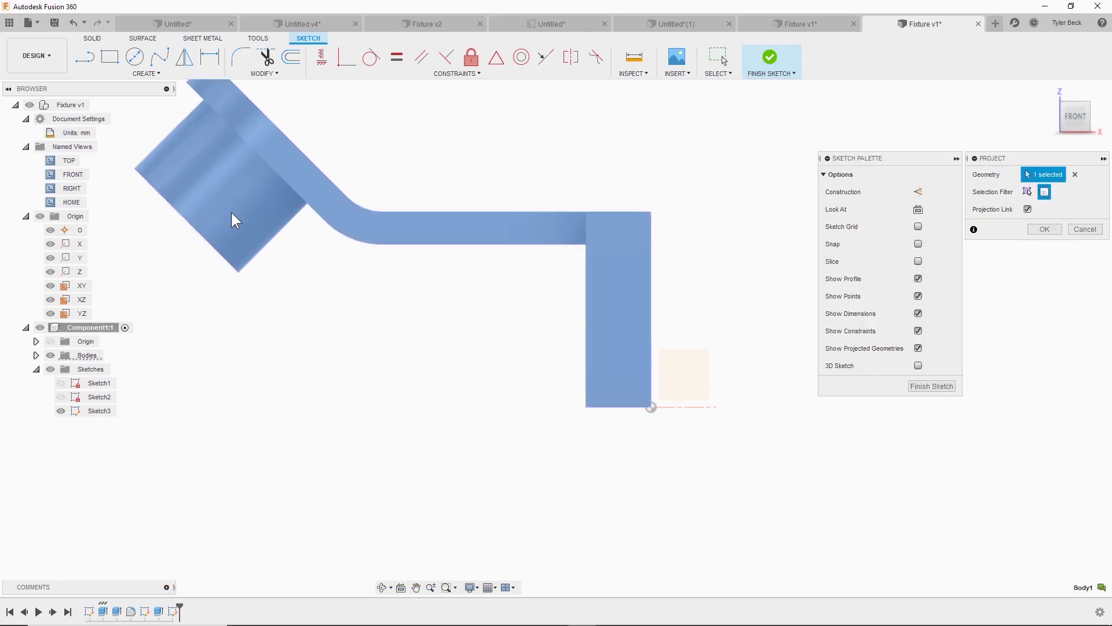
left_click(1044, 229)
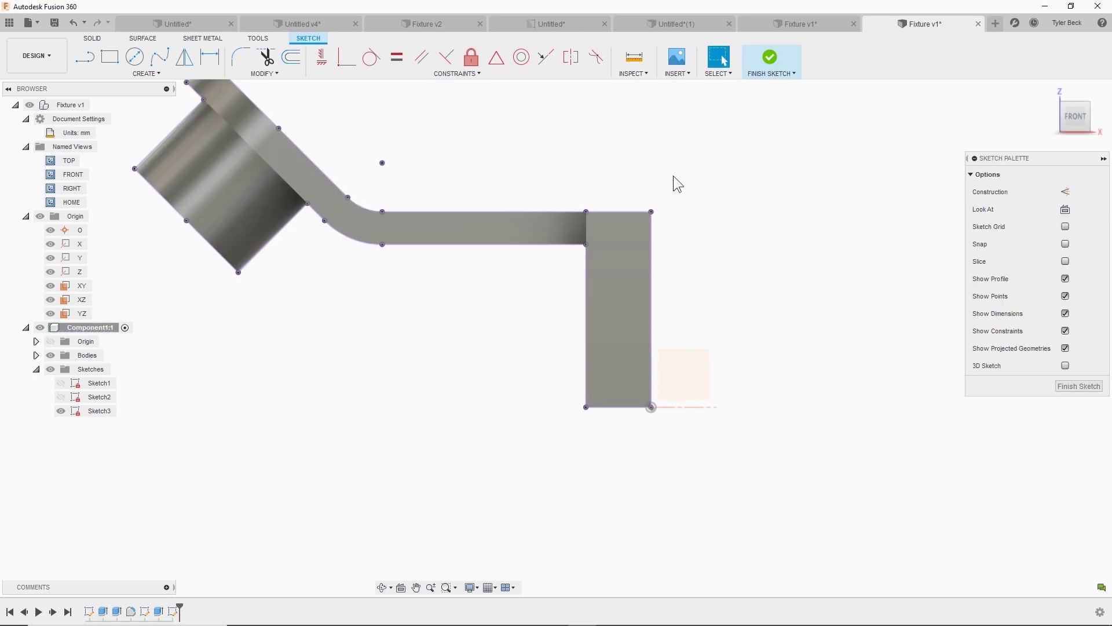
- Sketch a short line perpendicular to the cylinder's side, continuing through two tangent arcs to the block's lower inner corner
left_click(85, 56)
left_click(253, 257)
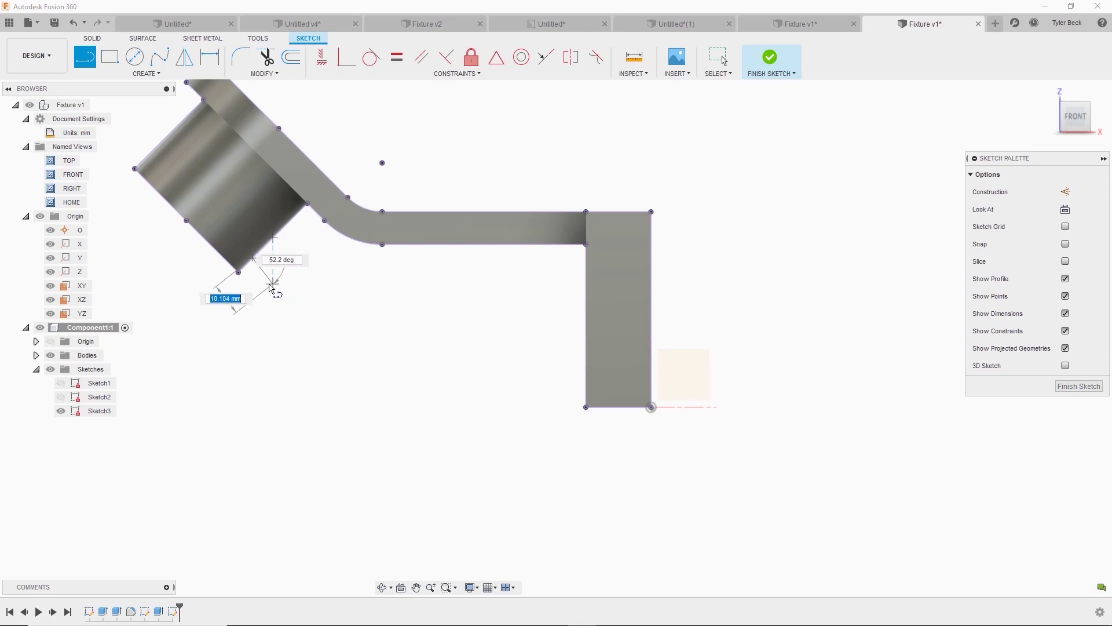
left_click(273, 278)
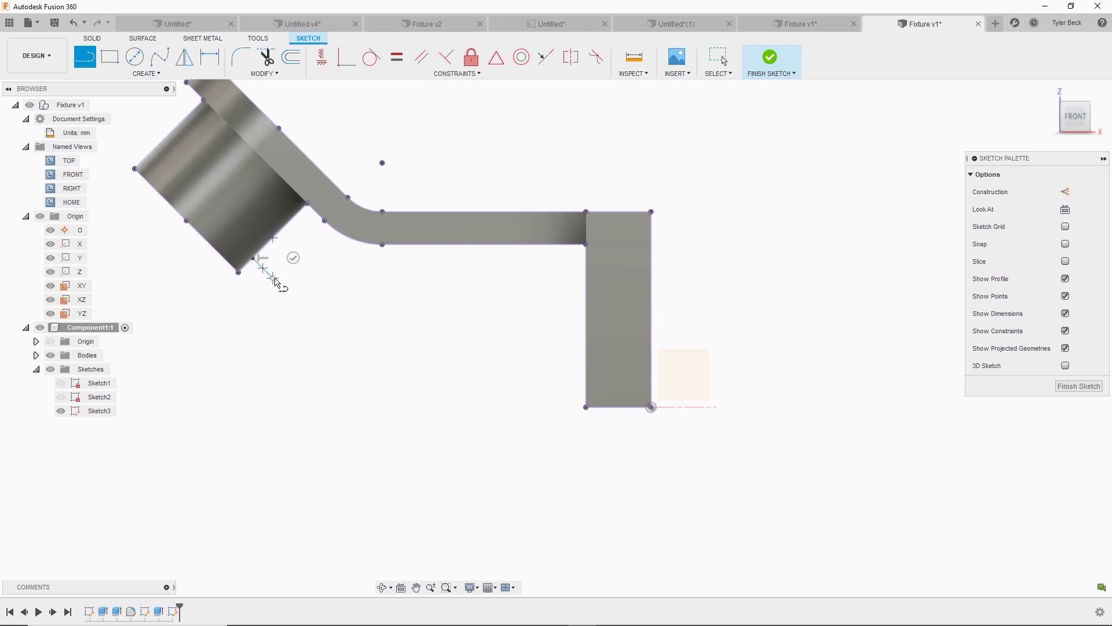
left_click_drag(263, 269, 586, 407)
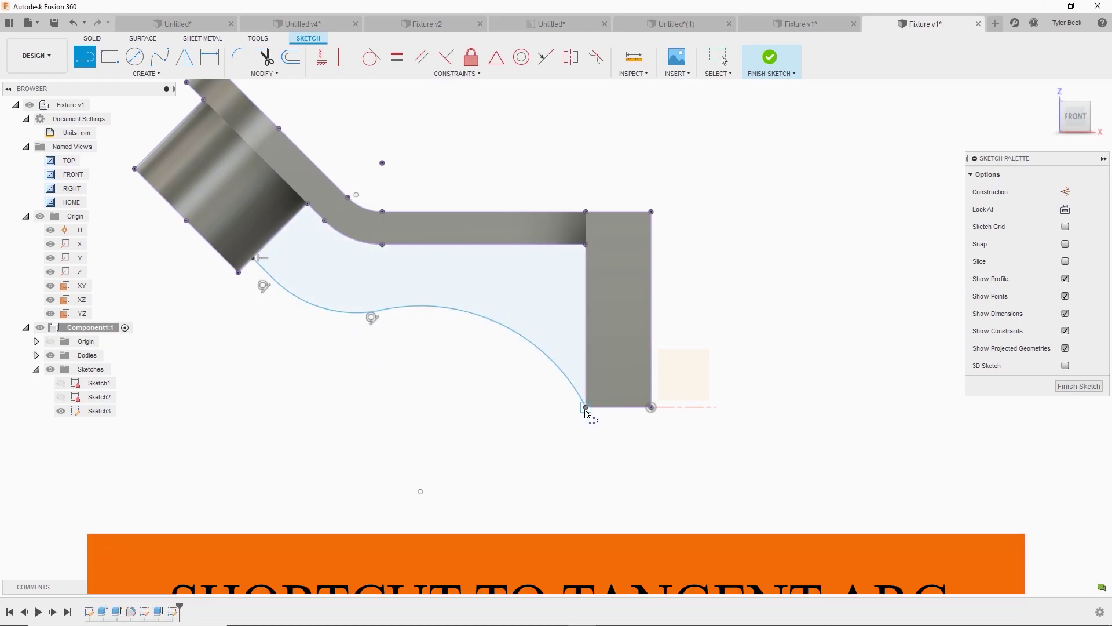
key("Escape")
- Dimension the arc meeting the block to a 55 mm radius and the arc near the cylinder to a 50 mm radius
scroll(468, 336, "down", 1)
key("d")
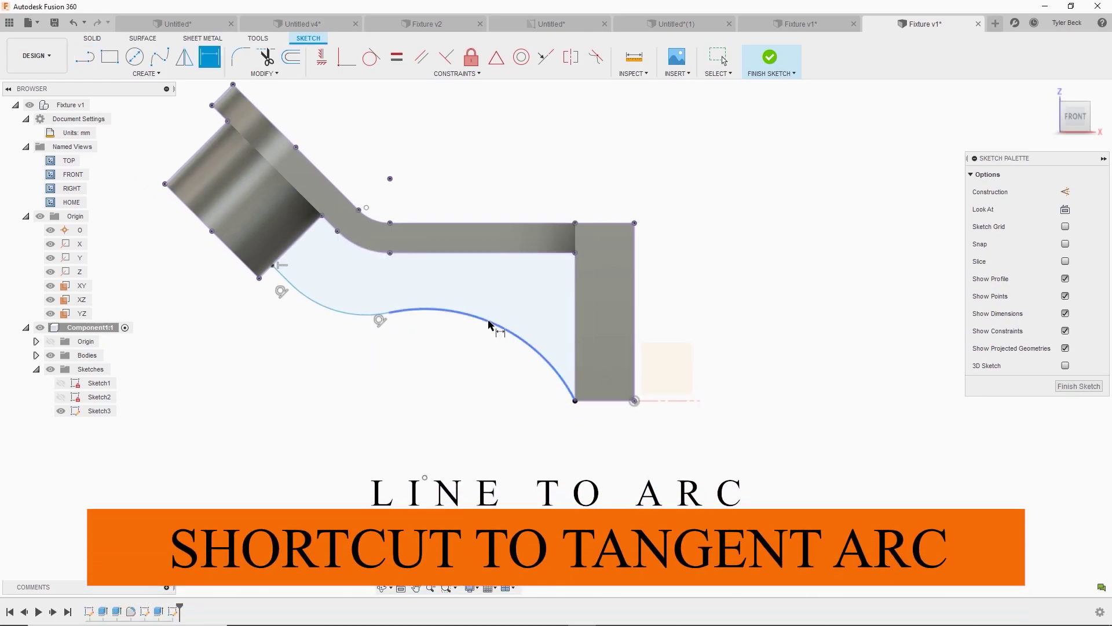
left_click(476, 320)
left_click(473, 358)
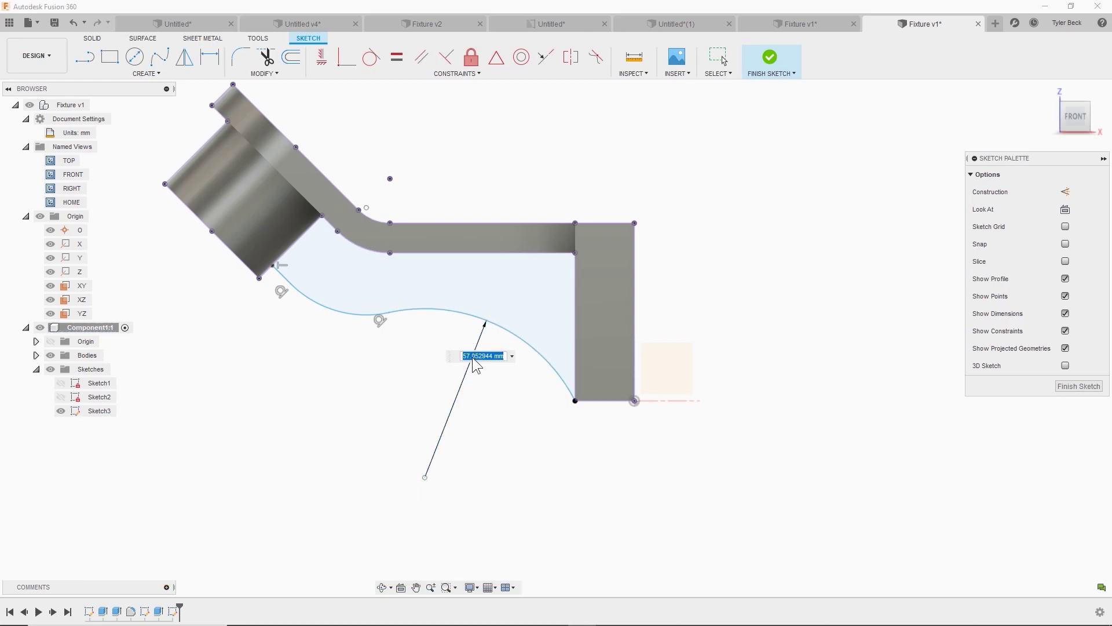
type("55")
key("Return")
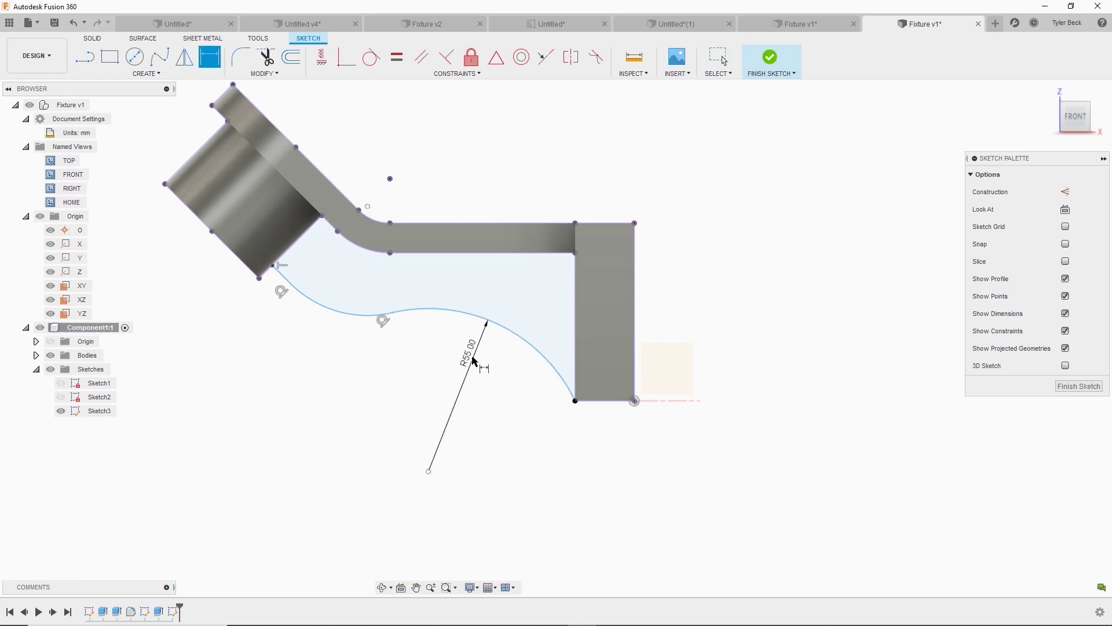
left_click(358, 318)
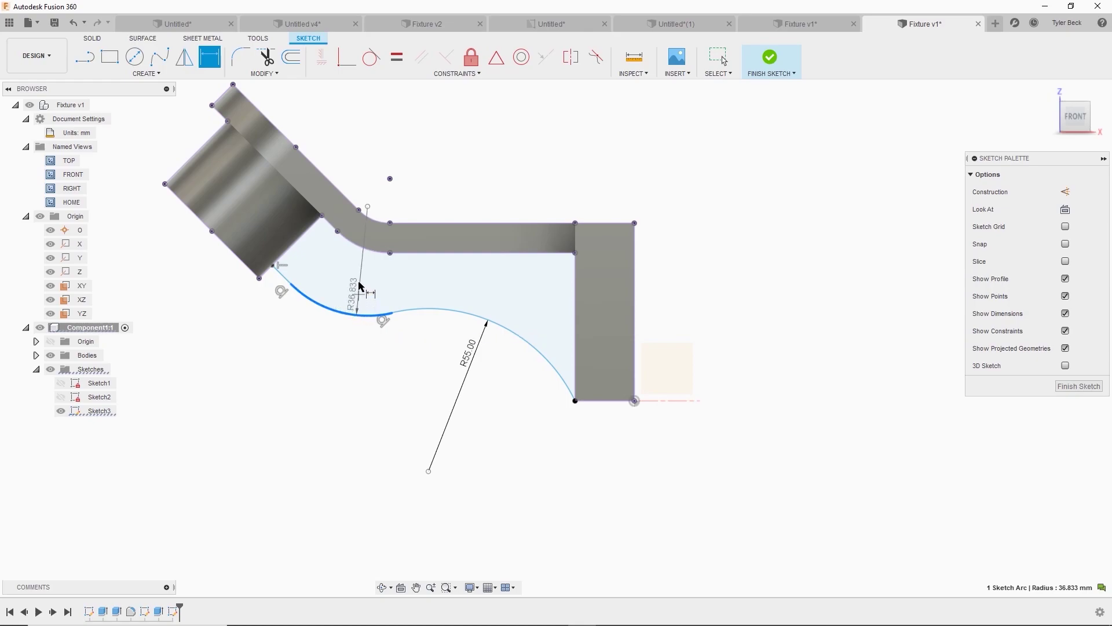
left_click(359, 280)
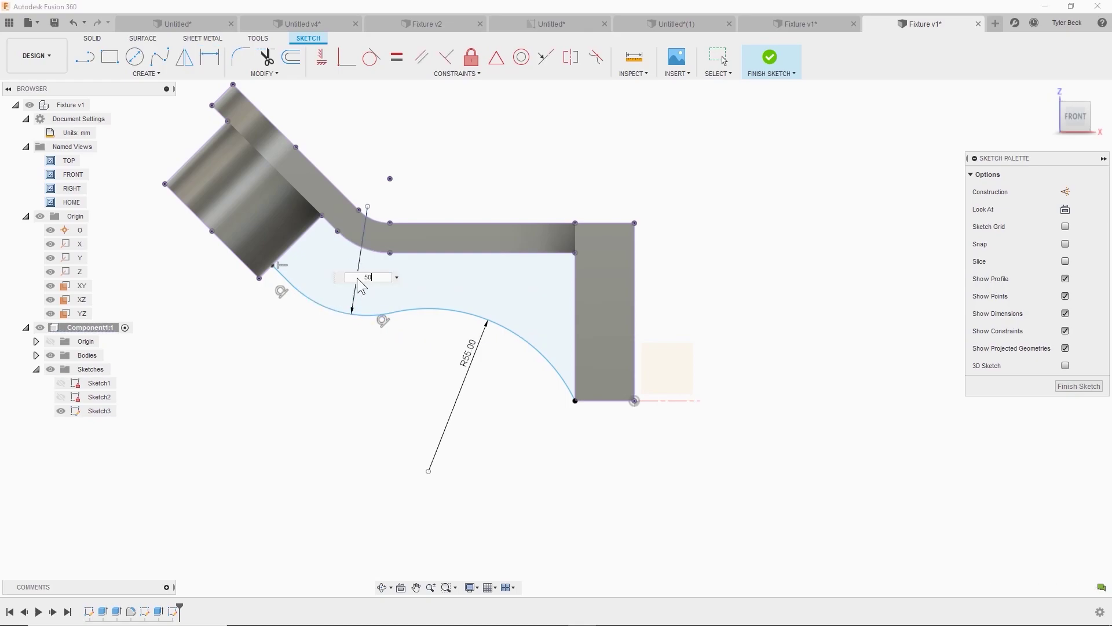
key("Return")
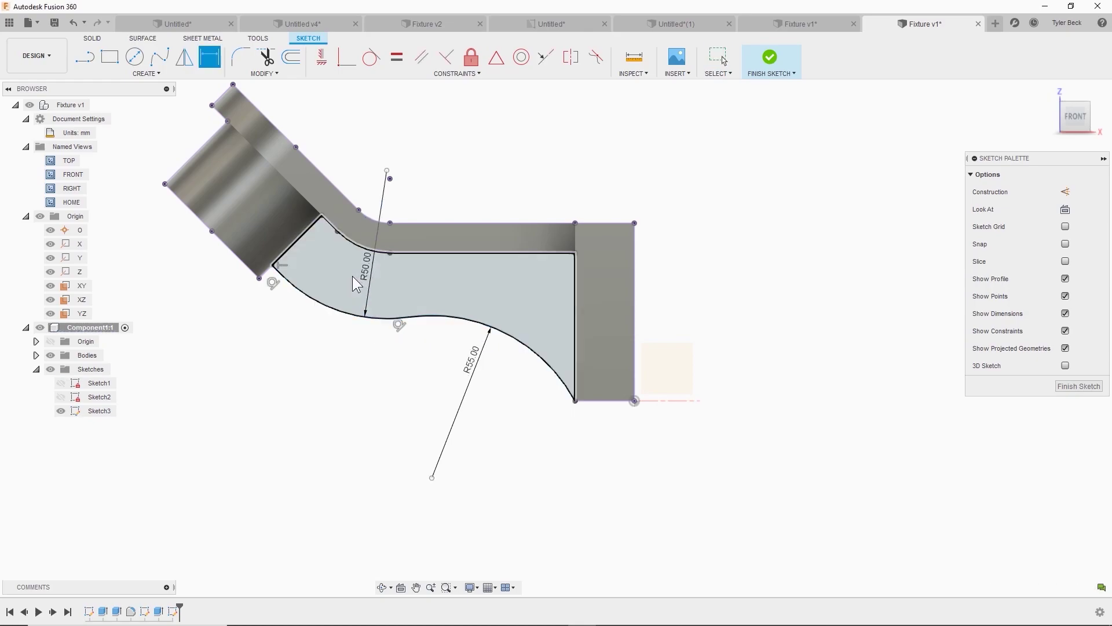
key("Escape")
- Make the 50 mm arc concentric with the arm bend's lower arc and finish the sketch
left_click(345, 309)
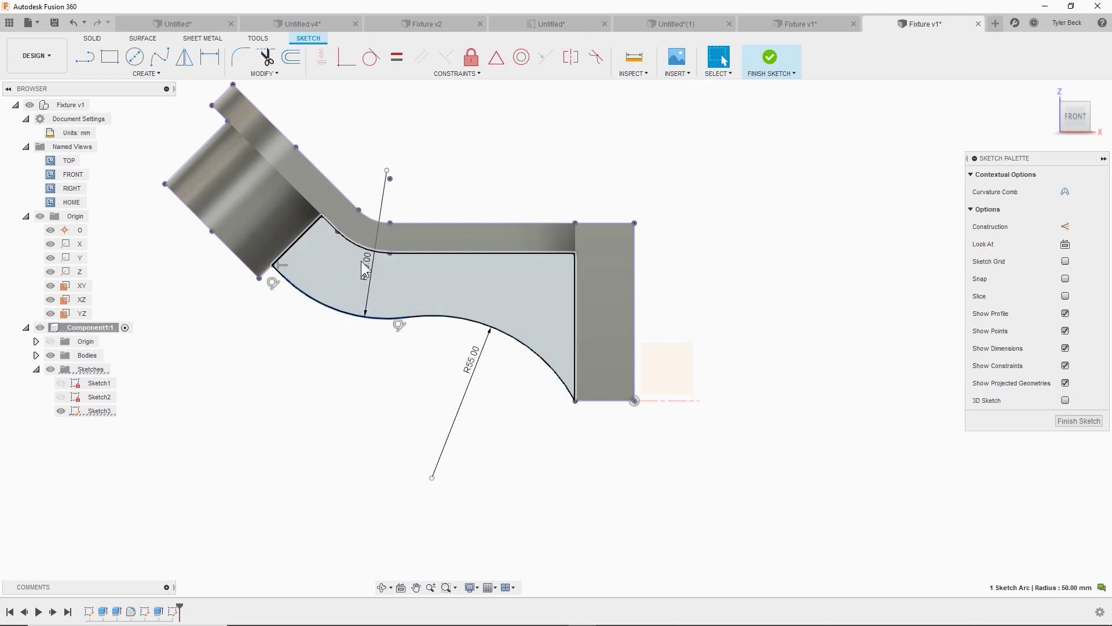
left_click(359, 246)
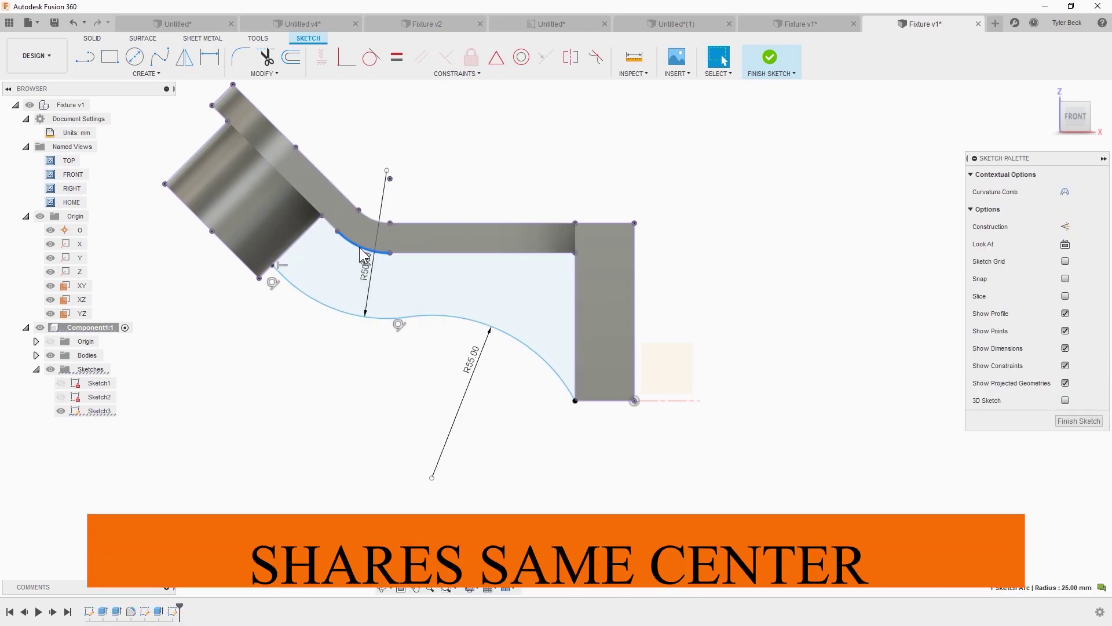
right_click(359, 247)
key("Escape")
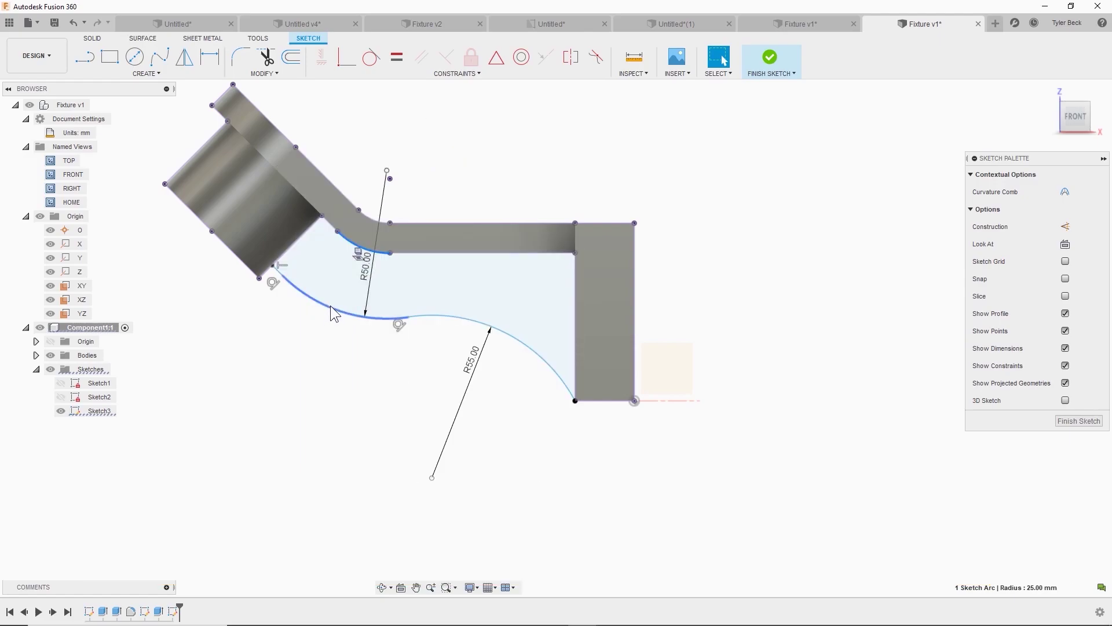
left_click(330, 306)
left_click(522, 58)
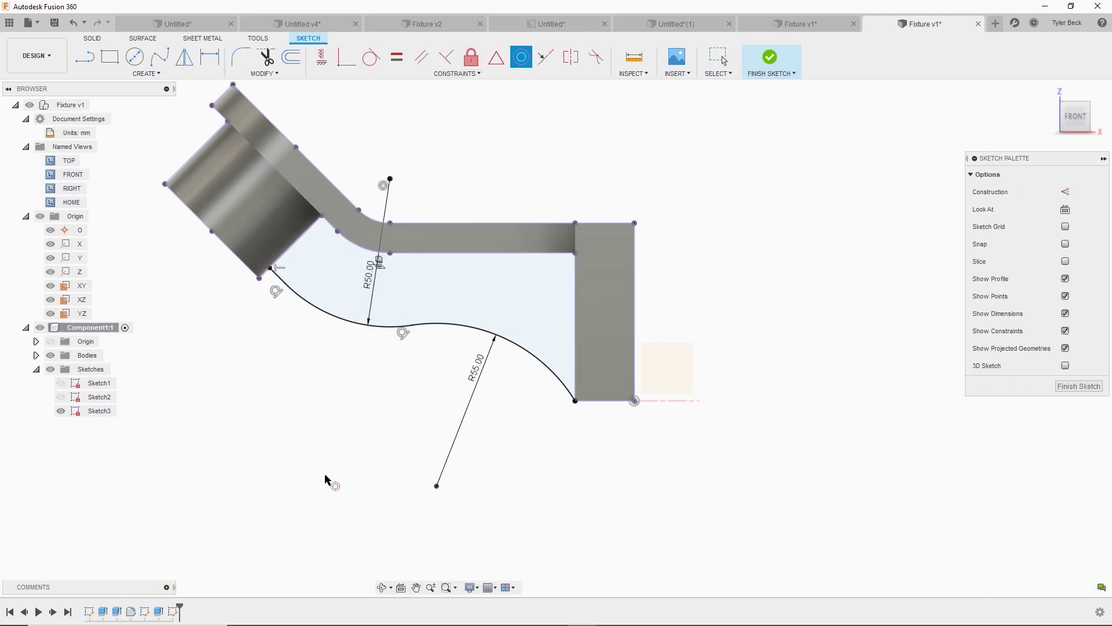
middle_click_drag(322, 480, 359, 380, "shift")
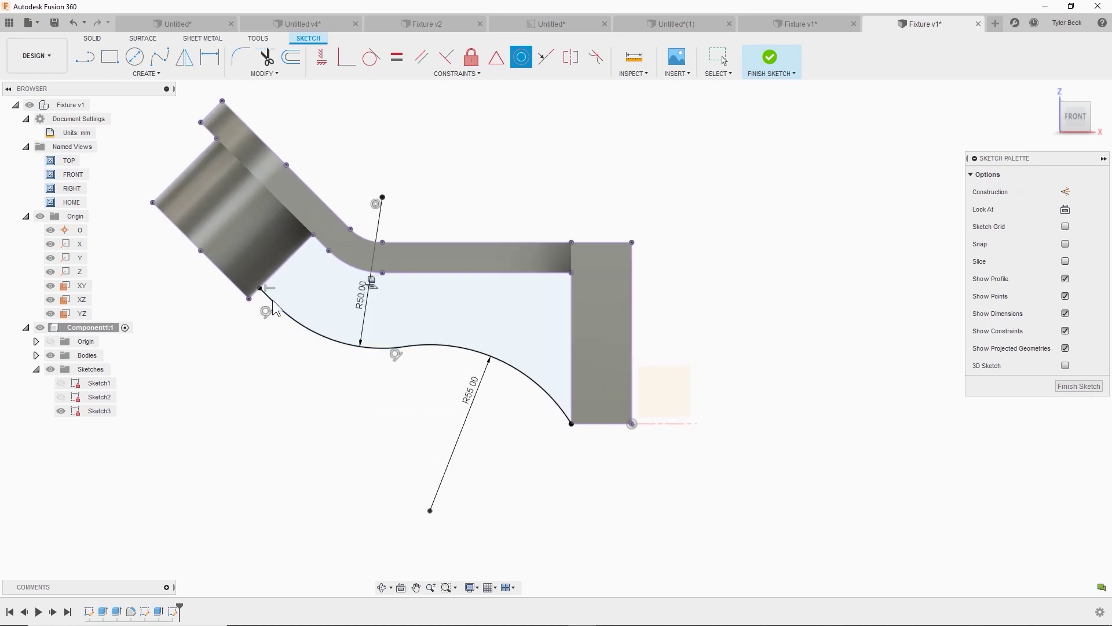
key("Escape")
middle_click_drag(245, 252, 622, 269, "shift")
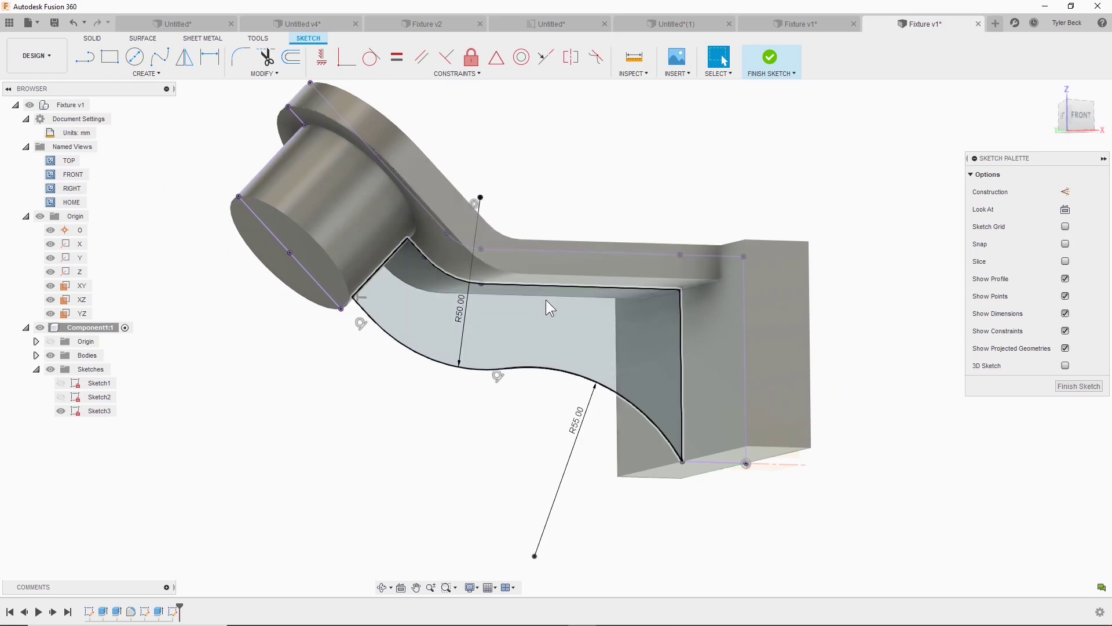
left_click(1076, 386)
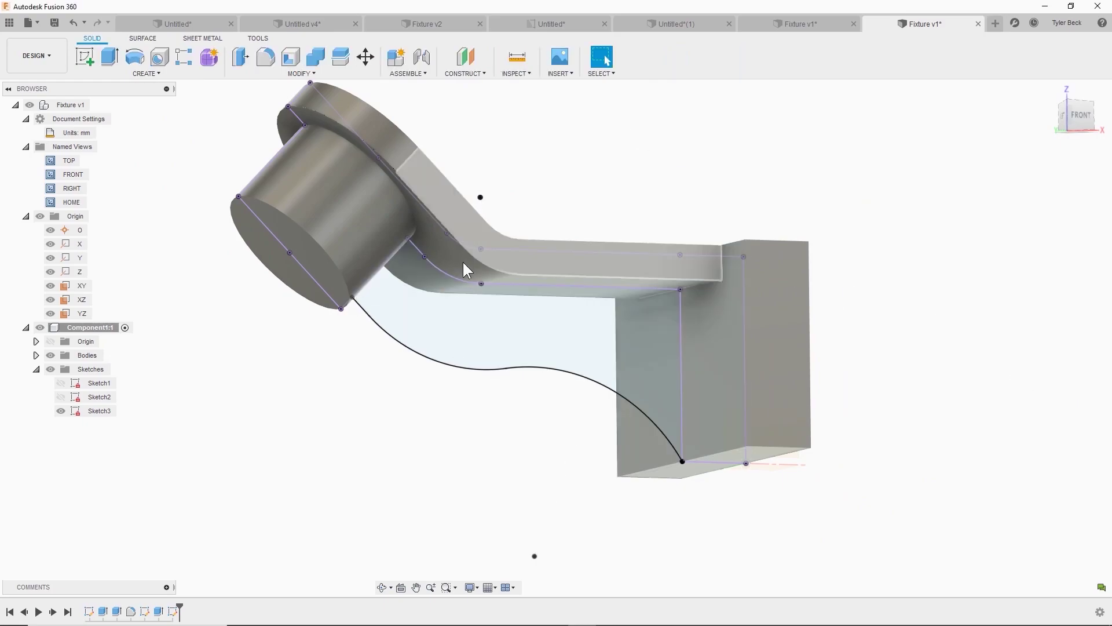
key("e")
left_click(425, 298)
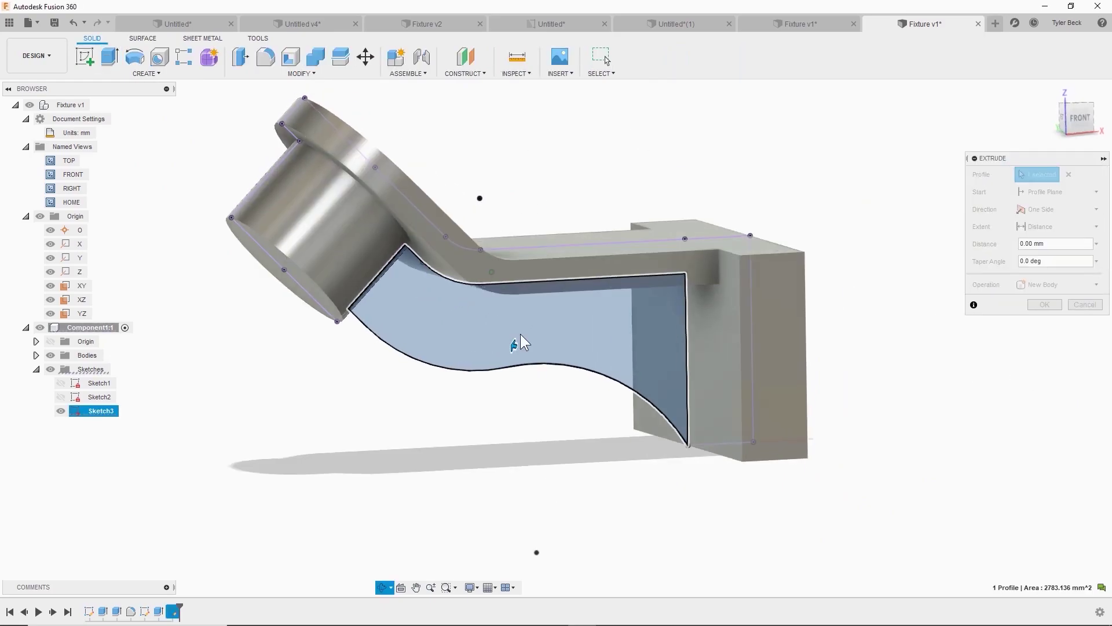
type("40")
middle_click_drag(474, 324, 475, 184, "shift")
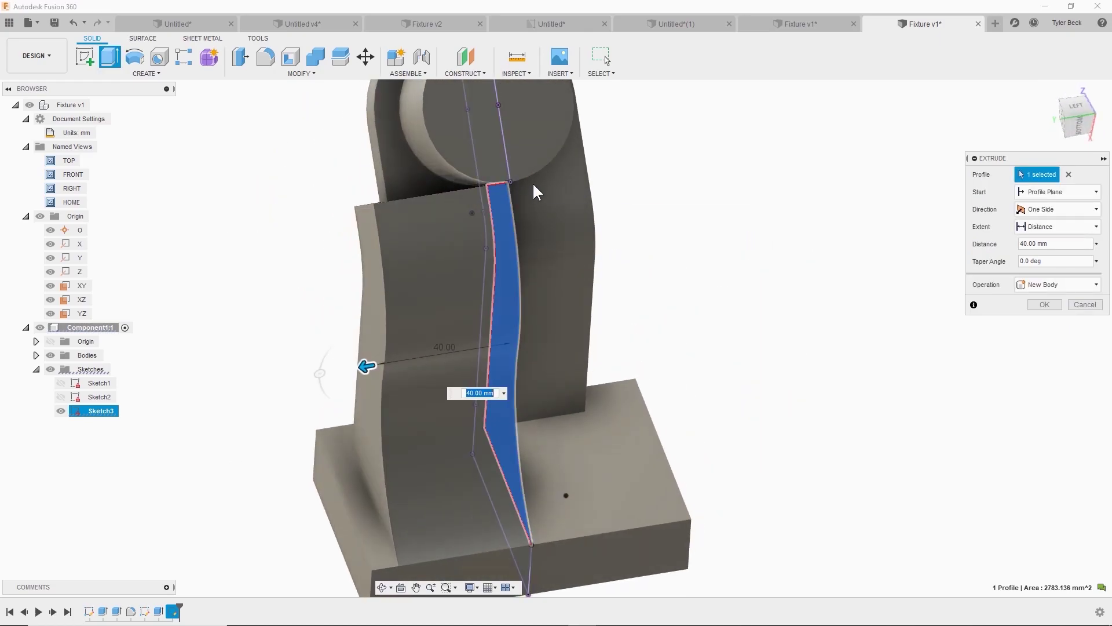
left_click(1084, 305)
- Reopen the rib sketch and extend its profile into the cylinder with lines enclosing a small extra region
middle_click_drag(863, 290, 392, 214, "shift")
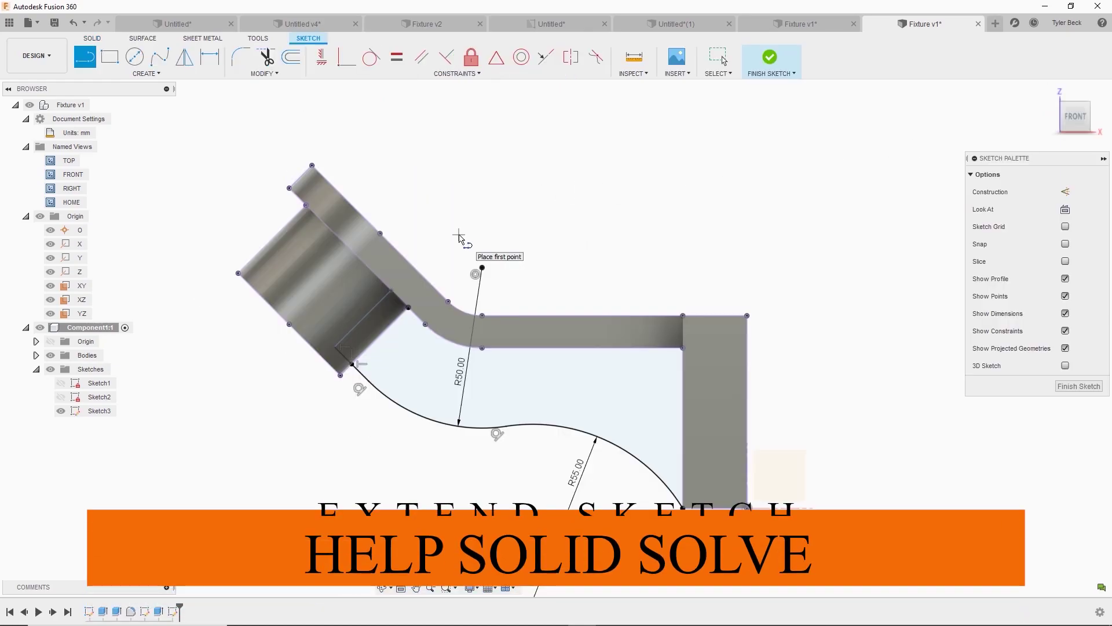
key("Escape")
scroll(399, 295, "up", 5)
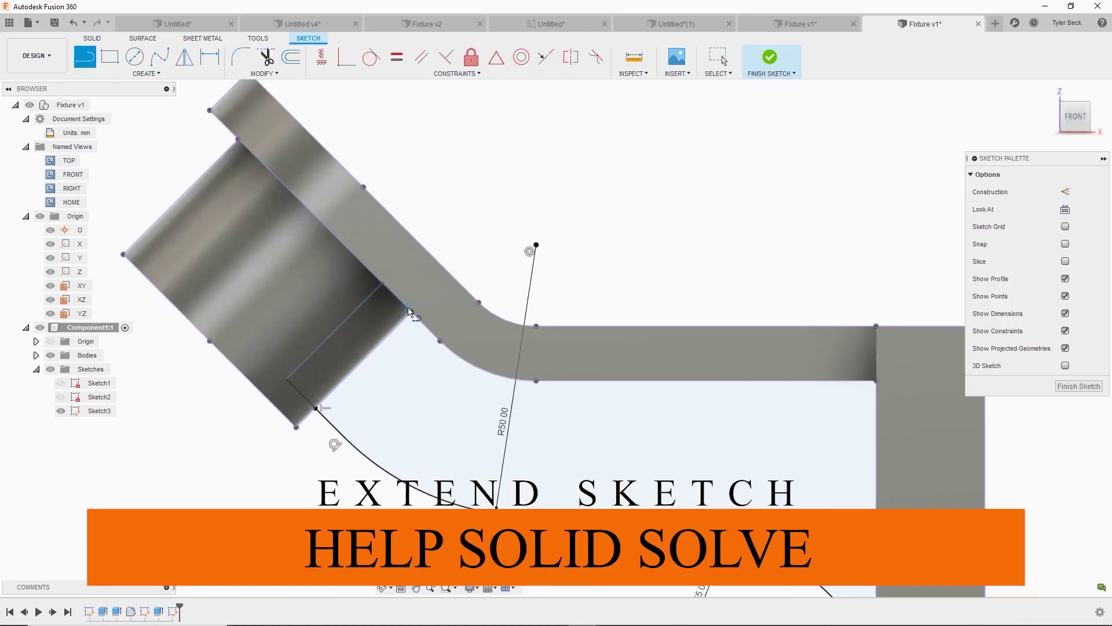
scroll(428, 336, "down", 2)
scroll(489, 347, "down", 3)
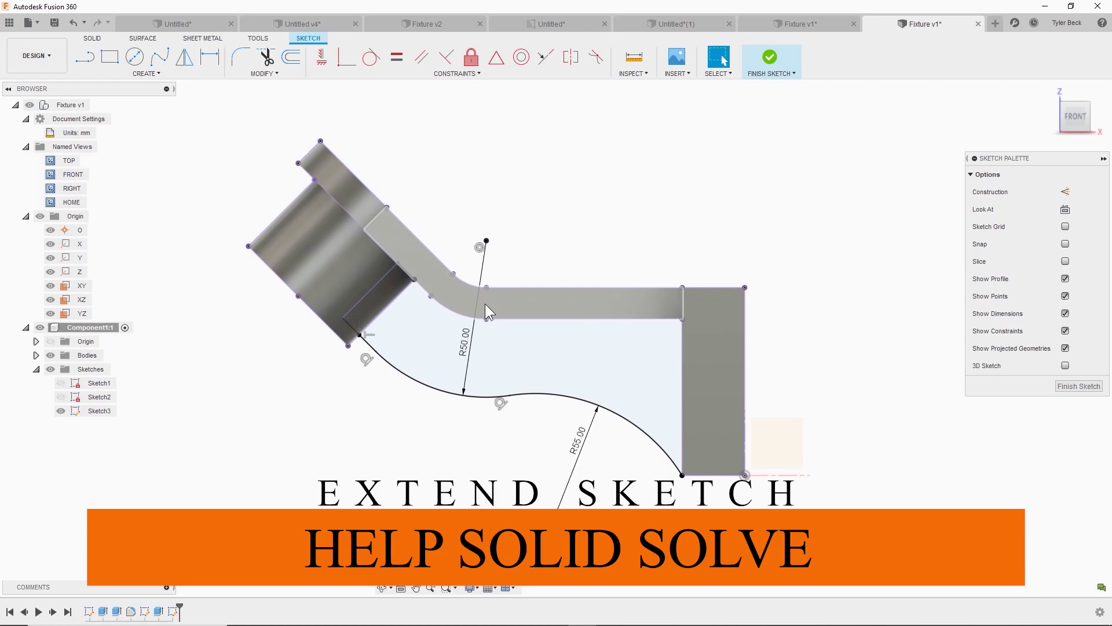
- Extrude the rib profile and its extension inside the cylinder symmetrically with a 10 mm whole length, joined to the body
key("e")
left_click(405, 284)
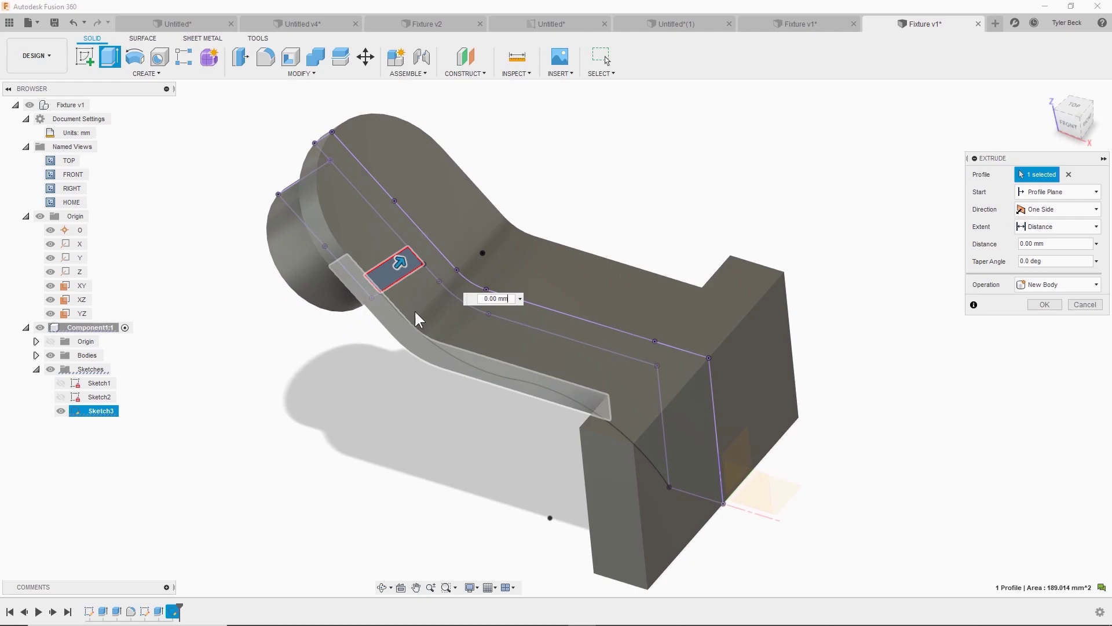
type("25")
left_click(443, 308)
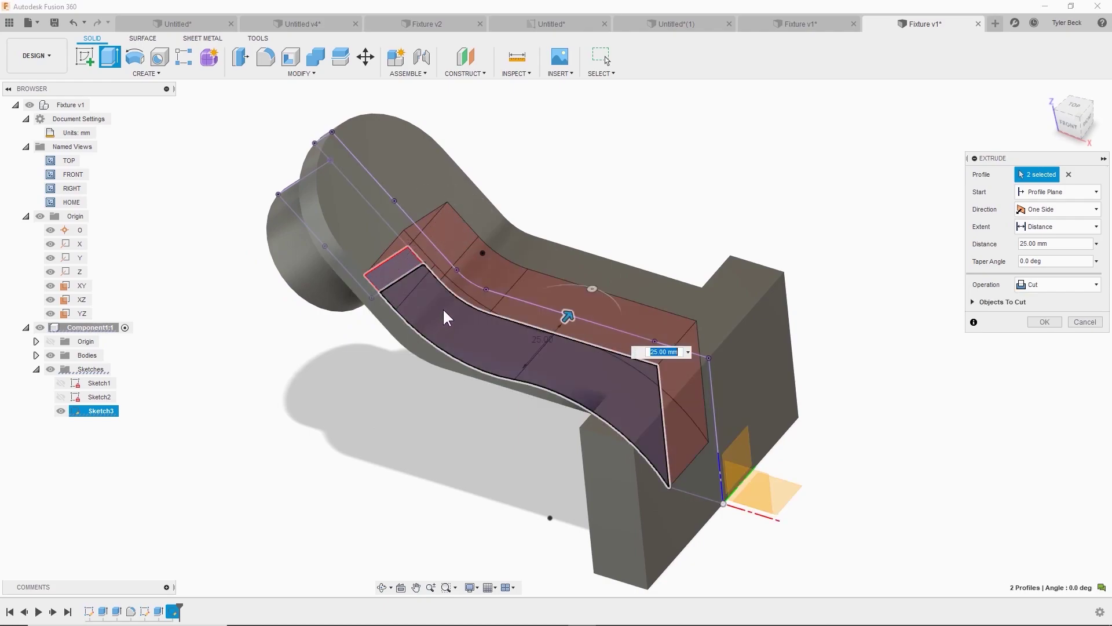
left_click(1059, 208)
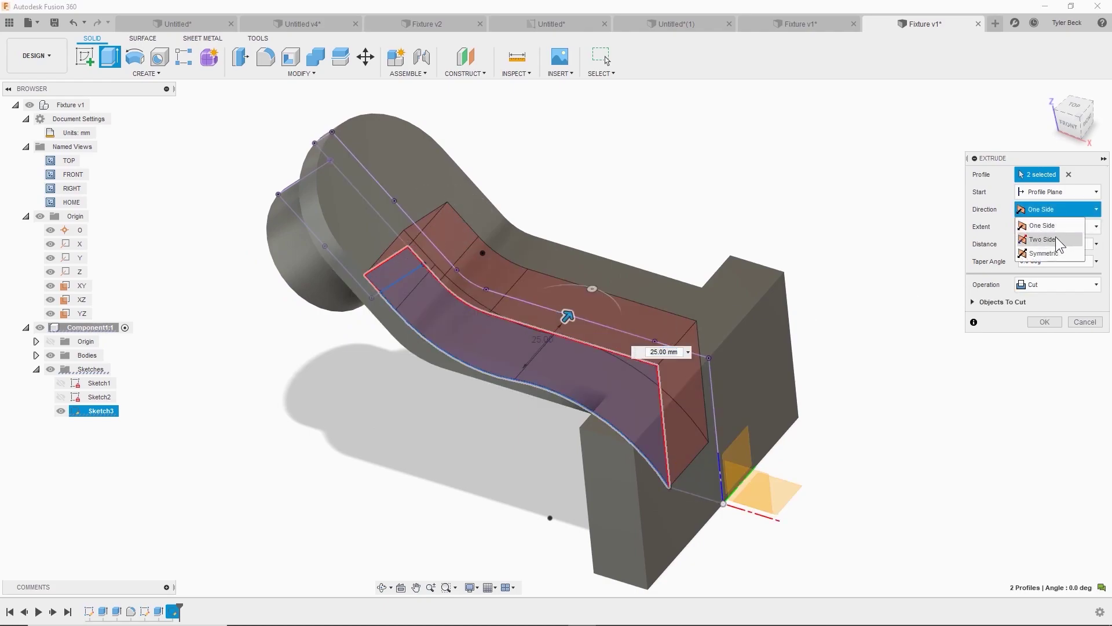
left_click(1055, 248)
left_click(1042, 301)
left_click(1040, 318)
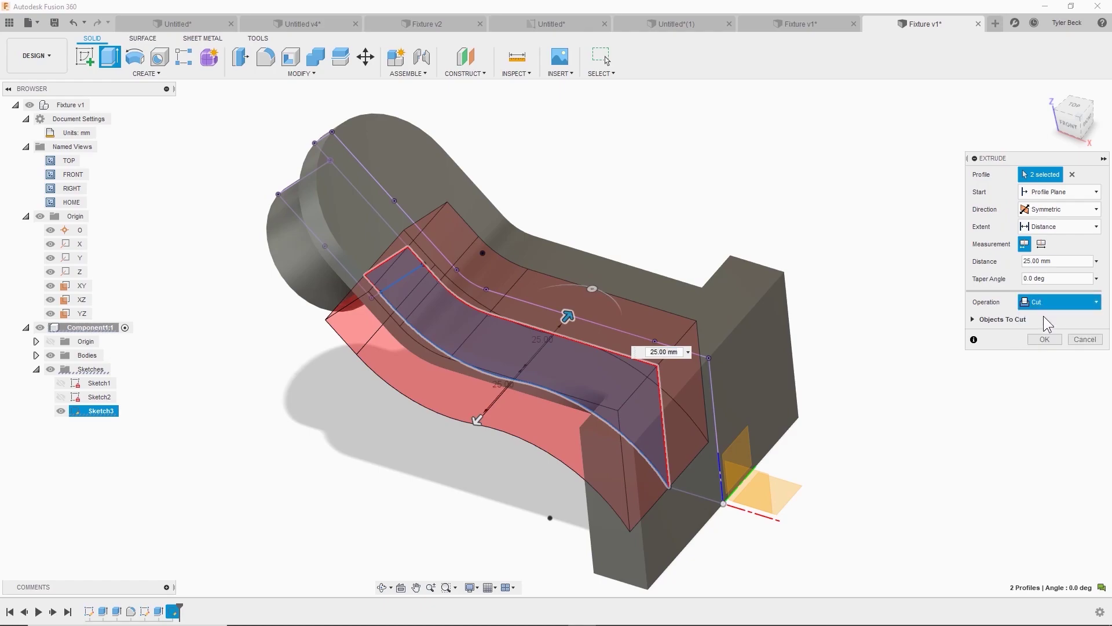
left_click(1041, 244)
left_click_drag(1065, 261, 983, 265)
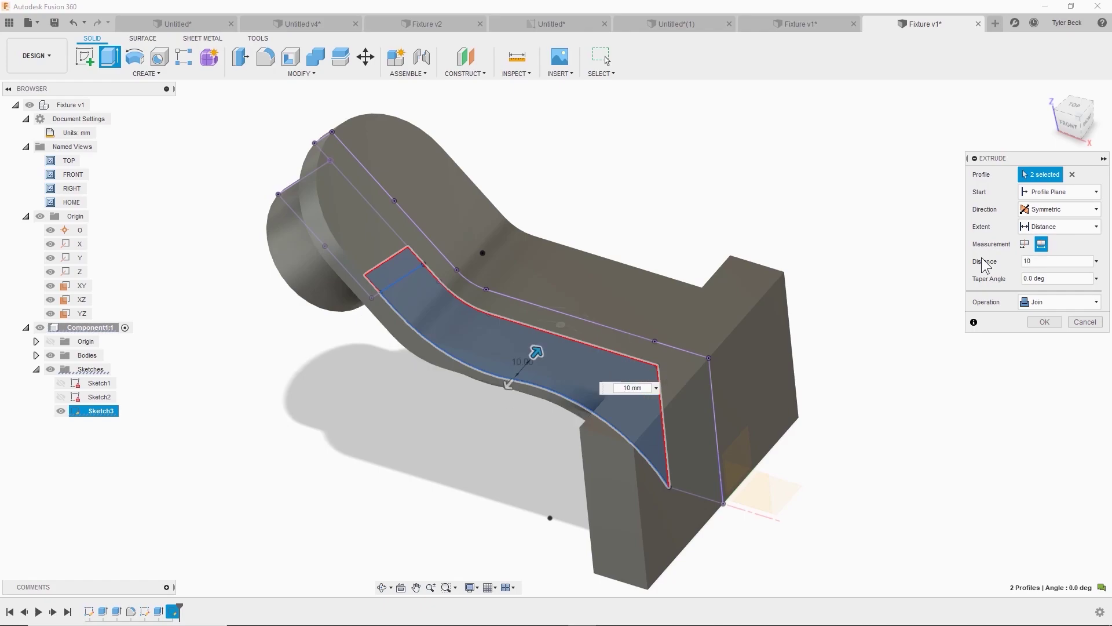
key("Return")
- Start a sketch on the cylinder's end face and draw a circle about 31 mm in diameter from the face's centre
mouse_move(895, 268)
middle_mouse_down("shift")
mouse_move(607, 355)
mouse_move(652, 349)
mouse_move(648, 323)
mouse_move(603, 336)
mouse_move(543, 375)
mouse_move(579, 325)
mouse_move(571, 279)
middle_mouse_up("shift")
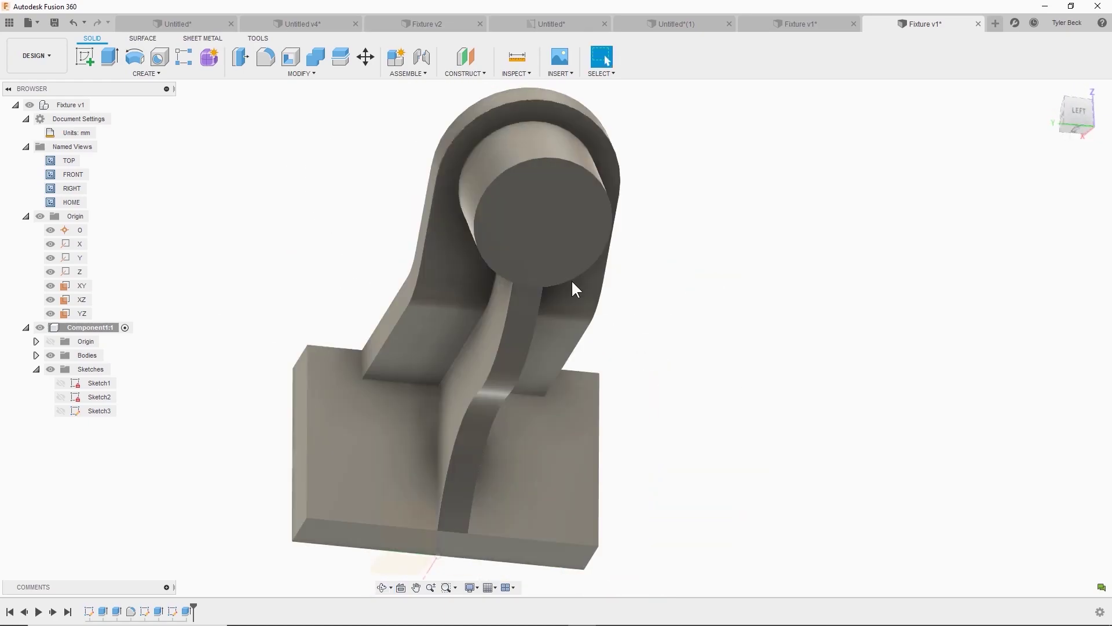
left_click(560, 234)
key("s")
left_click(85, 56)
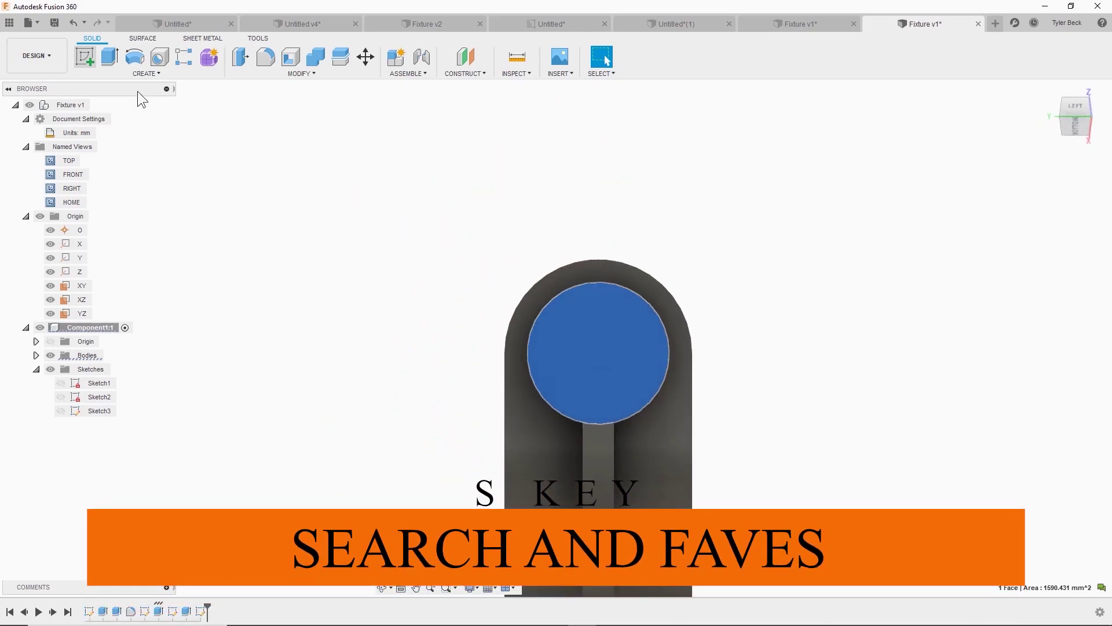
key("s")
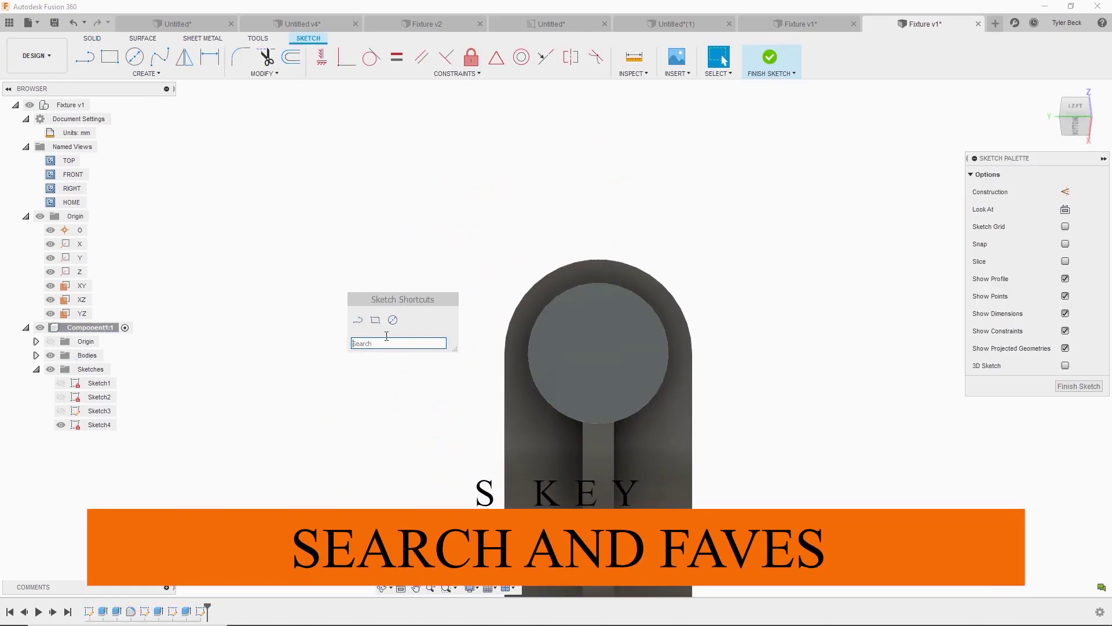
key("Escape")
key("c")
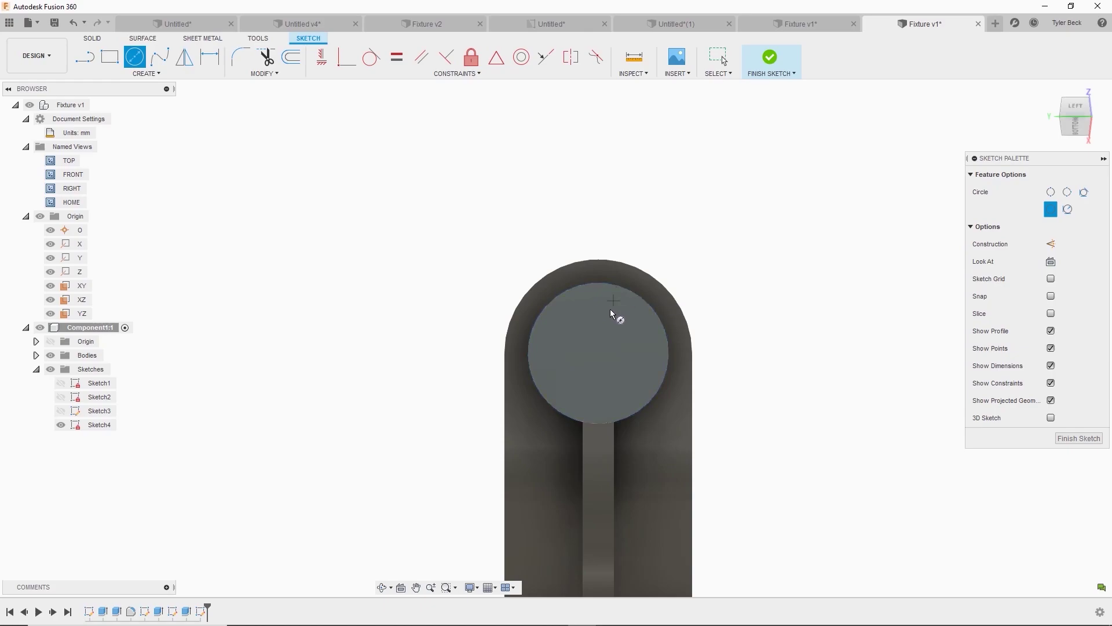
left_click(599, 351)
left_click(639, 326)
- Dimension the circle on the cylinder's end face to a 25 mm diameter
key("d")
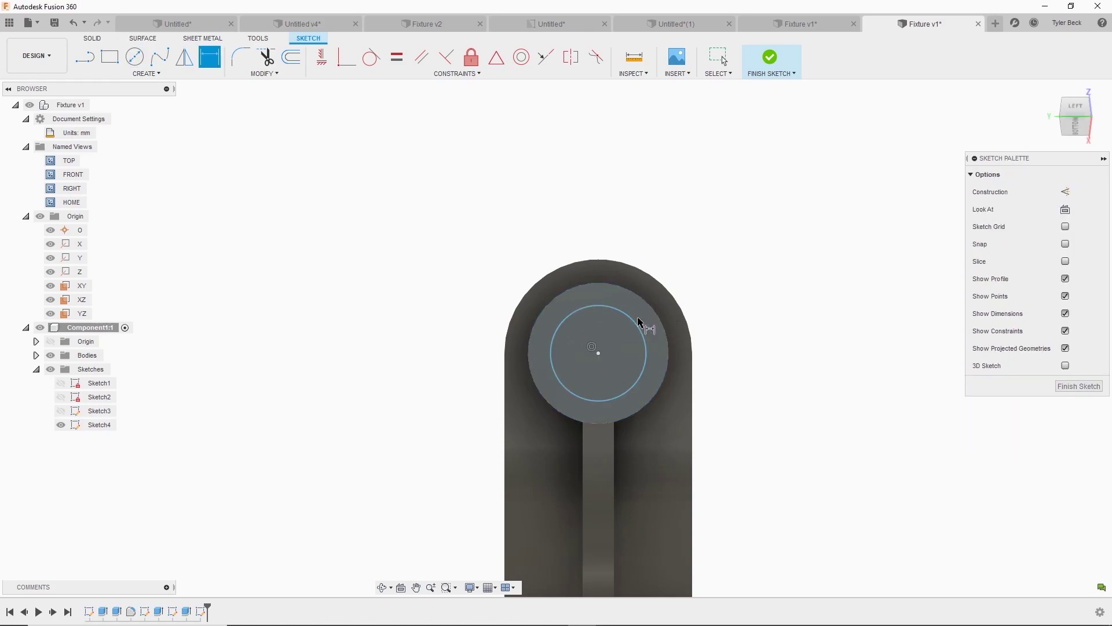
left_click(634, 324)
left_click(702, 268)
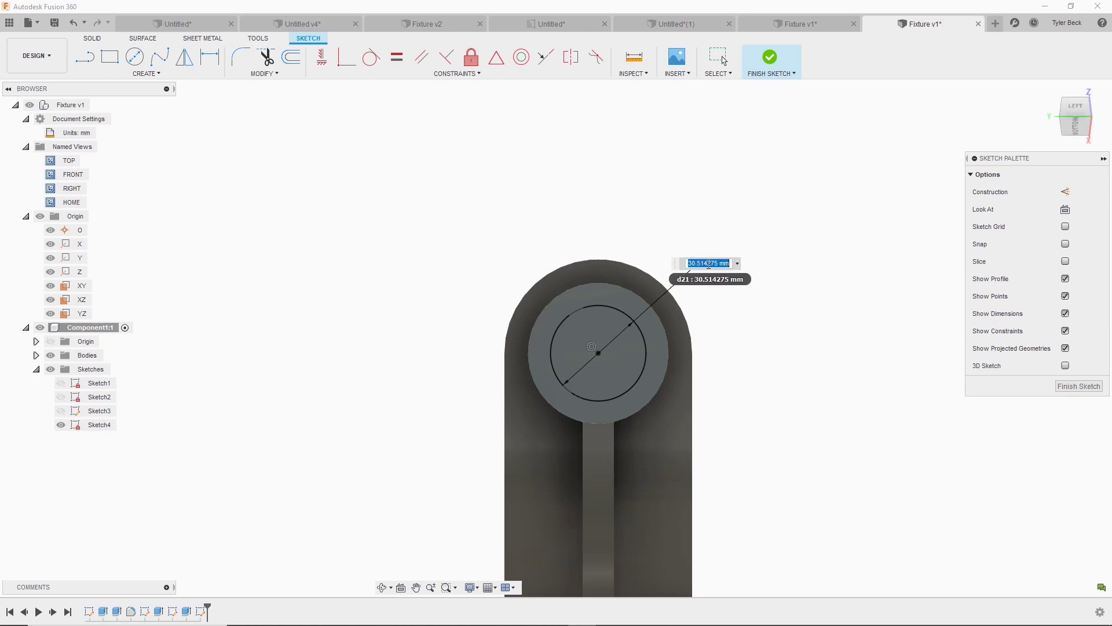
type("25")
key("Return")
- Extrude the 25 mm circle as a cut with extent All through the cylinder and the arm's rounded end
key("e")
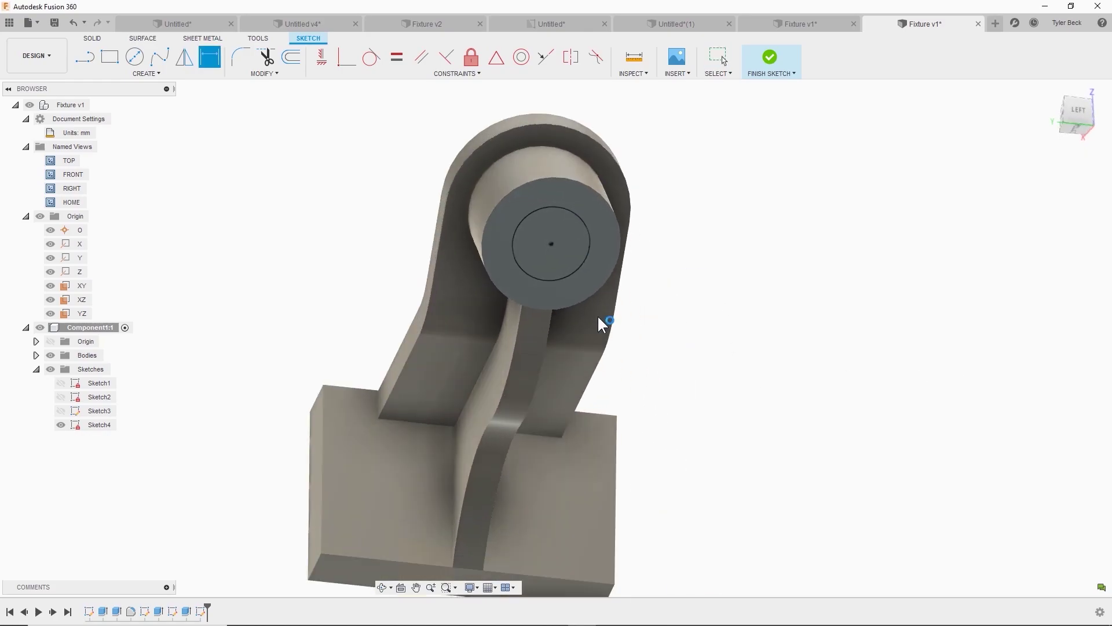
left_click(564, 220)
middle_click_drag(564, 220, 623, 335, "shift")
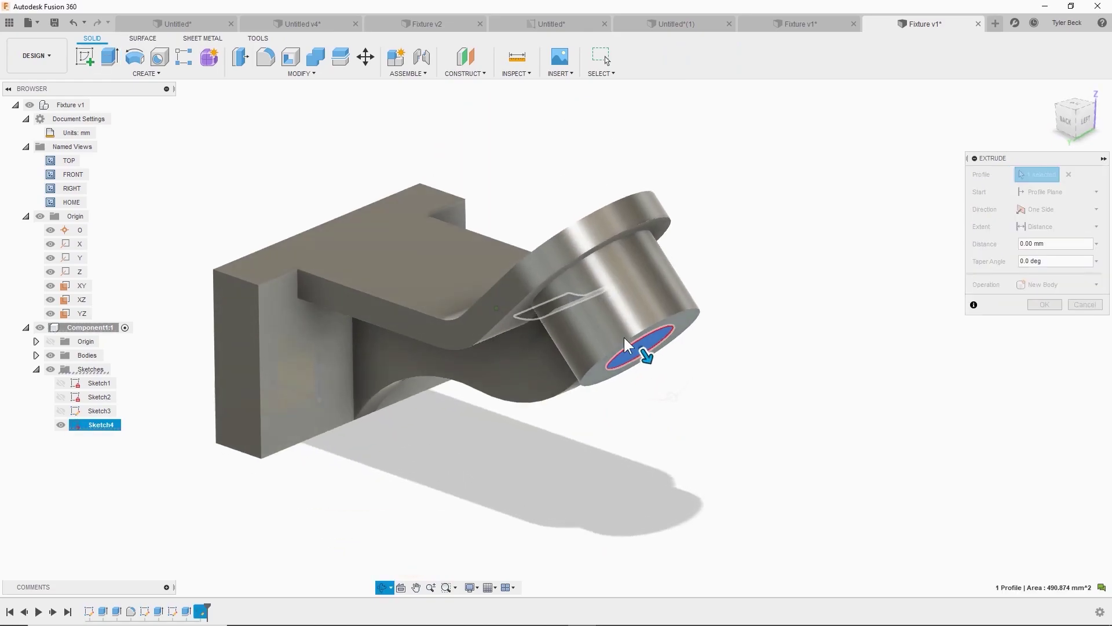
left_click_drag(648, 358, 608, 299)
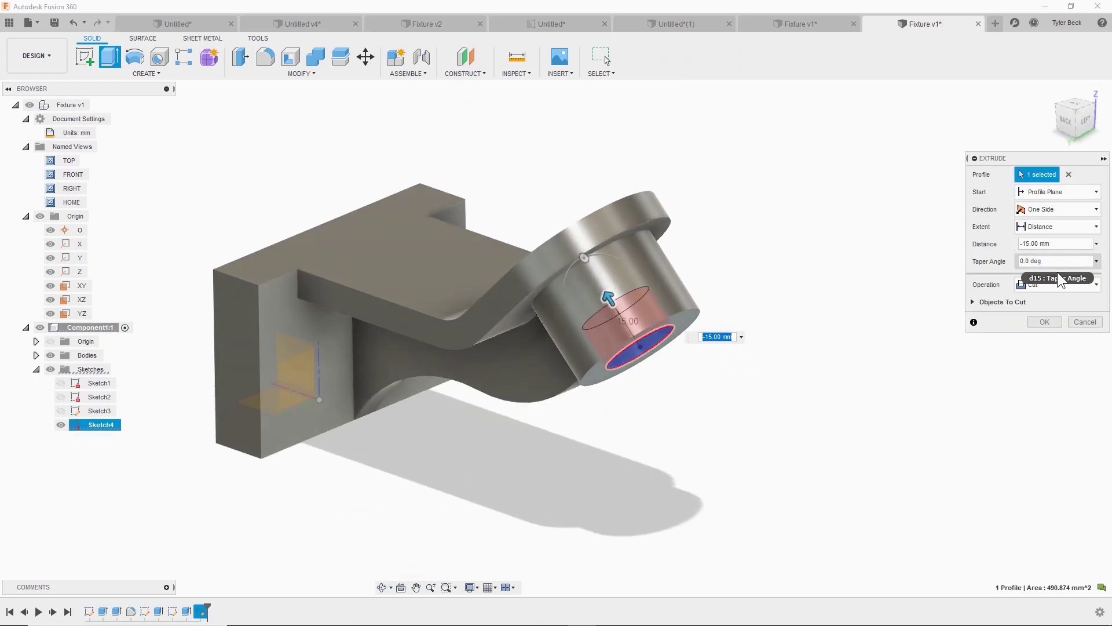
left_click(1063, 282)
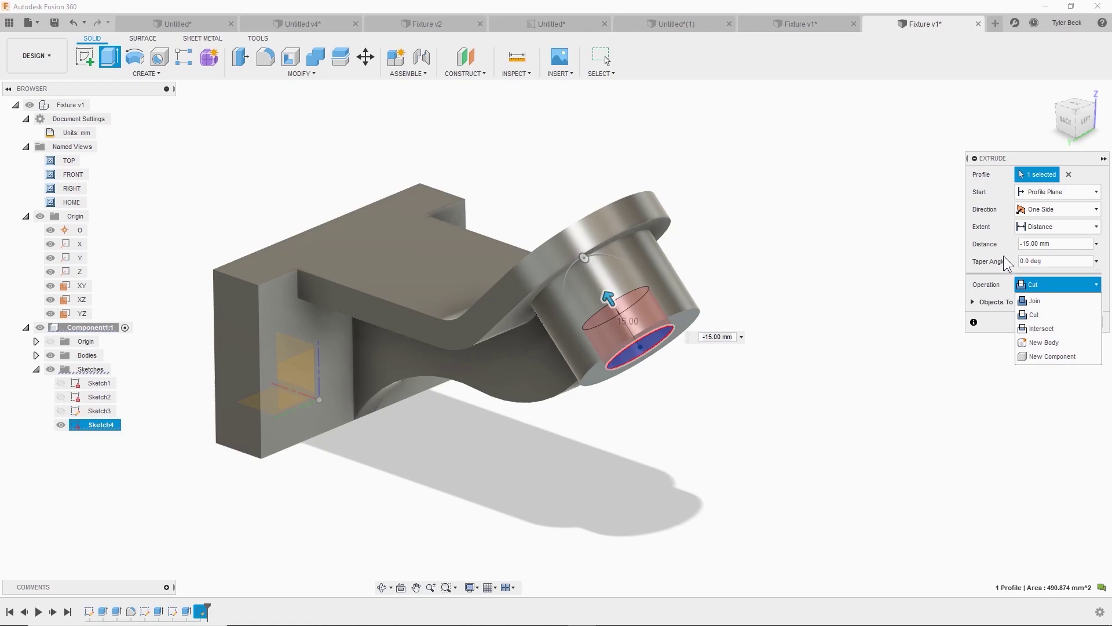
left_click(1036, 227)
left_click(1043, 270)
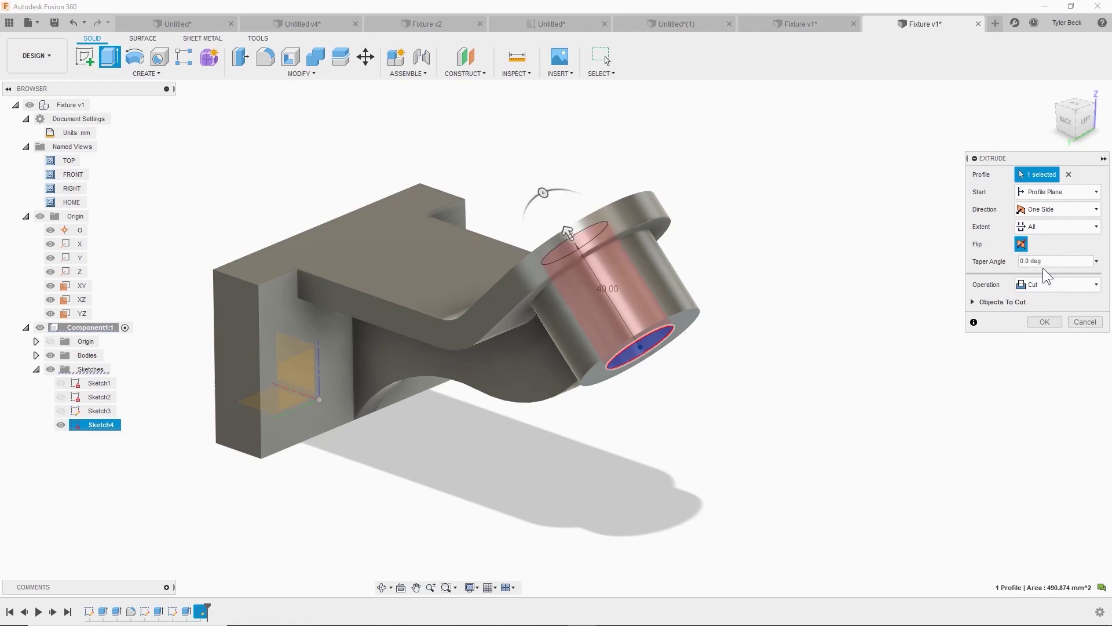
left_click(1043, 322)
middle_click_drag(749, 339, 661, 343, "shift")
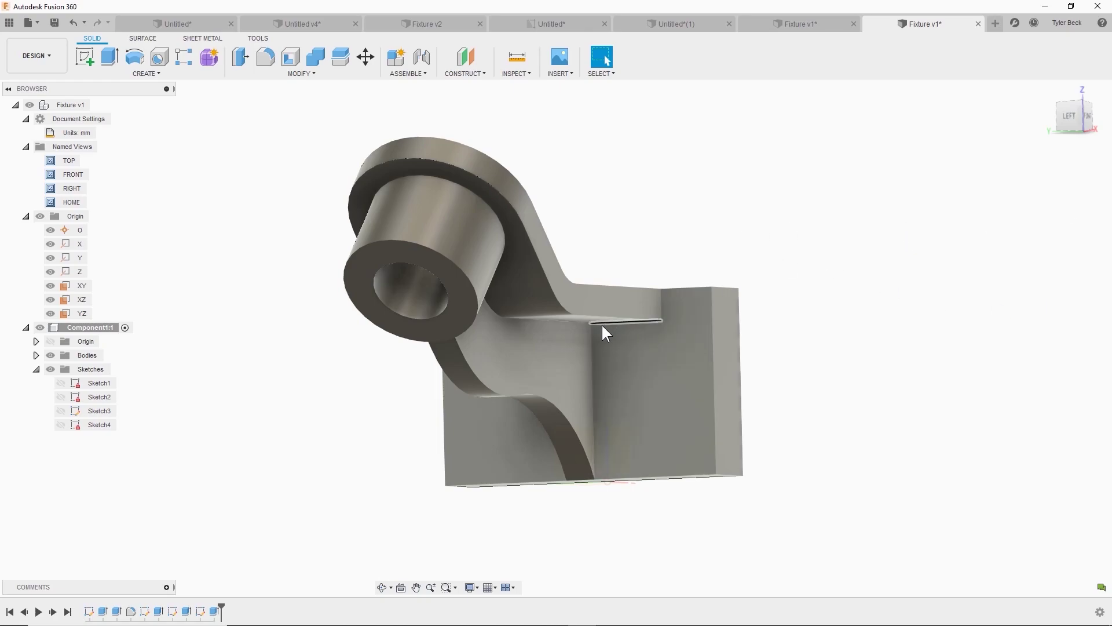
- Start a constant-radius fillet and select the rib-to-arm edges on both sides, including the cylinder's base, plus the rib's two outer curved edges
key("f")
middle_click_drag(500, 314, 514, 304, "shift")
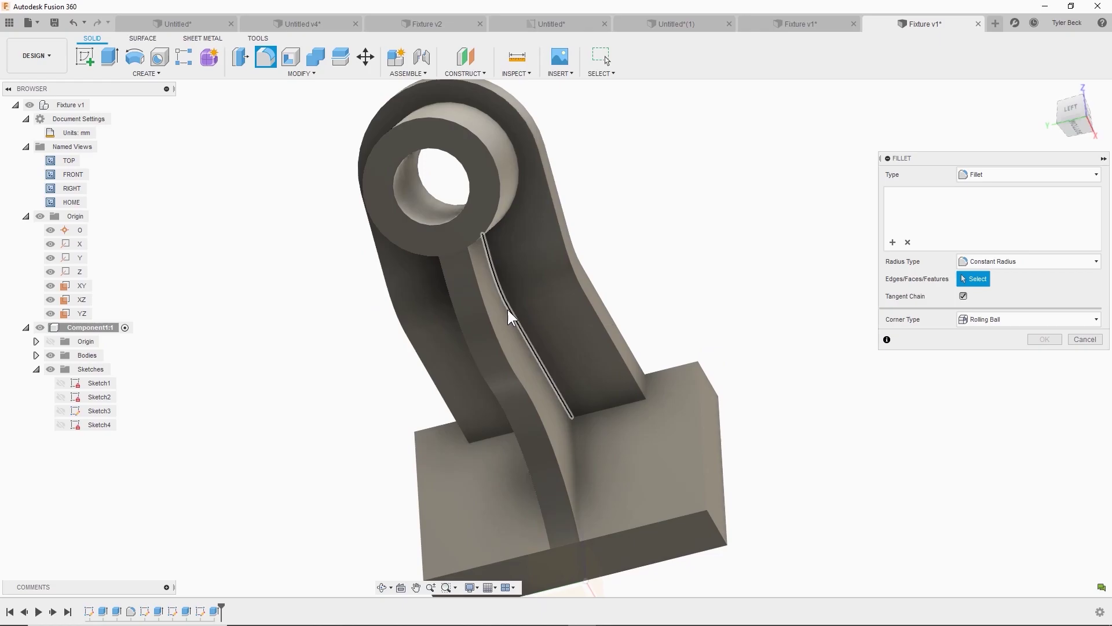
left_click(508, 309)
middle_click_drag(453, 283, 485, 284, "shift")
left_click(488, 284)
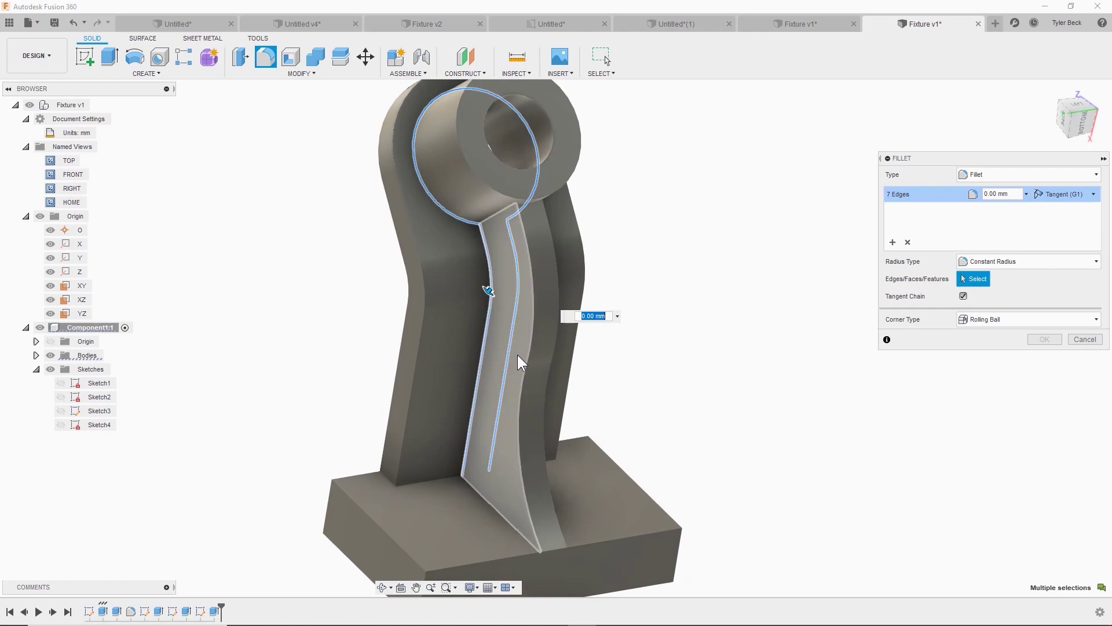
scroll(520, 365, "down", 2)
left_click(523, 378)
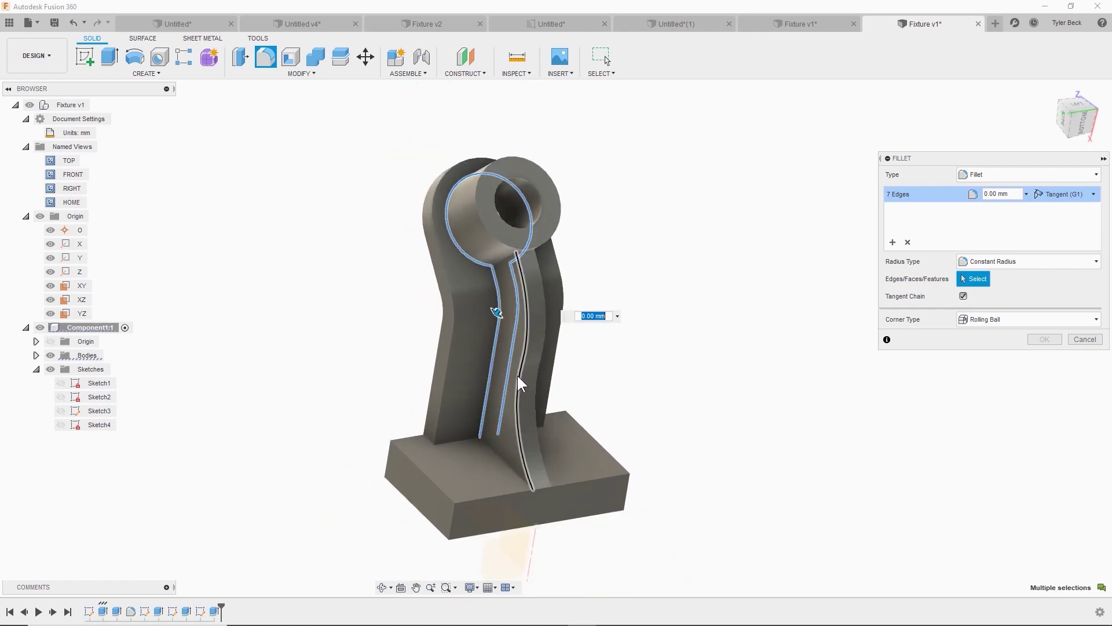
left_click(544, 351)
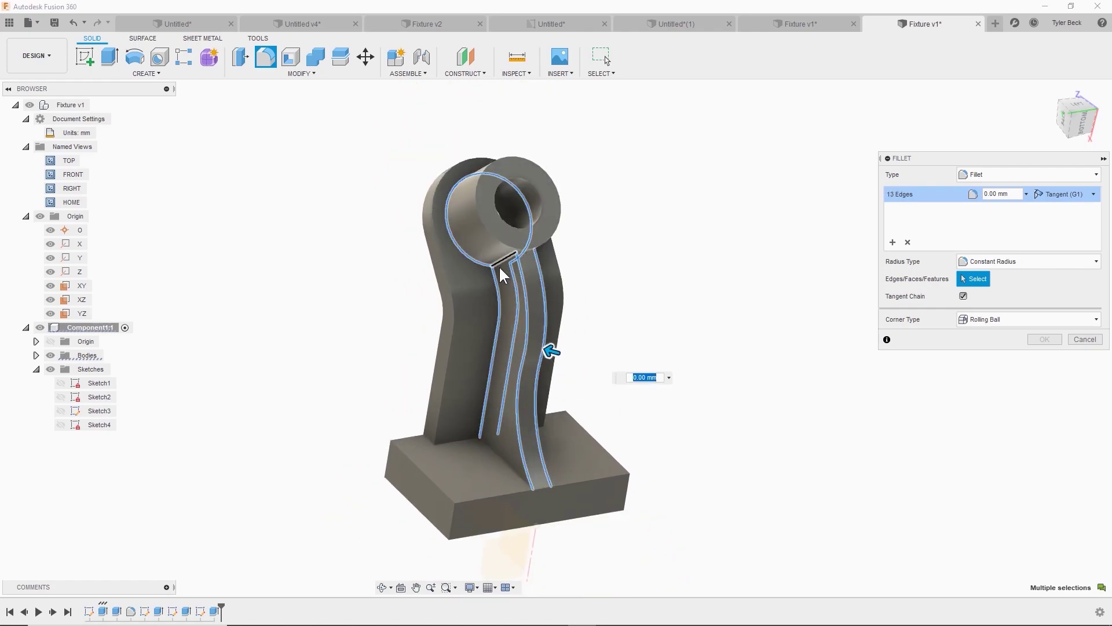
- Add the edges where the arm's underside and sides meet the base plate to the fillet and apply a 2 mm radius
scroll(524, 350, "down", 2)
left_click(481, 413)
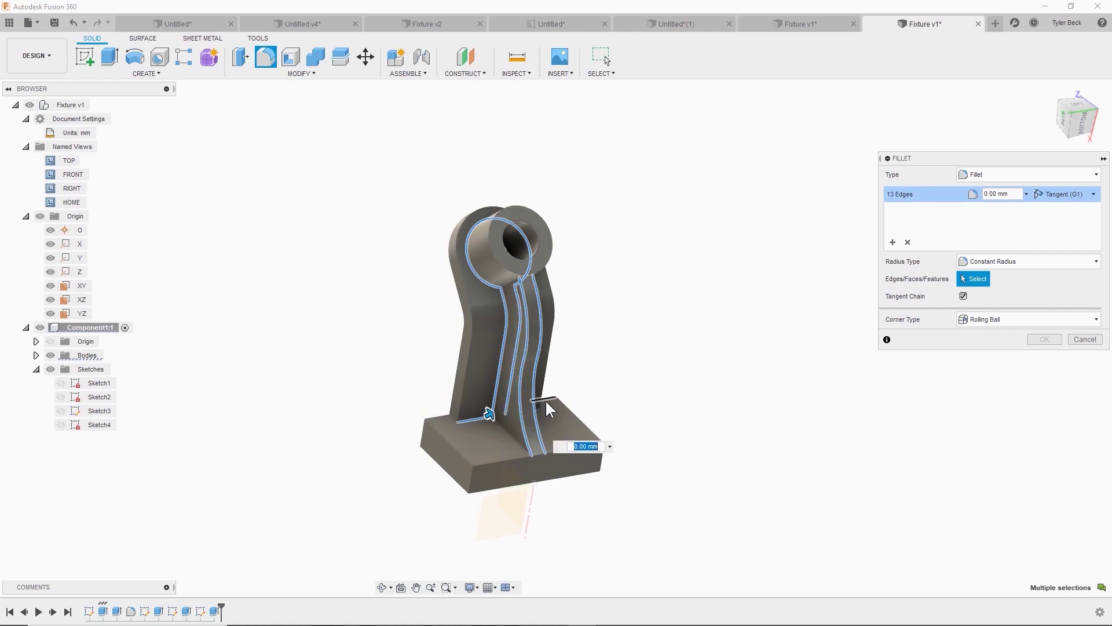
middle_click_drag(568, 408, 559, 412, "shift")
left_click(574, 404)
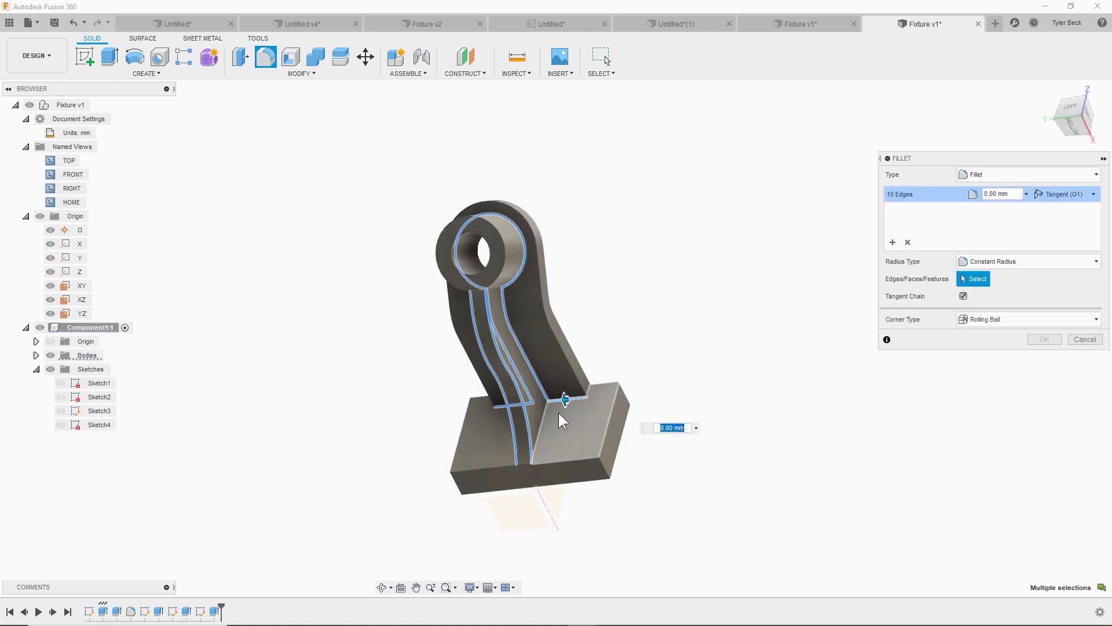
left_click(590, 392)
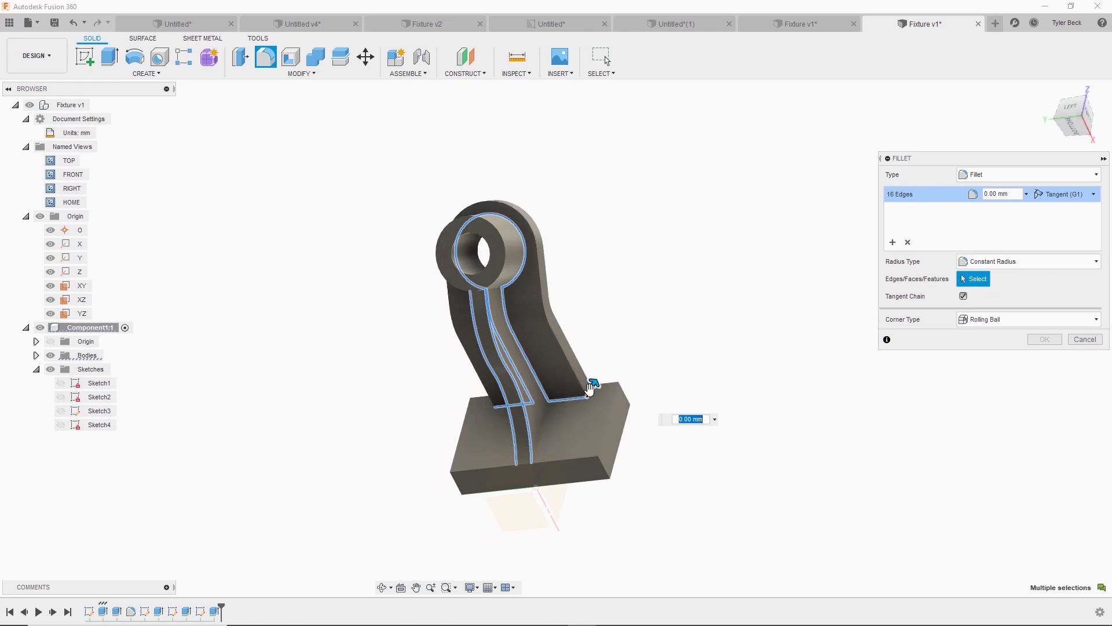
middle_click_drag(591, 388, 600, 409, "shift")
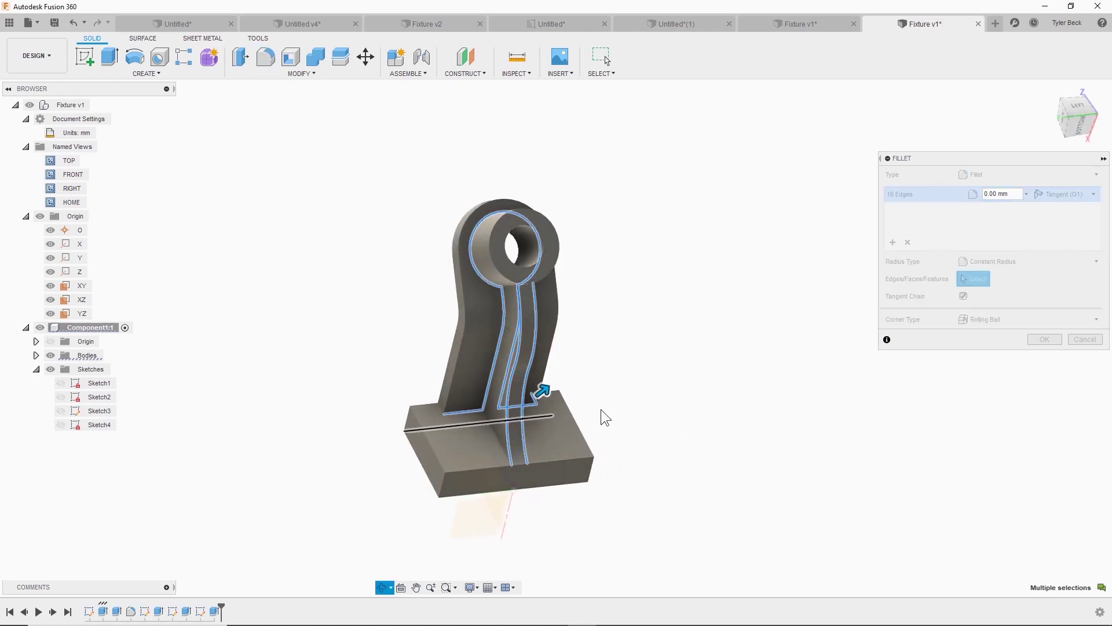
left_click(441, 407)
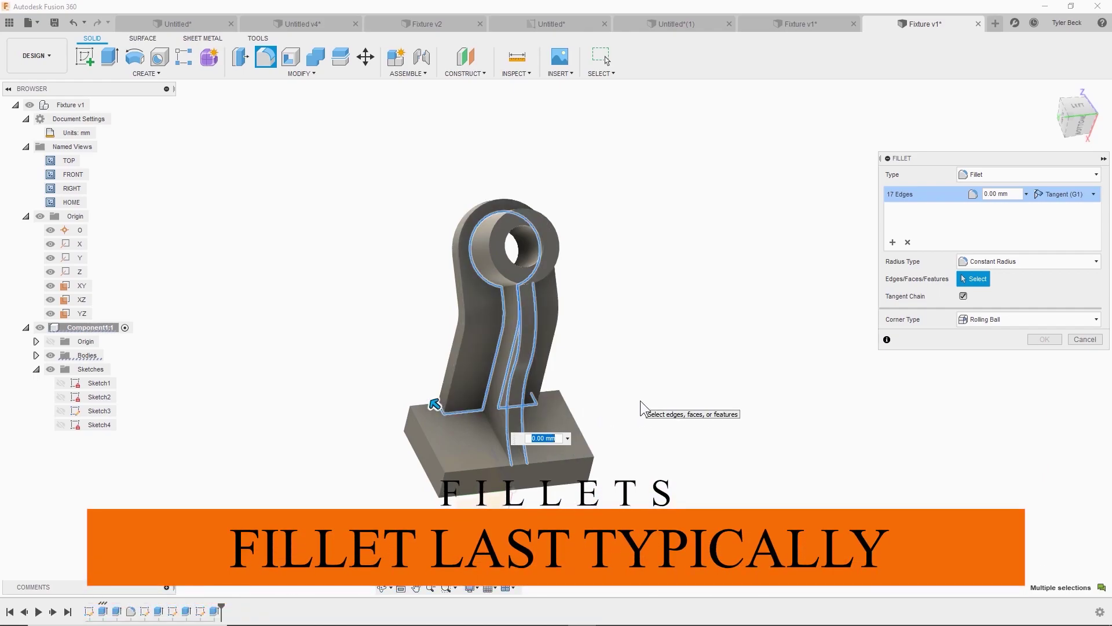
middle_click_drag(641, 397, 676, 387, "shift")
left_click(1010, 194)
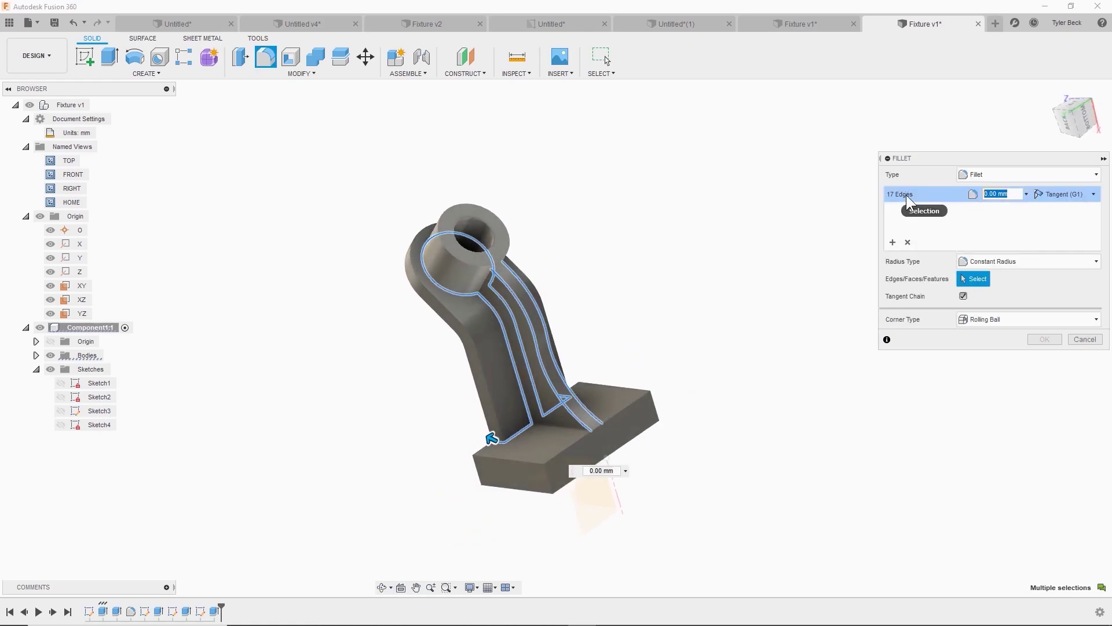
type("2")
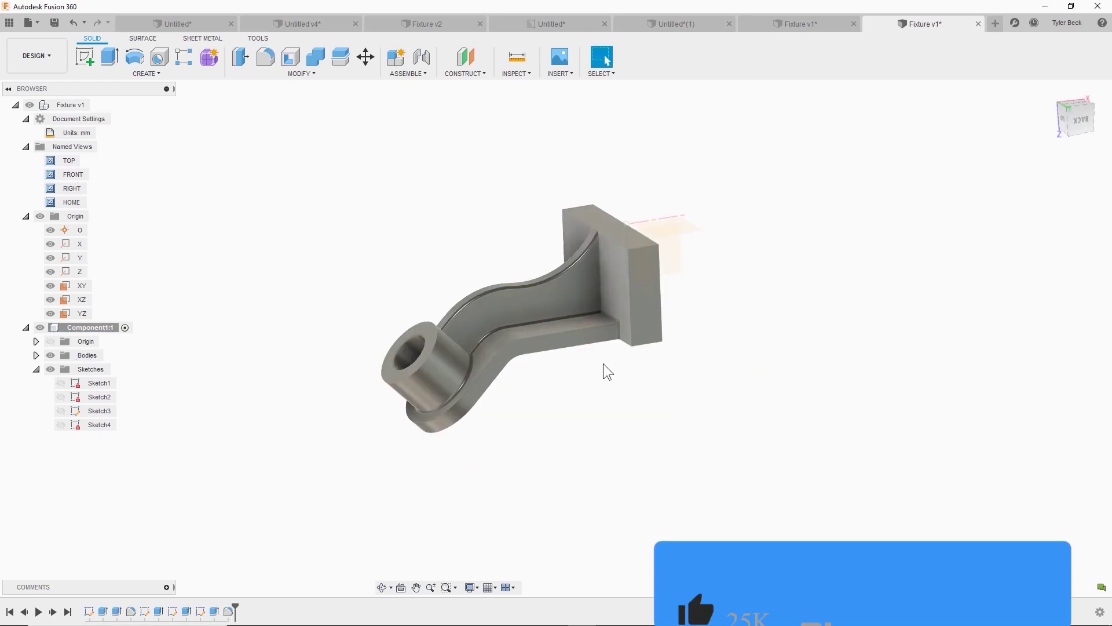
middle_click_drag(603, 369, 688, 400, "shift")
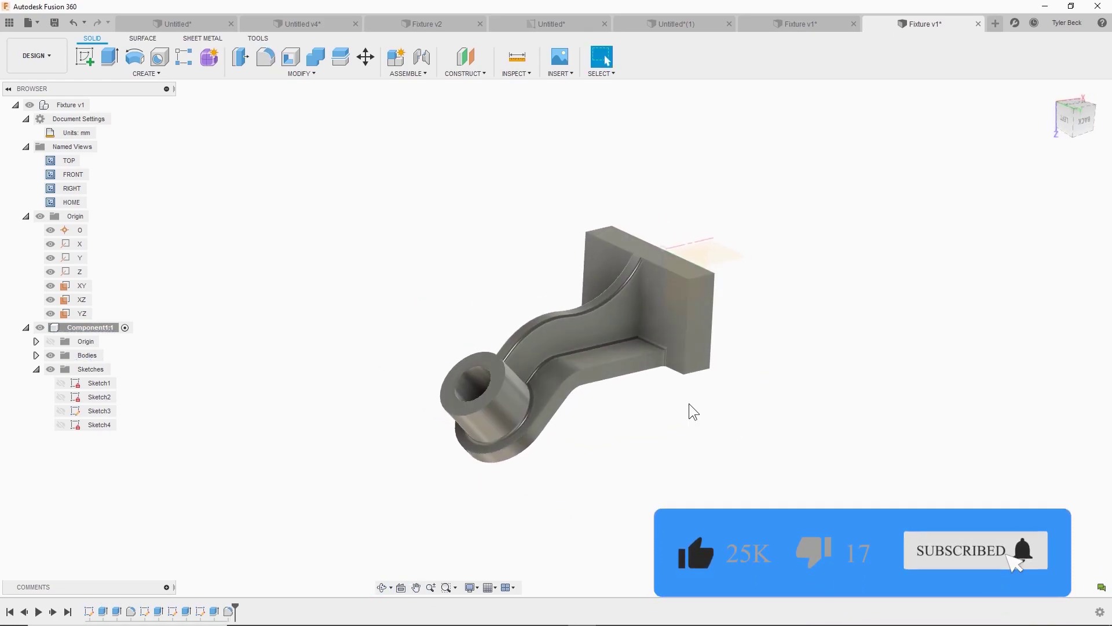